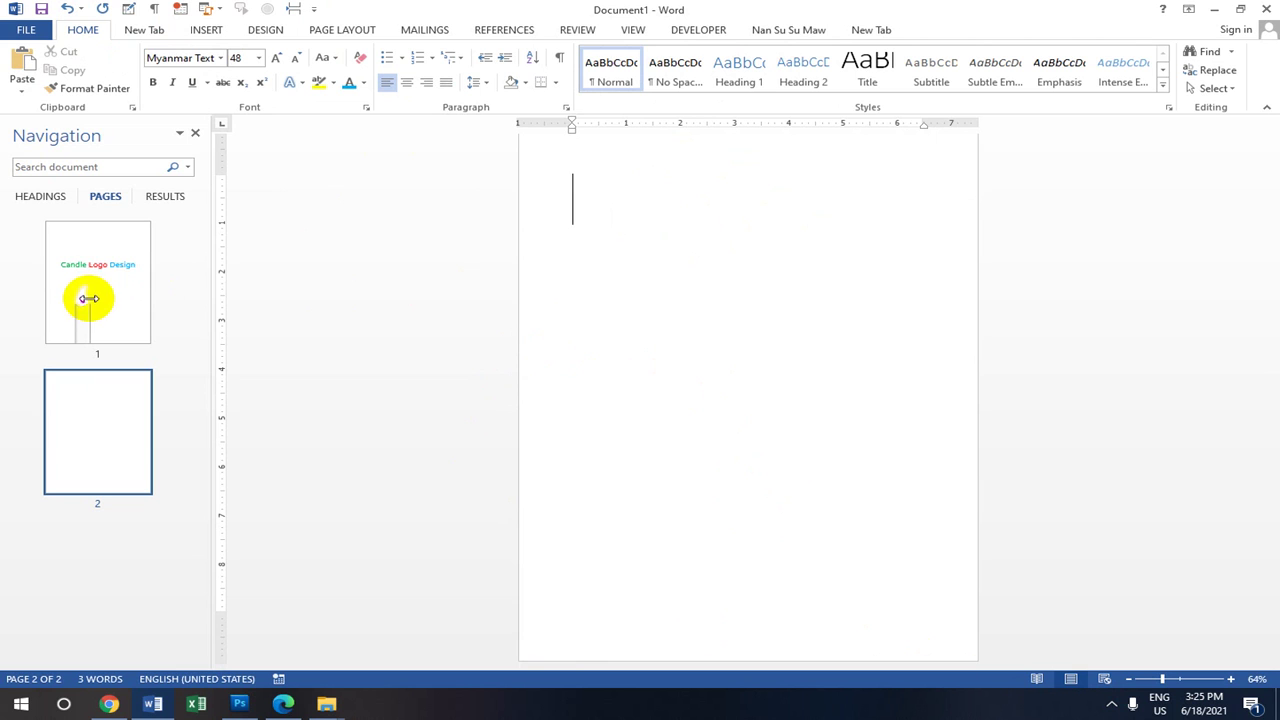
pyautogui.click(208, 31)
pyautogui.click(272, 90)
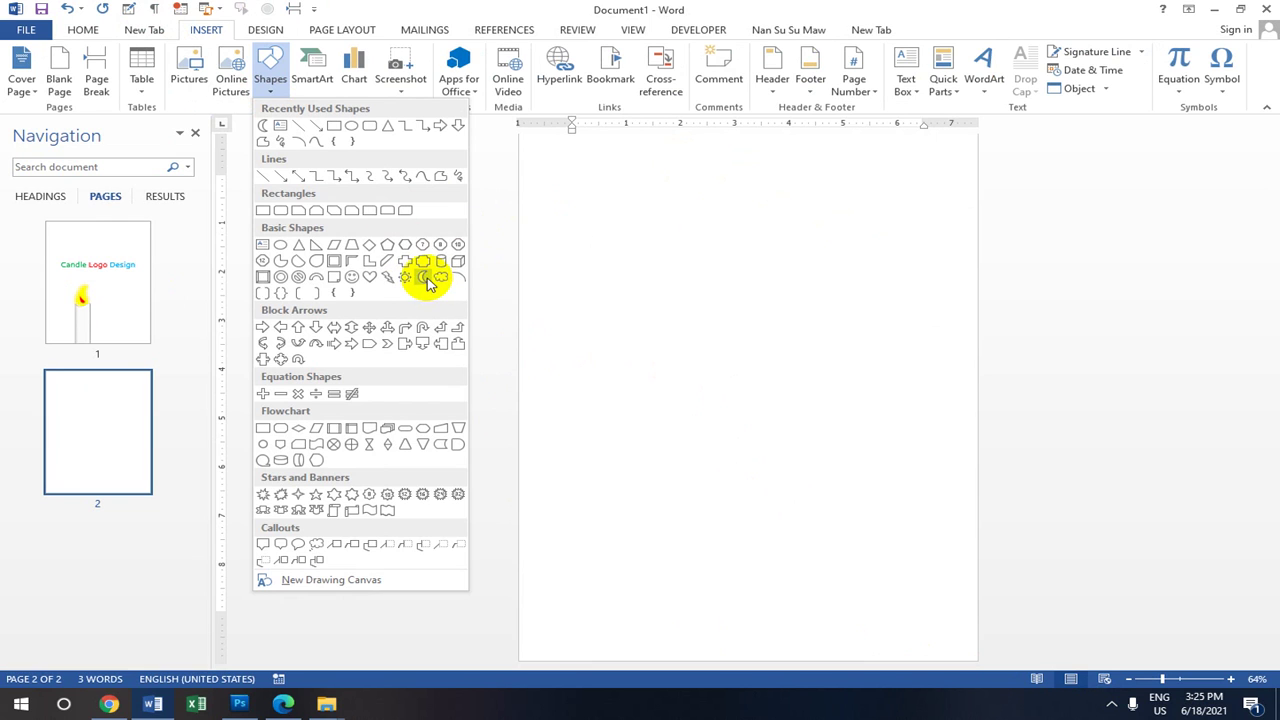
pyautogui.click(425, 280)
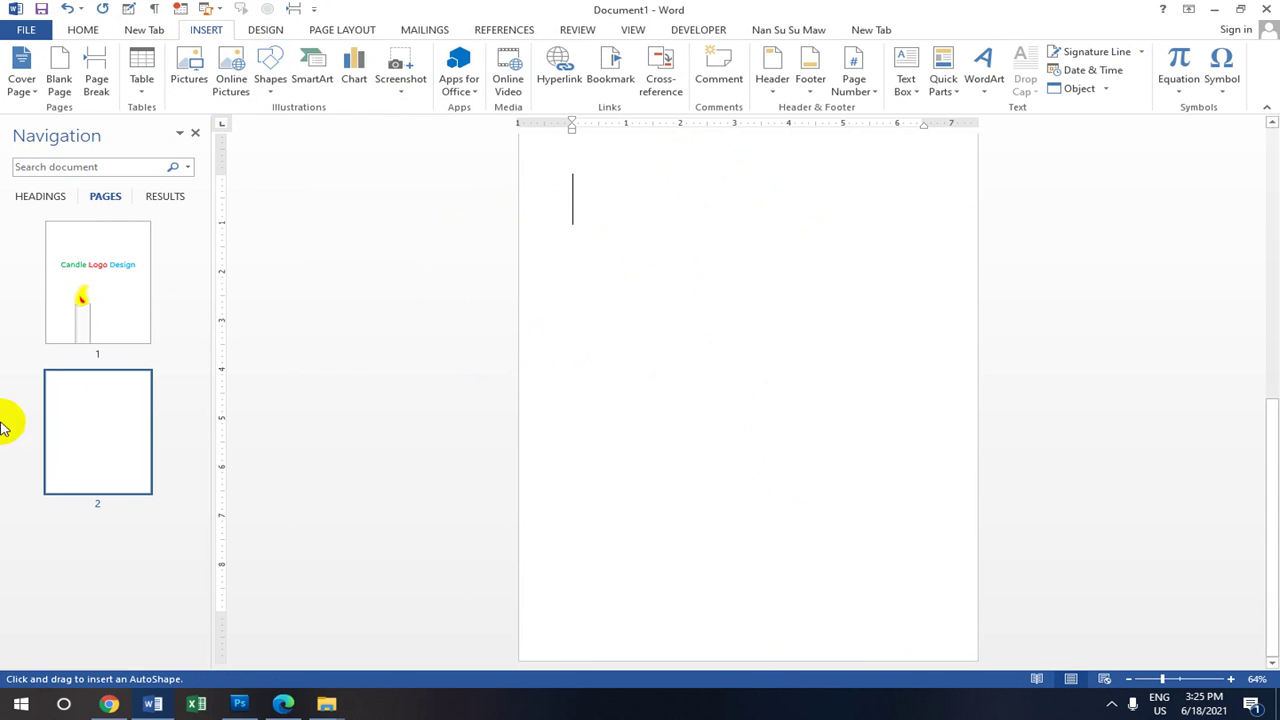
pyautogui.click(1162, 681)
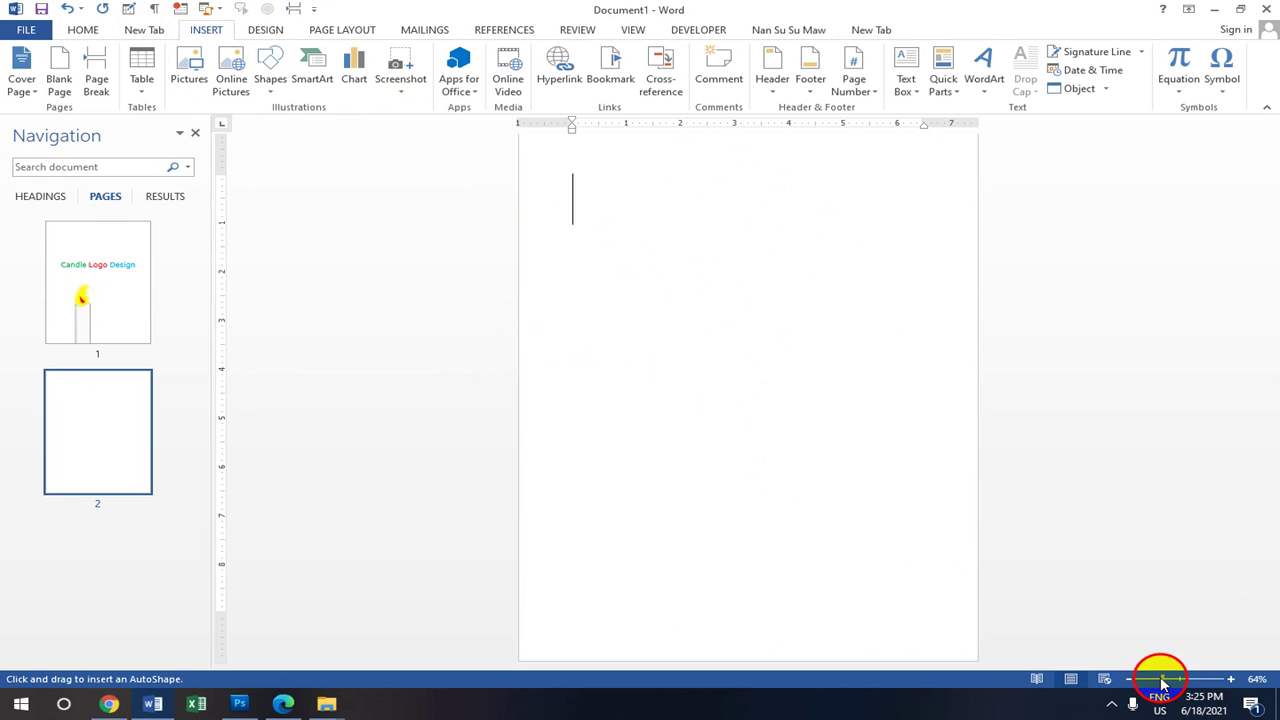
pyautogui.moveTo(1163, 683); pyautogui.dragTo(1161, 683)
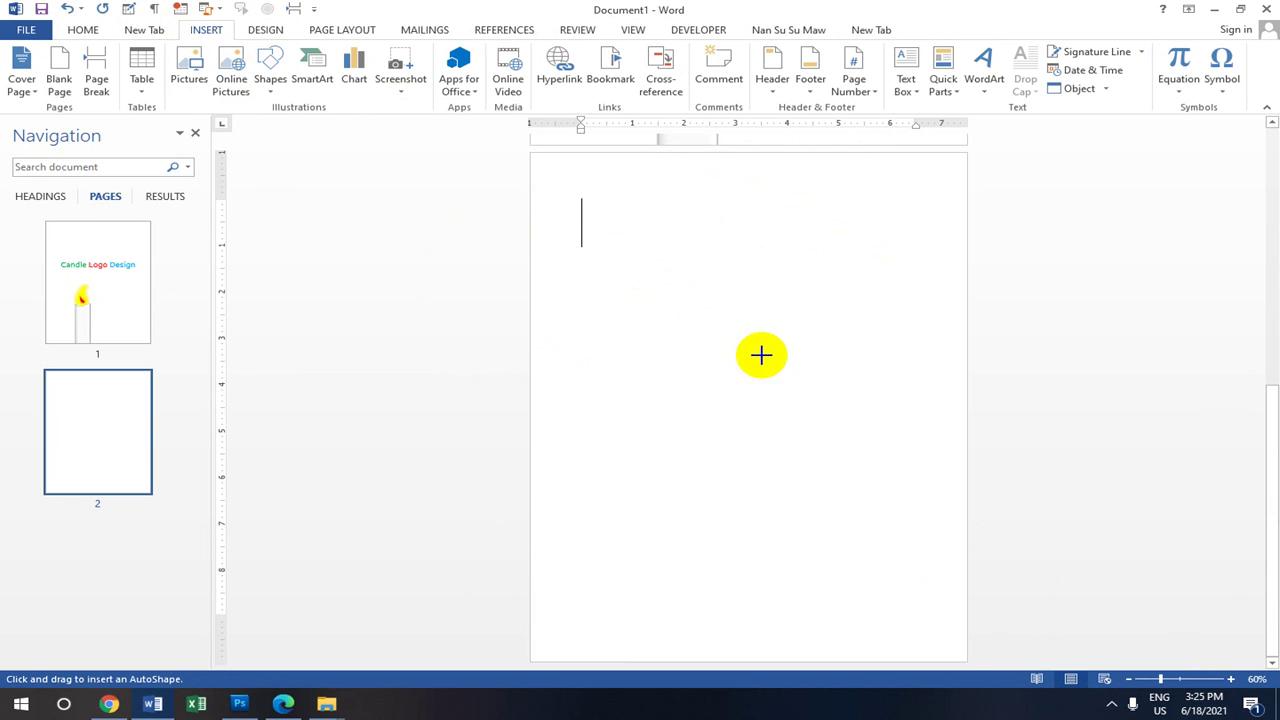
# Change the document's page orientation to Landscape.
pyautogui.click(358, 31)
pyautogui.click(72, 72)
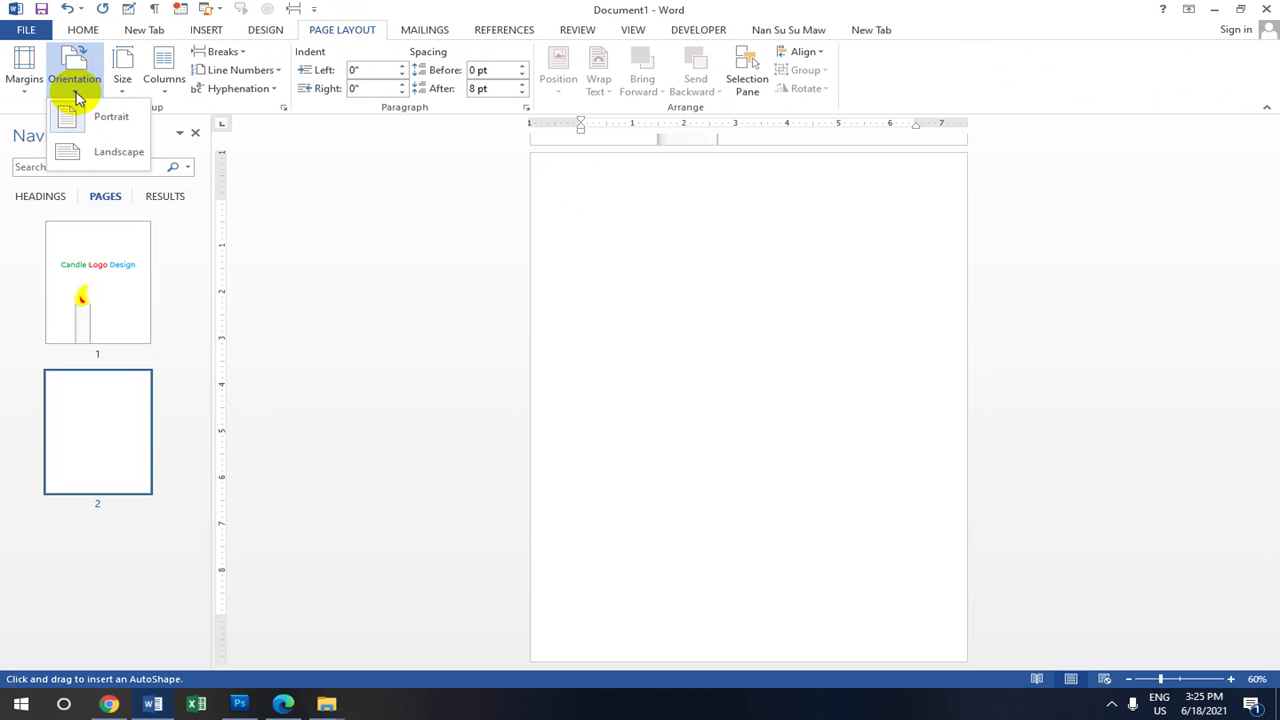
pyautogui.click(103, 151)
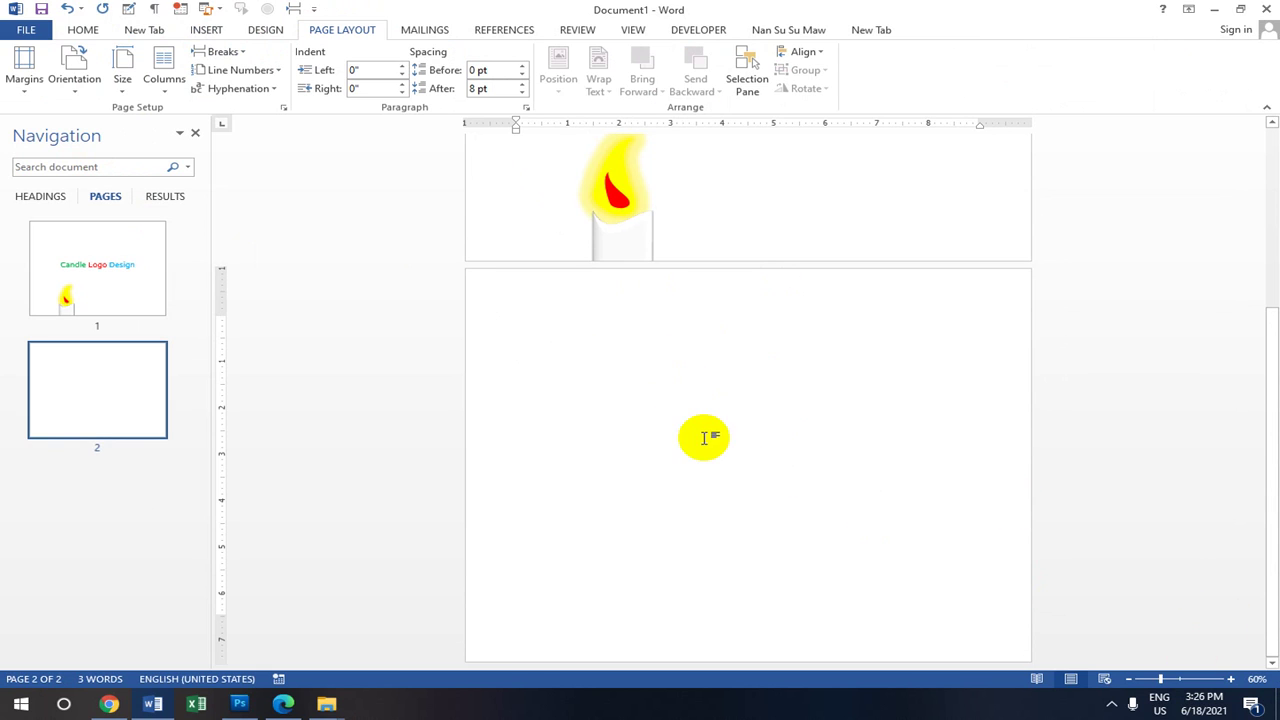
# Draw a Moon shape about 2.25" high and 1" wide near the middle of page 2.
pyautogui.click(1167, 680)
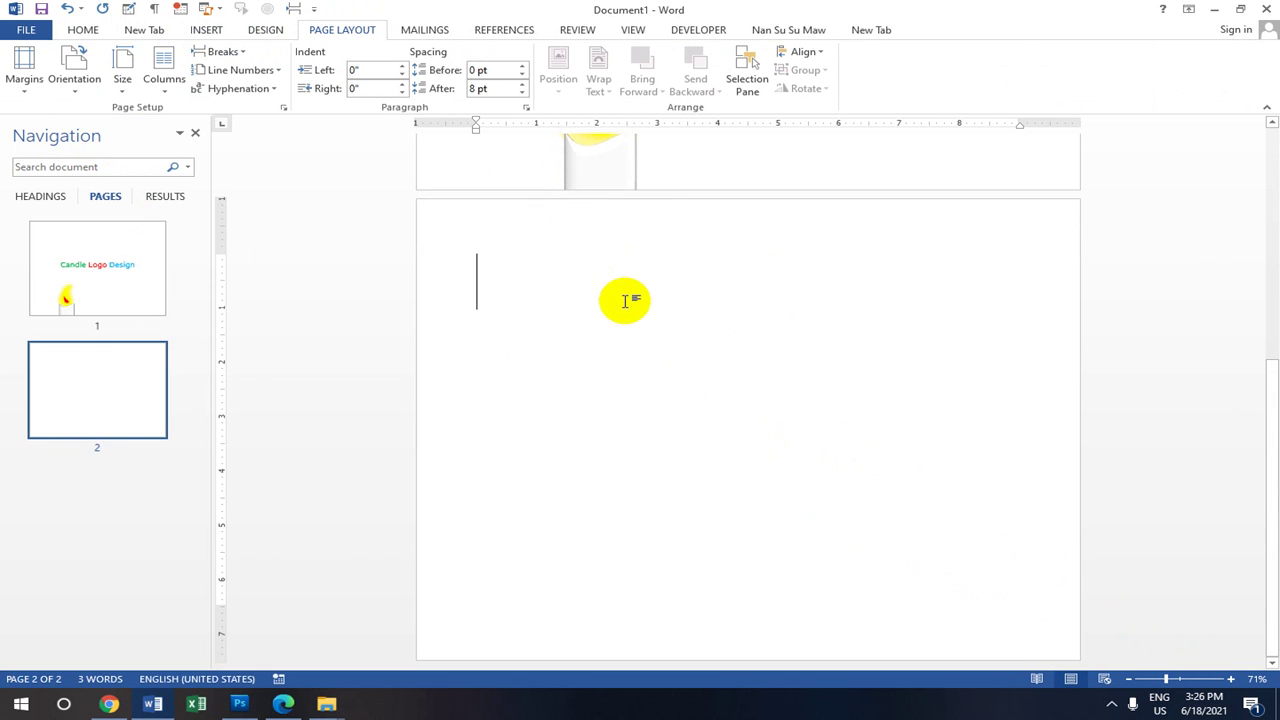
pyautogui.click(212, 31)
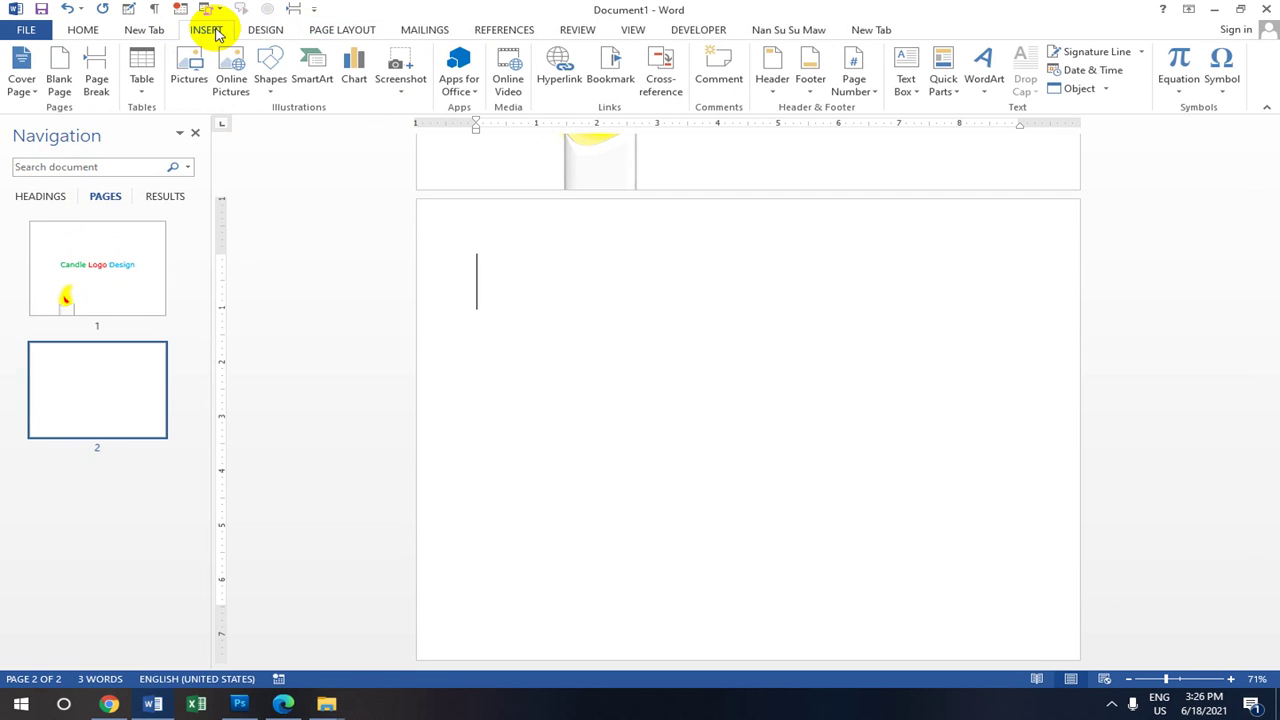
pyautogui.click(268, 80)
pyautogui.click(423, 277)
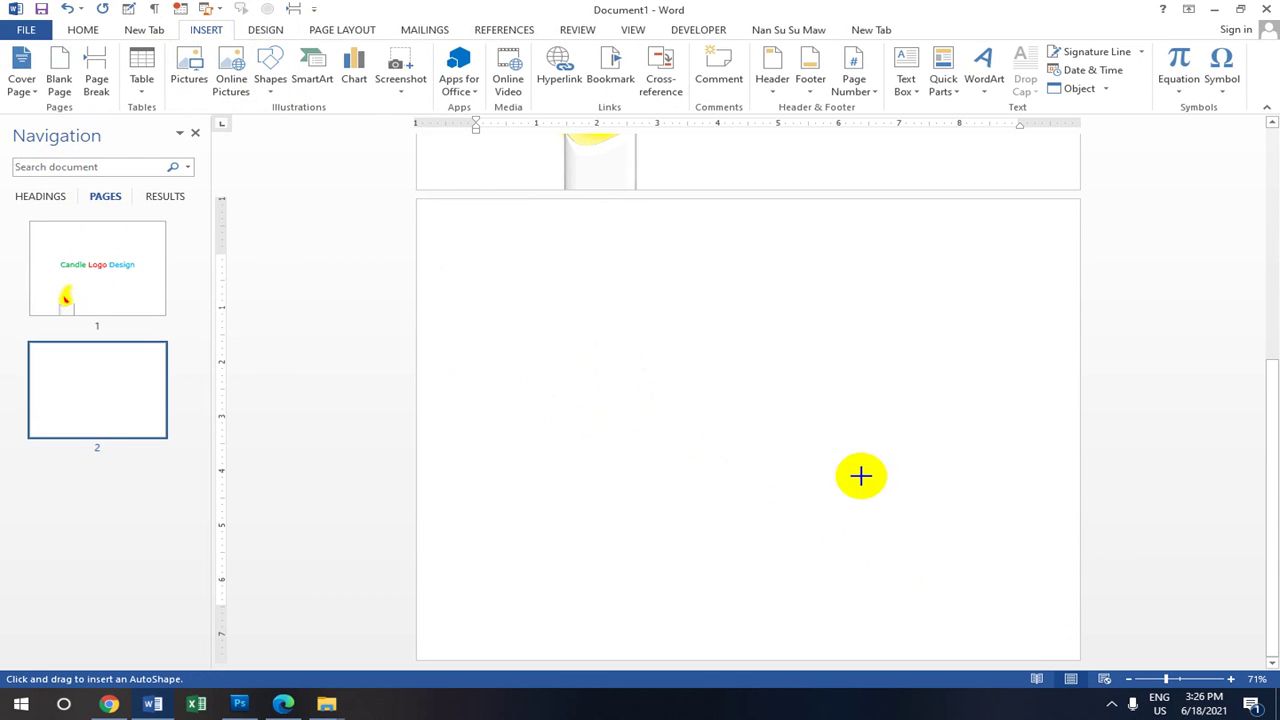
pyautogui.moveTo(623, 342)
pyautogui.mouseDown()
pyautogui.moveTo(637, 394)
pyautogui.moveTo(686, 459)
pyautogui.mouseUp()
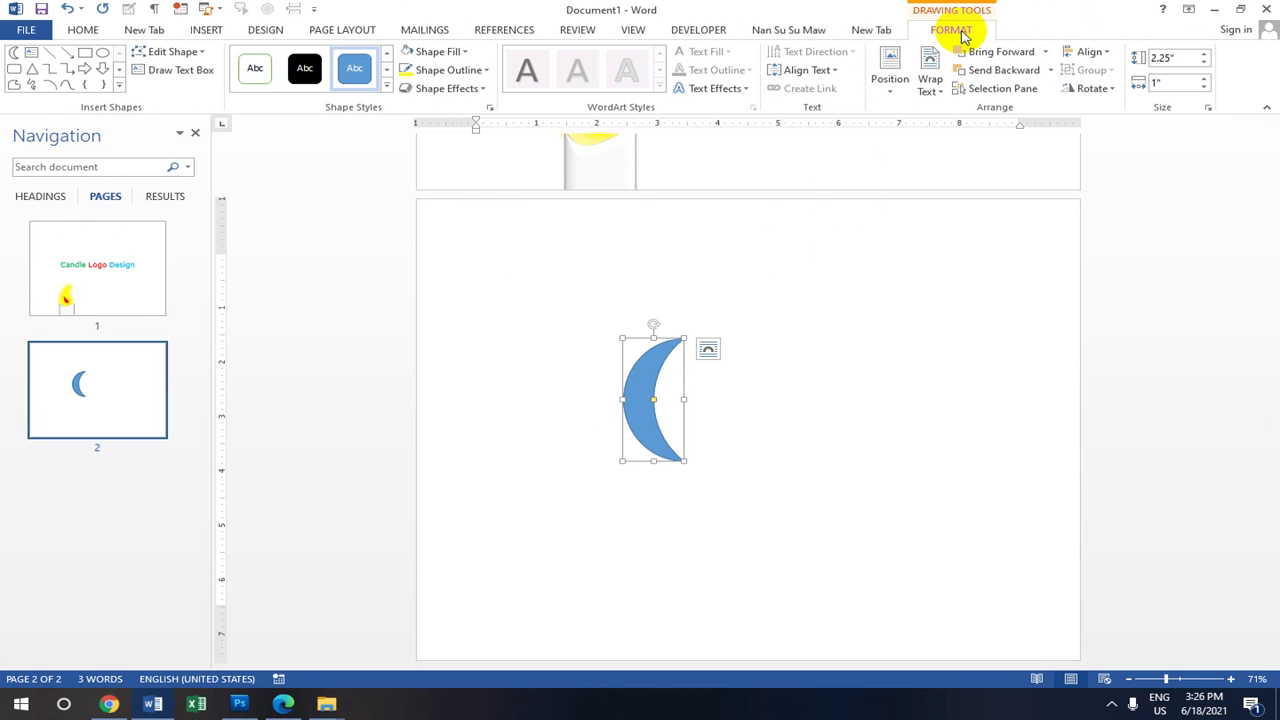
# Edit the moon's points into a flame about 2.3" by 1.44", widening the lower tip into a rounded base and slanting the left side.
pyautogui.click(201, 58)
pyautogui.click(196, 92)
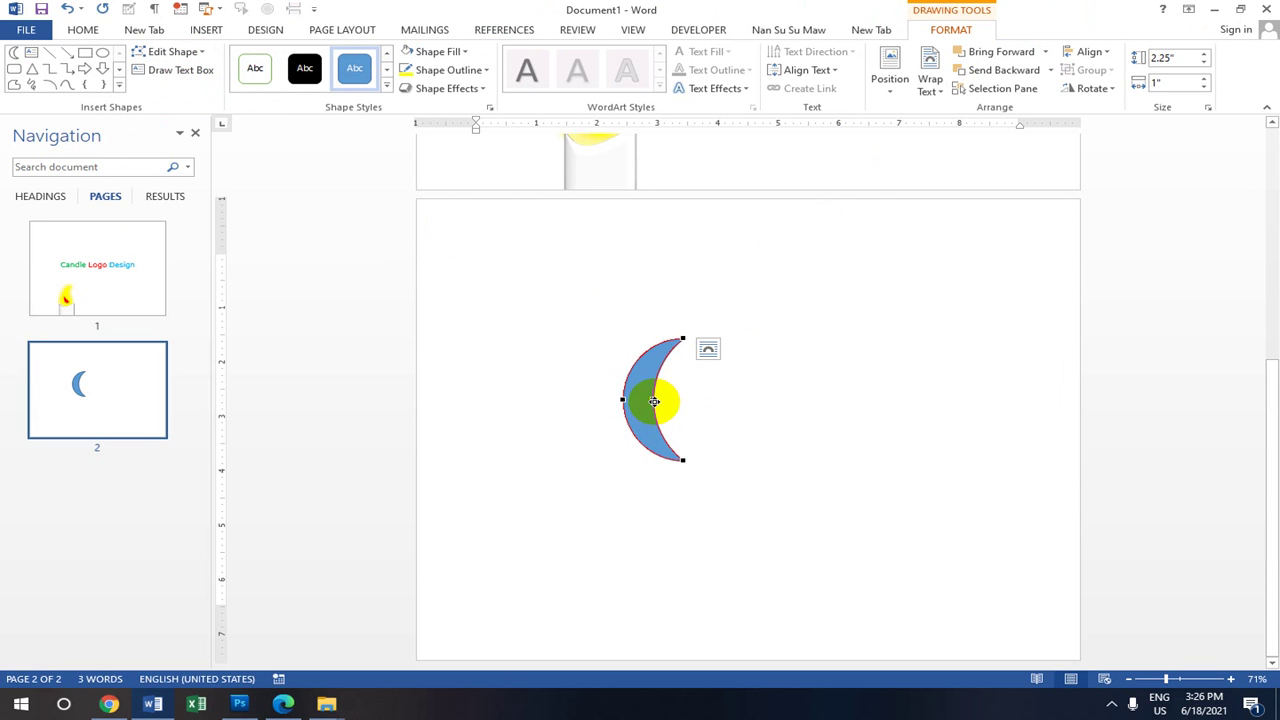
pyautogui.moveTo(653, 399)
pyautogui.mouseDown()
pyautogui.moveTo(652, 427)
pyautogui.moveTo(673, 422)
pyautogui.moveTo(655, 424)
pyautogui.mouseUp()
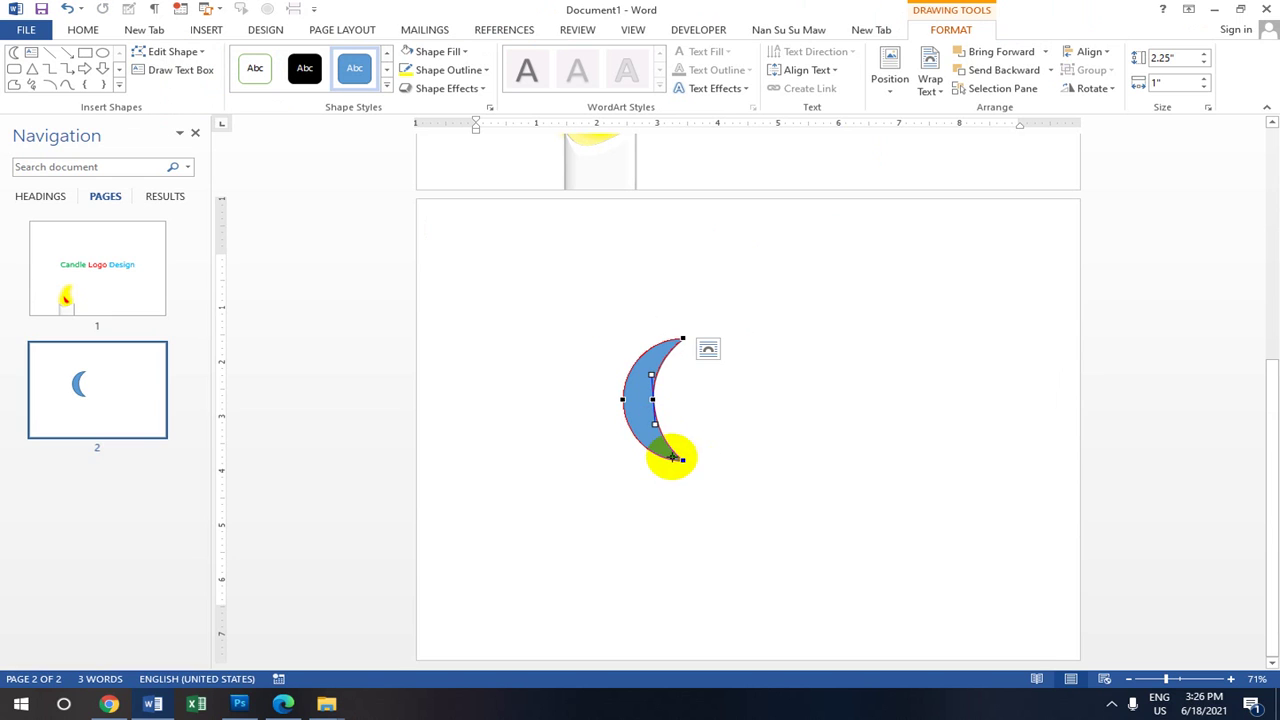
pyautogui.click(681, 459)
pyautogui.moveTo(673, 444); pyautogui.dragTo(721, 433)
pyautogui.moveTo(647, 462); pyautogui.dragTo(596, 473)
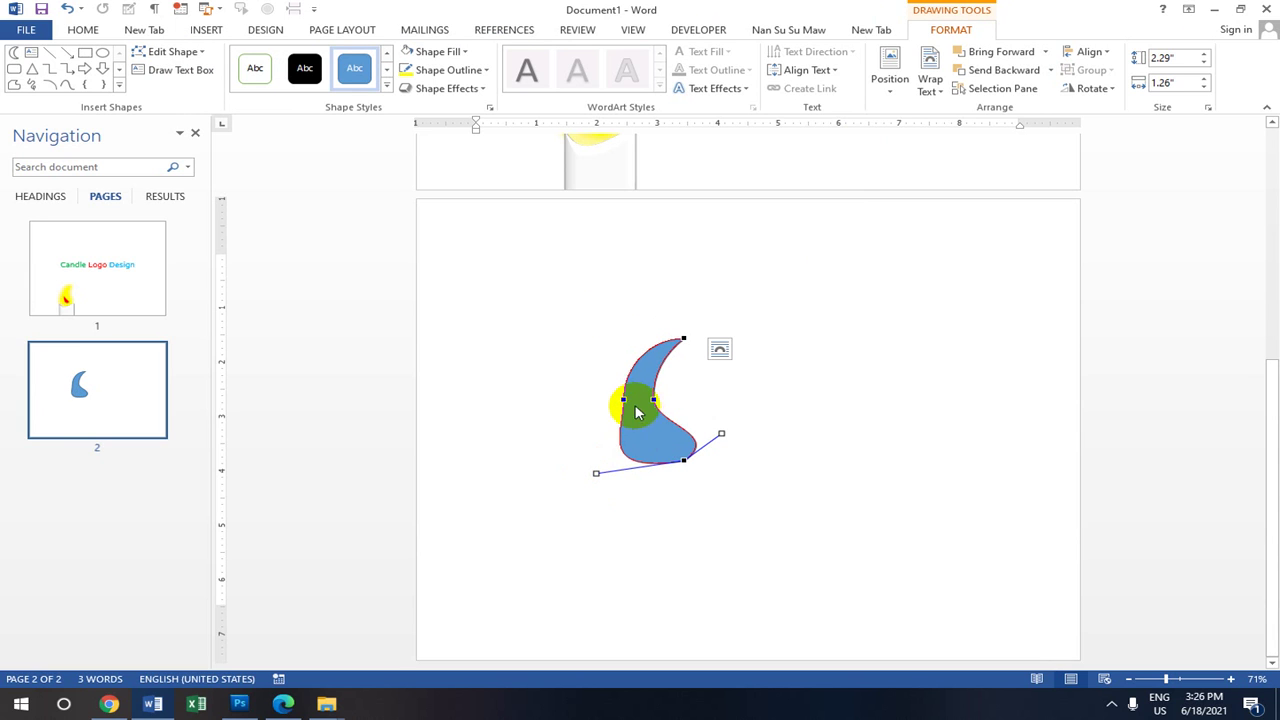
pyautogui.moveTo(622, 400); pyautogui.dragTo(629, 366)
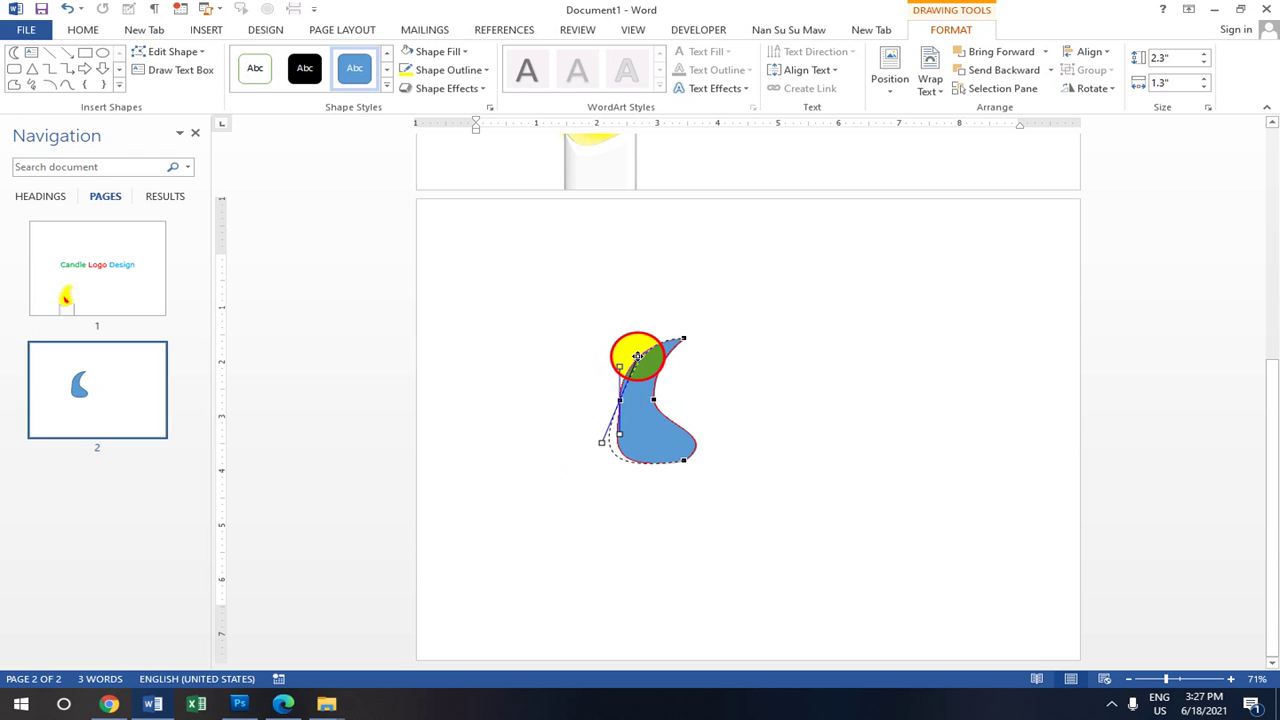
pyautogui.moveTo(637, 356); pyautogui.dragTo(637, 357)
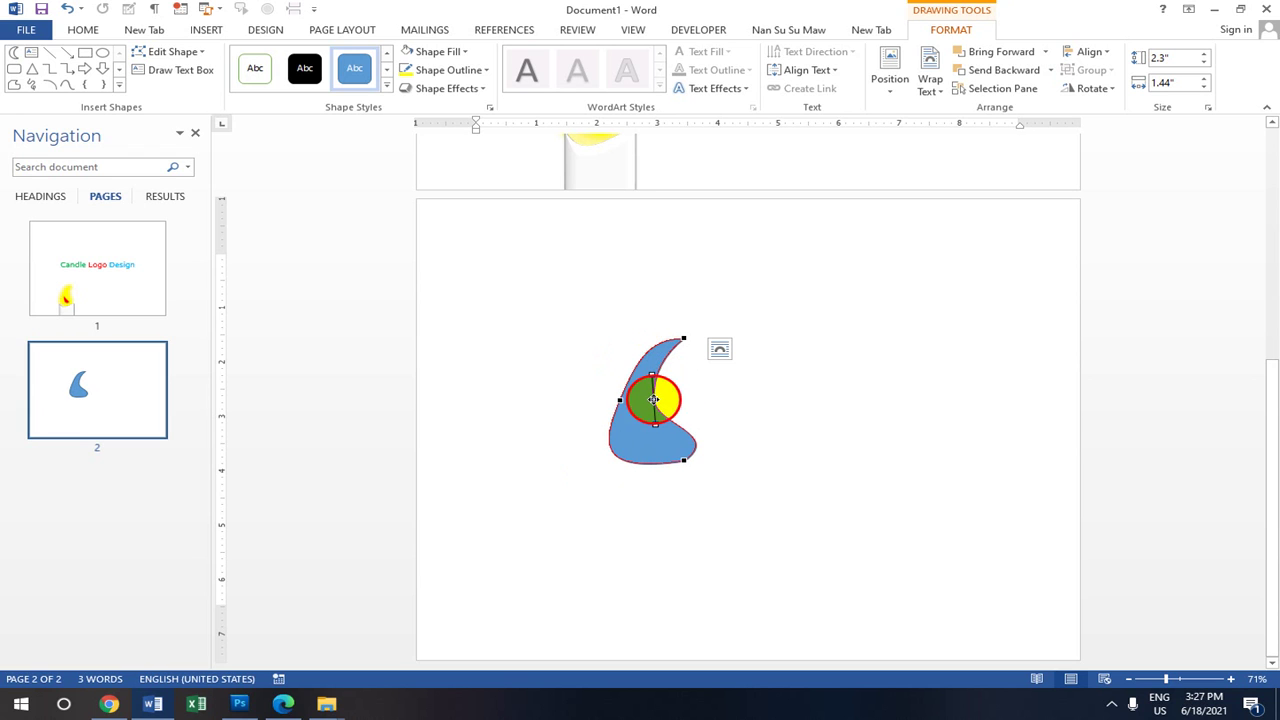
# Try other curves for the flame's inner edge, tip and left side by adjusting their edit points.
pyautogui.moveTo(655, 375); pyautogui.dragTo(663, 372)
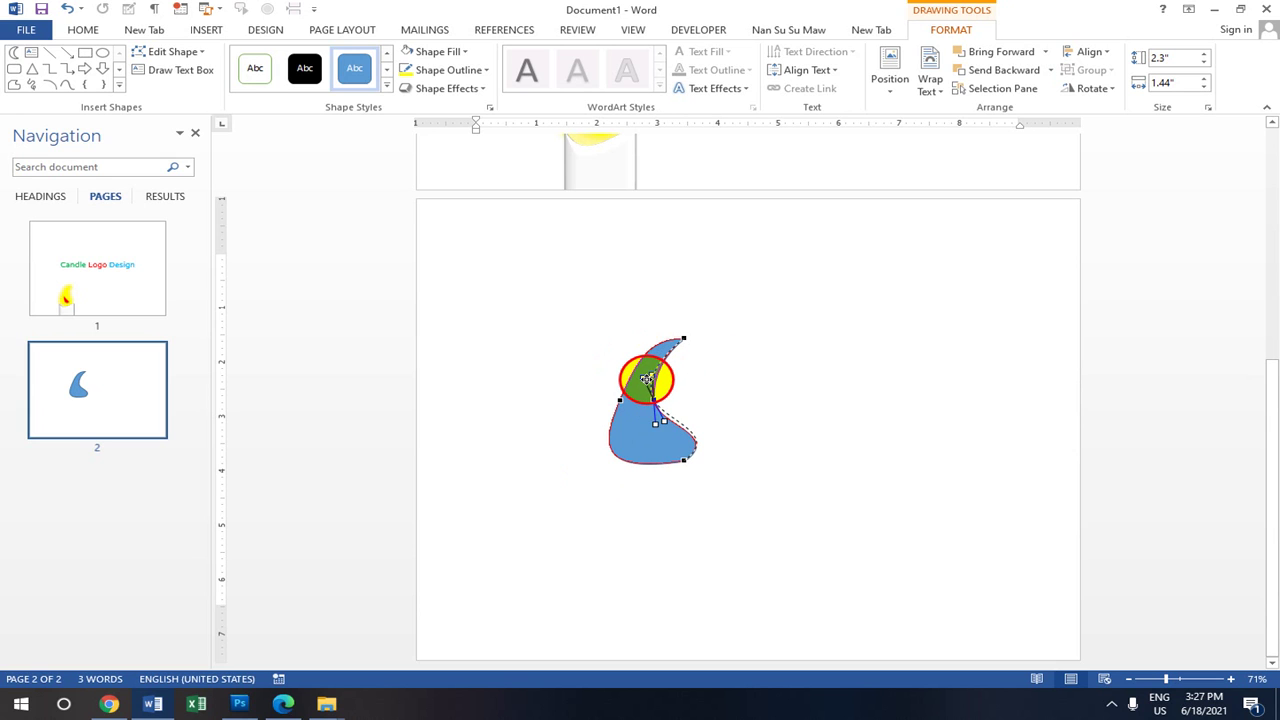
pyautogui.moveTo(635, 375); pyautogui.dragTo(634, 372)
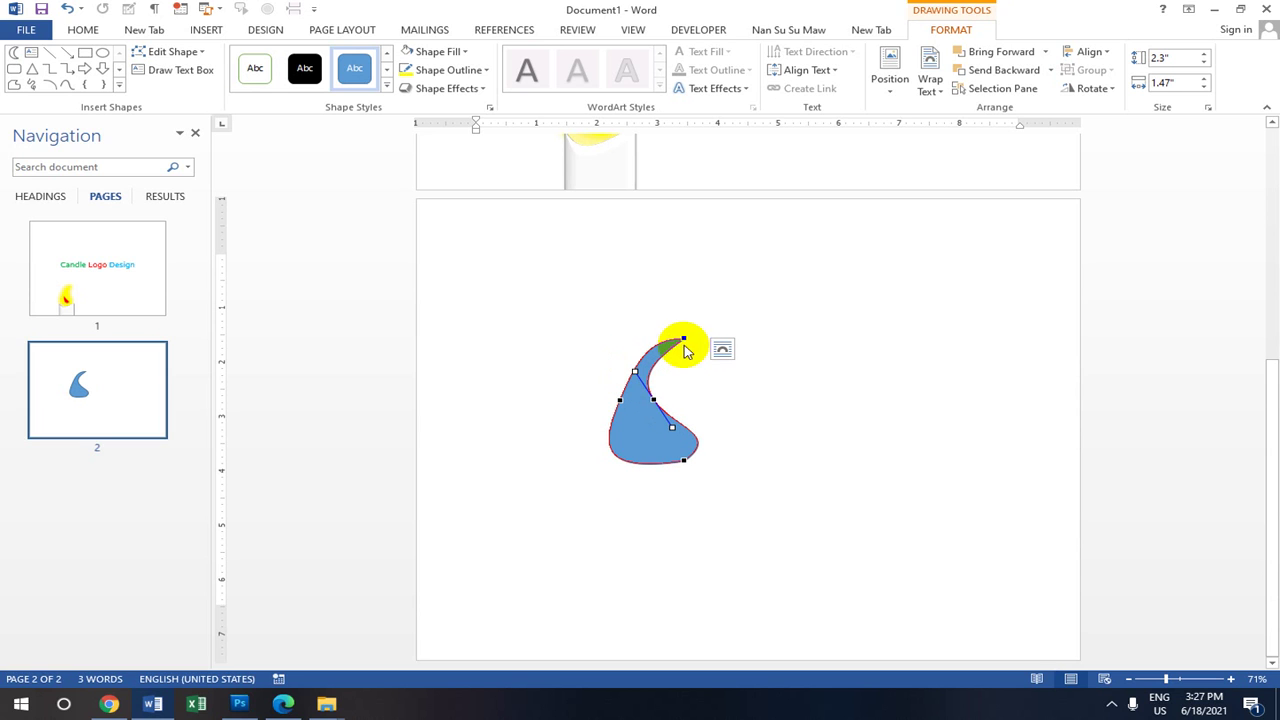
pyautogui.moveTo(680, 336)
pyautogui.mouseDown()
pyautogui.moveTo(632, 346)
pyautogui.moveTo(672, 358)
pyautogui.mouseUp()
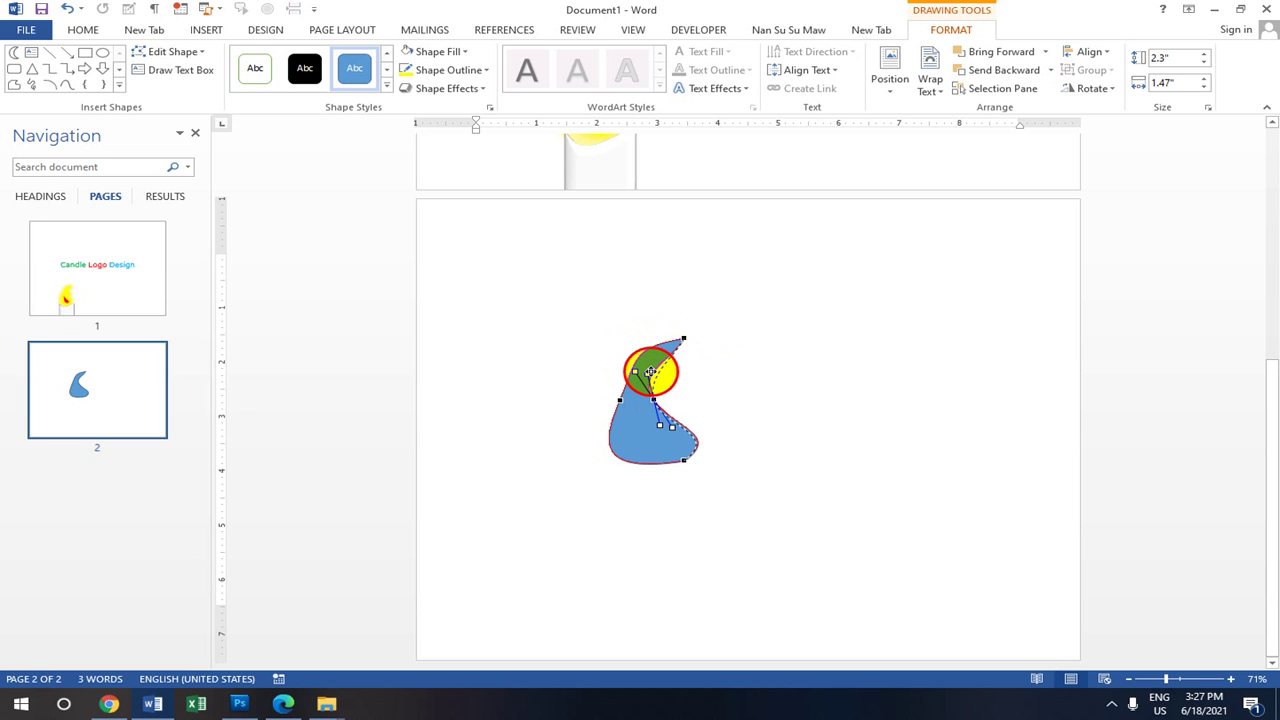
pyautogui.moveTo(651, 372); pyautogui.dragTo(650, 373)
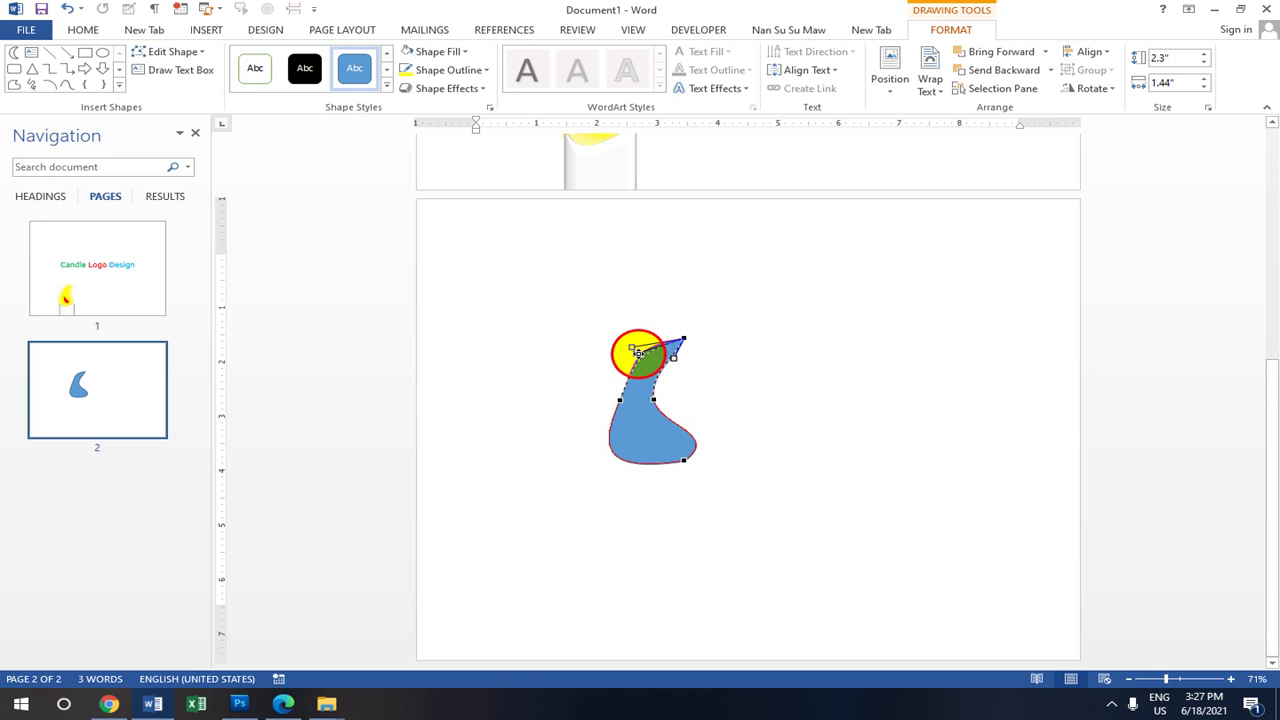
pyautogui.moveTo(633, 345); pyautogui.dragTo(651, 358)
pyautogui.click(620, 400)
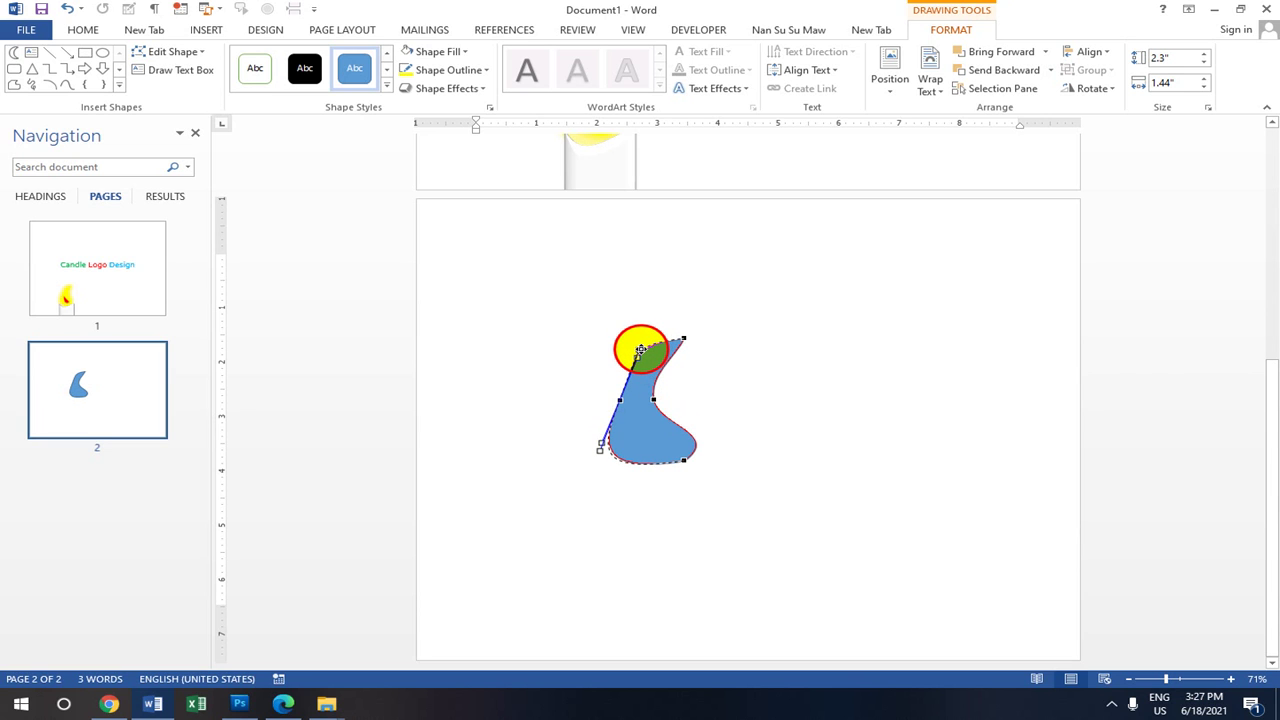
pyautogui.moveTo(646, 352); pyautogui.dragTo(681, 342)
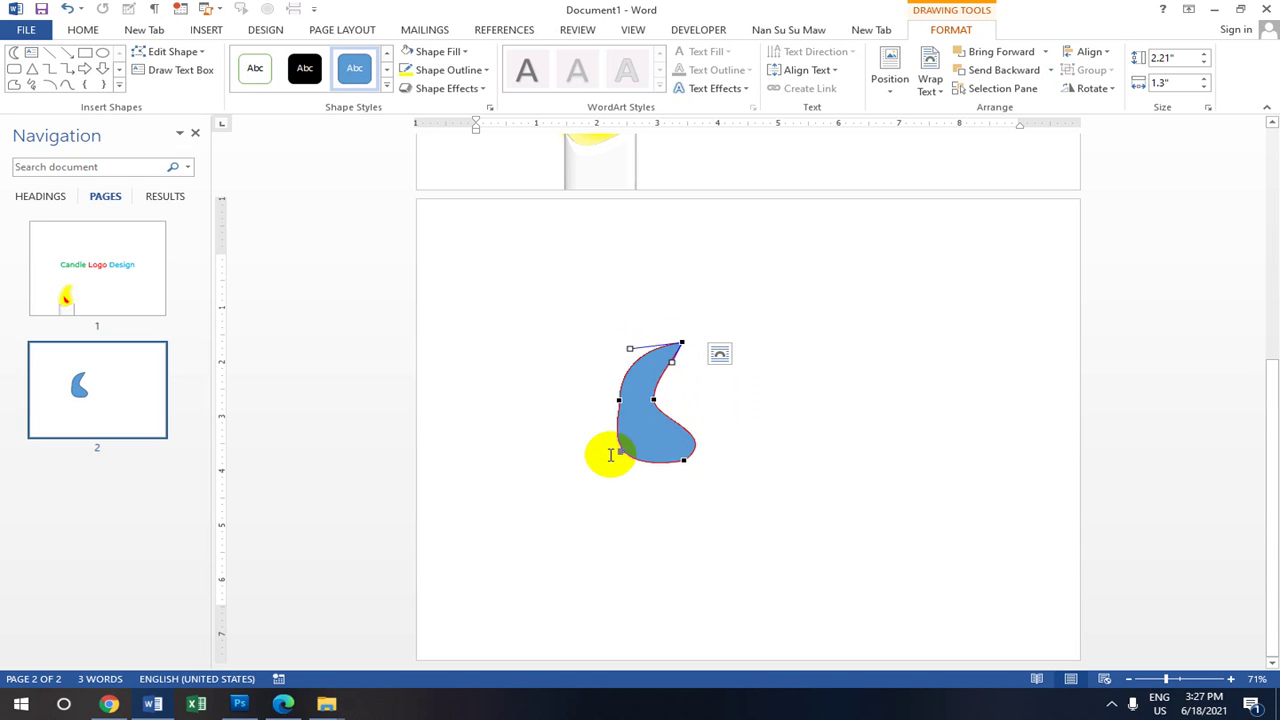
pyautogui.moveTo(616, 436); pyautogui.dragTo(646, 446)
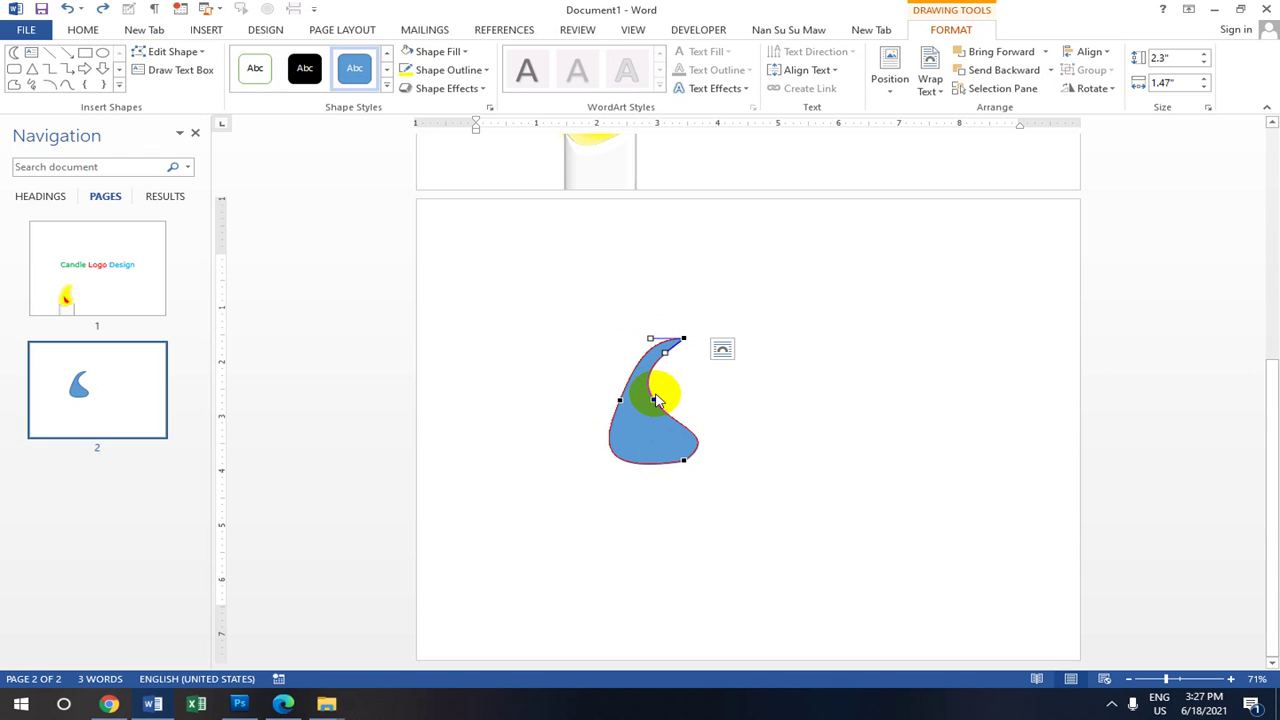
pyautogui.moveTo(652, 399); pyautogui.dragTo(652, 376)
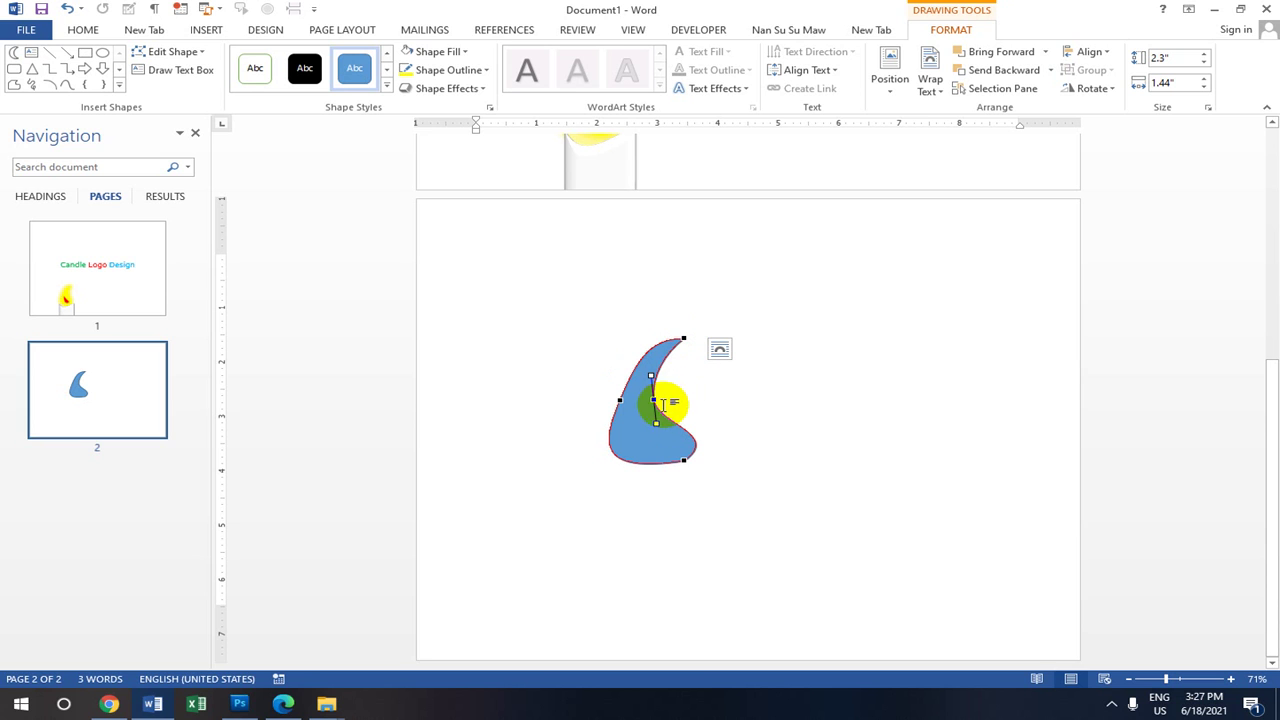
pyautogui.click(794, 251)
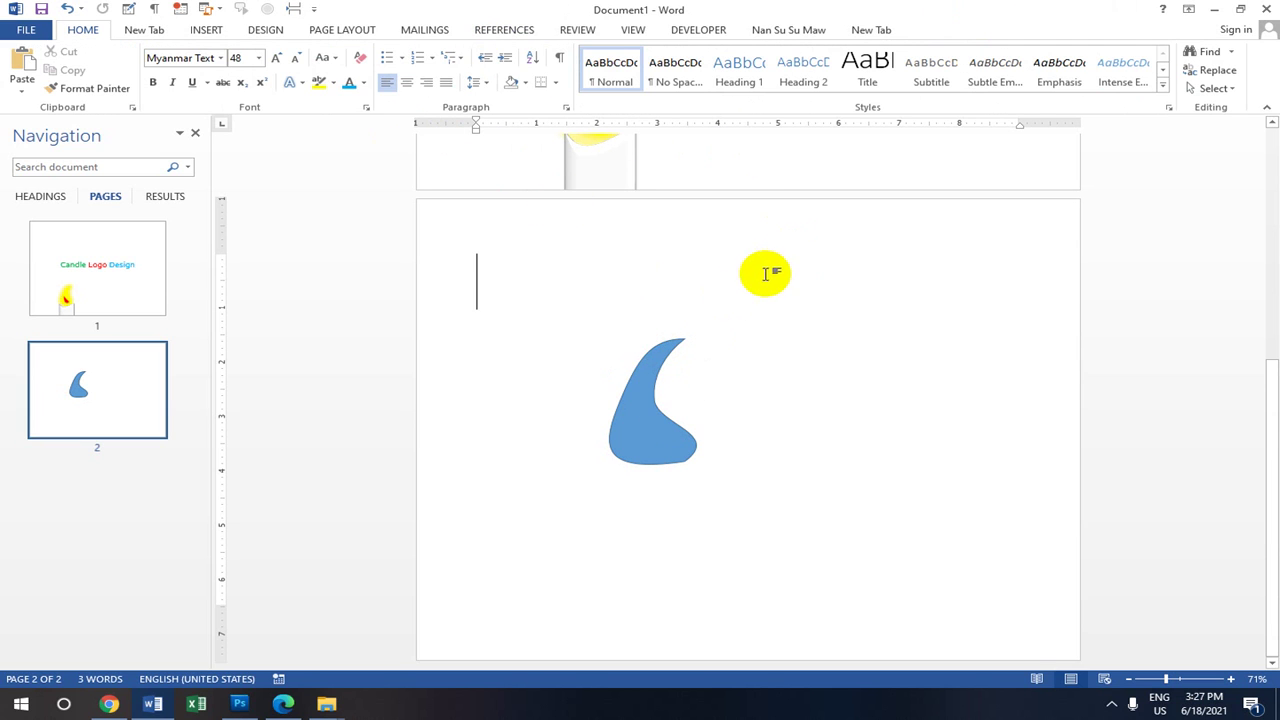
# Give the flame shape a standard yellow fill and a matching yellow outline.
pyautogui.click(654, 391)
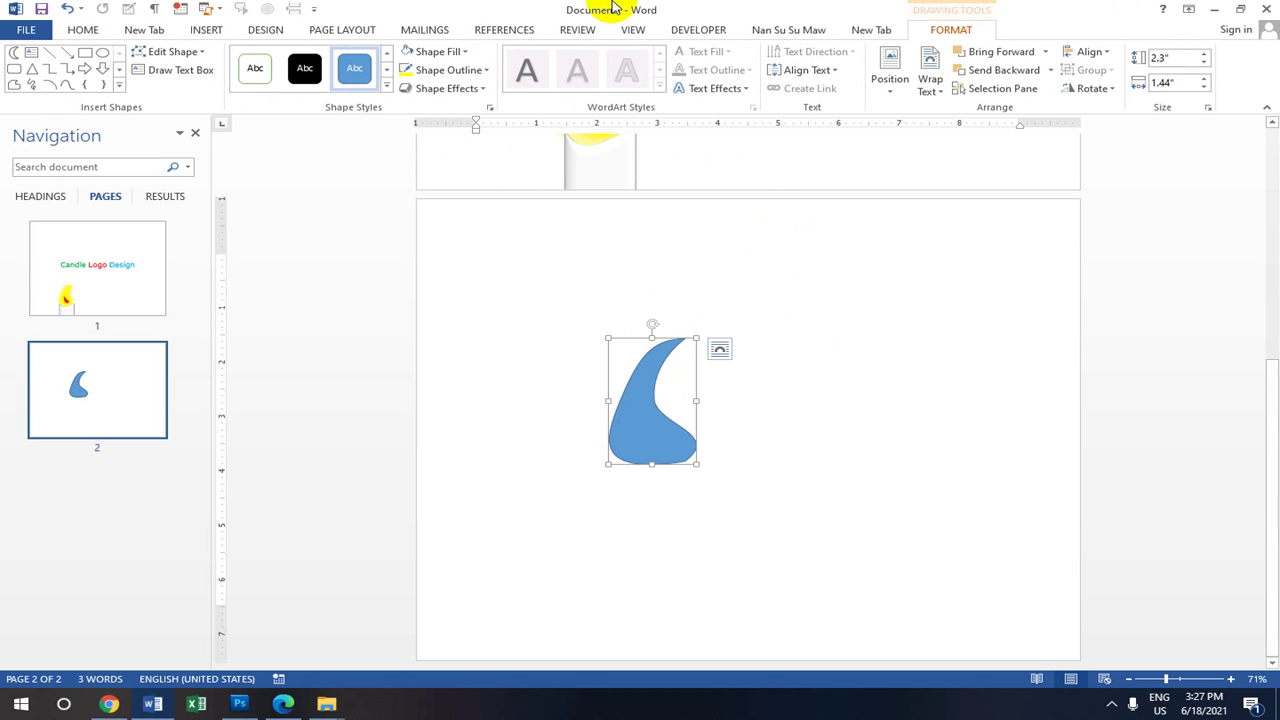
pyautogui.click(466, 52)
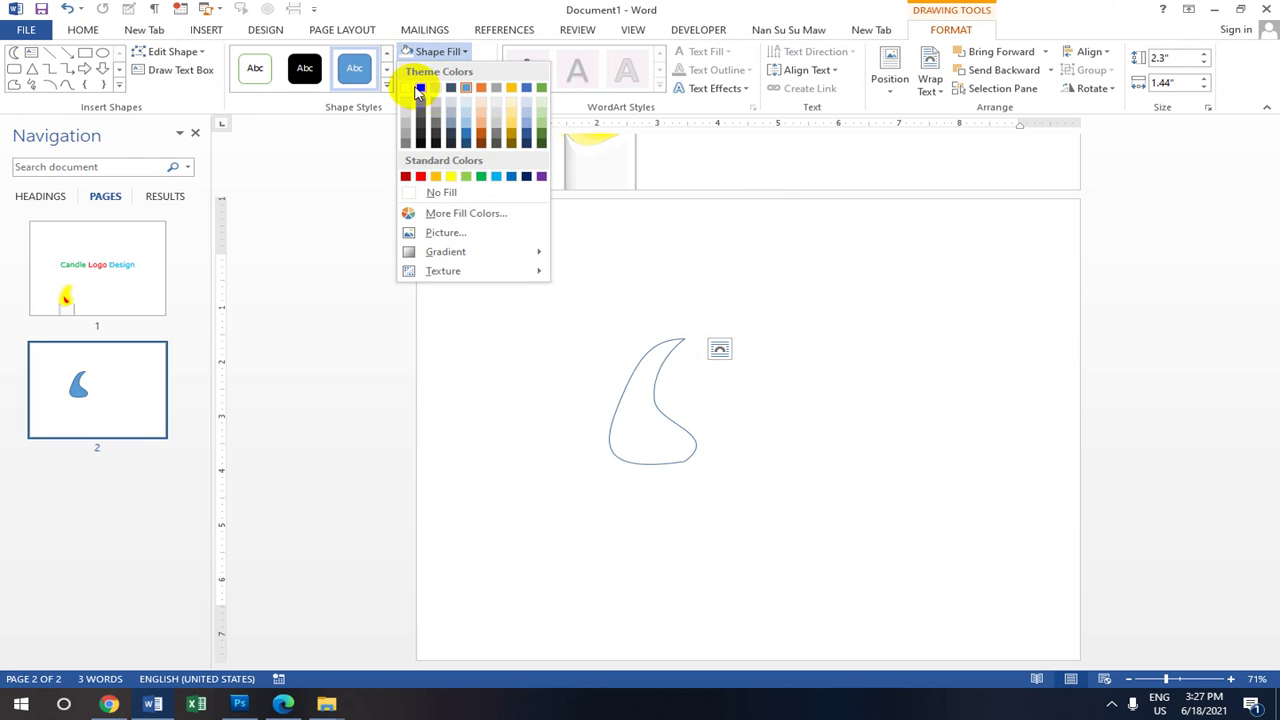
pyautogui.click(450, 176)
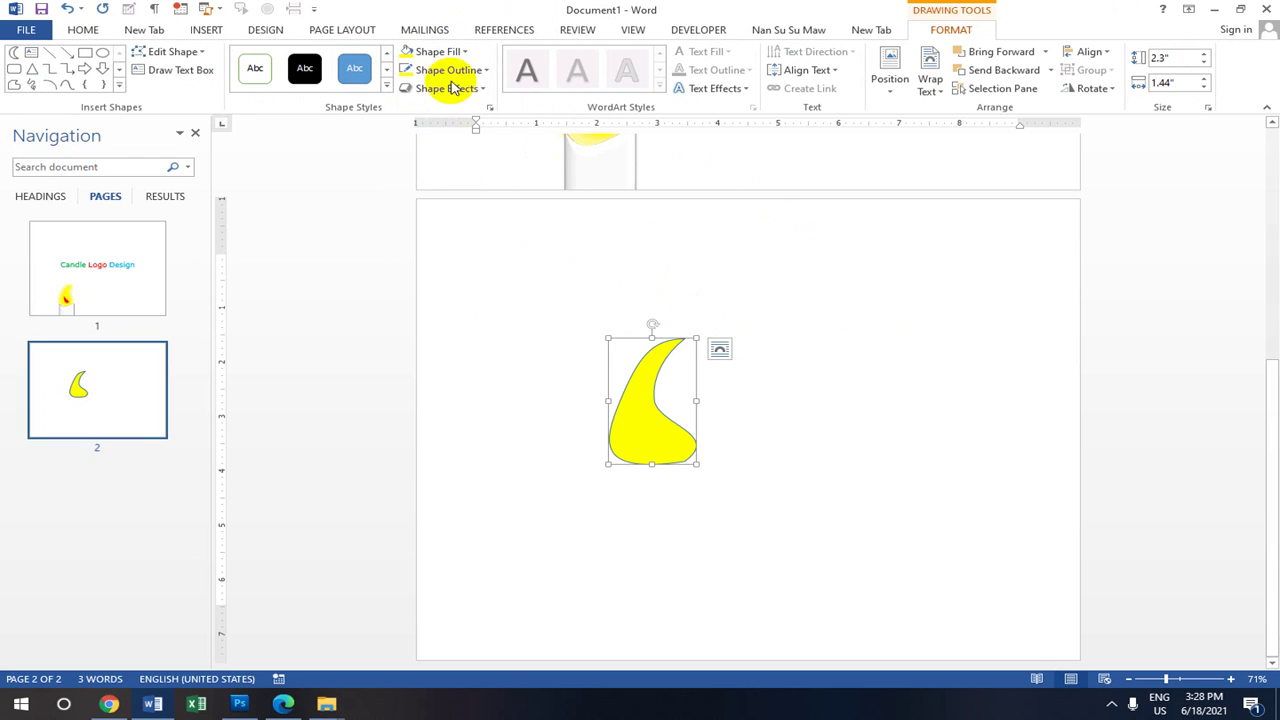
pyautogui.click(487, 70)
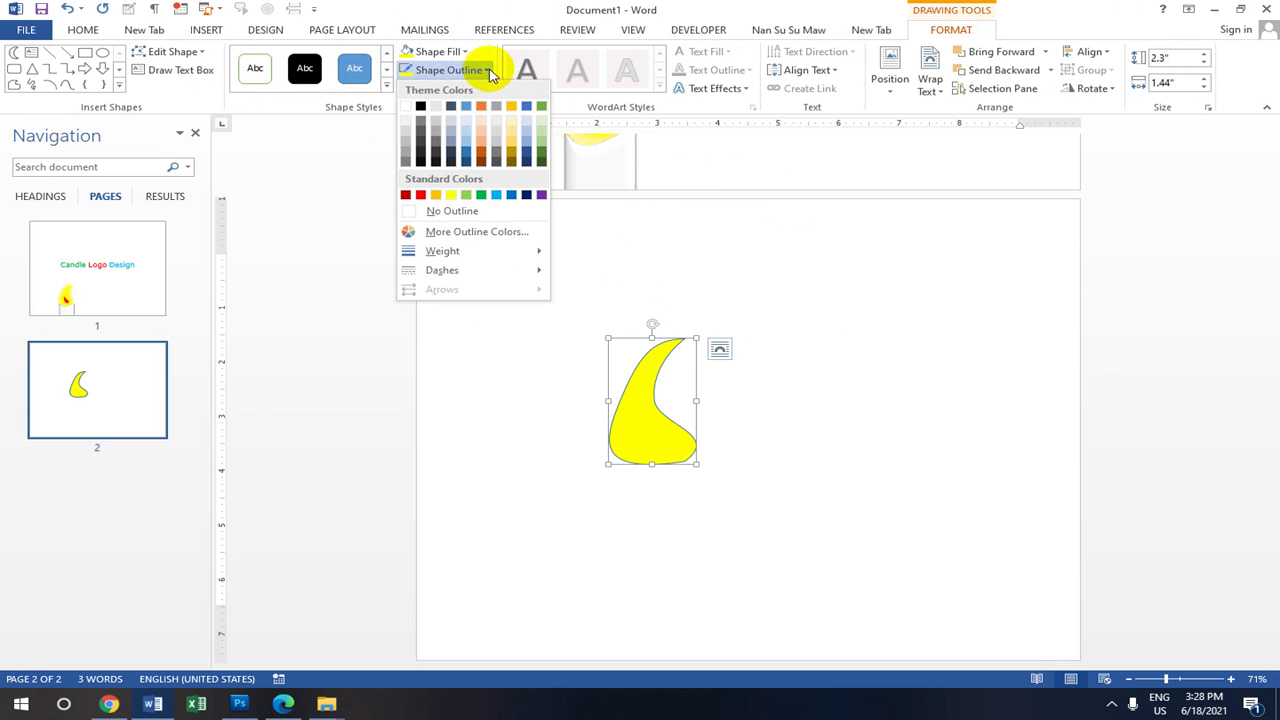
pyautogui.click(450, 196)
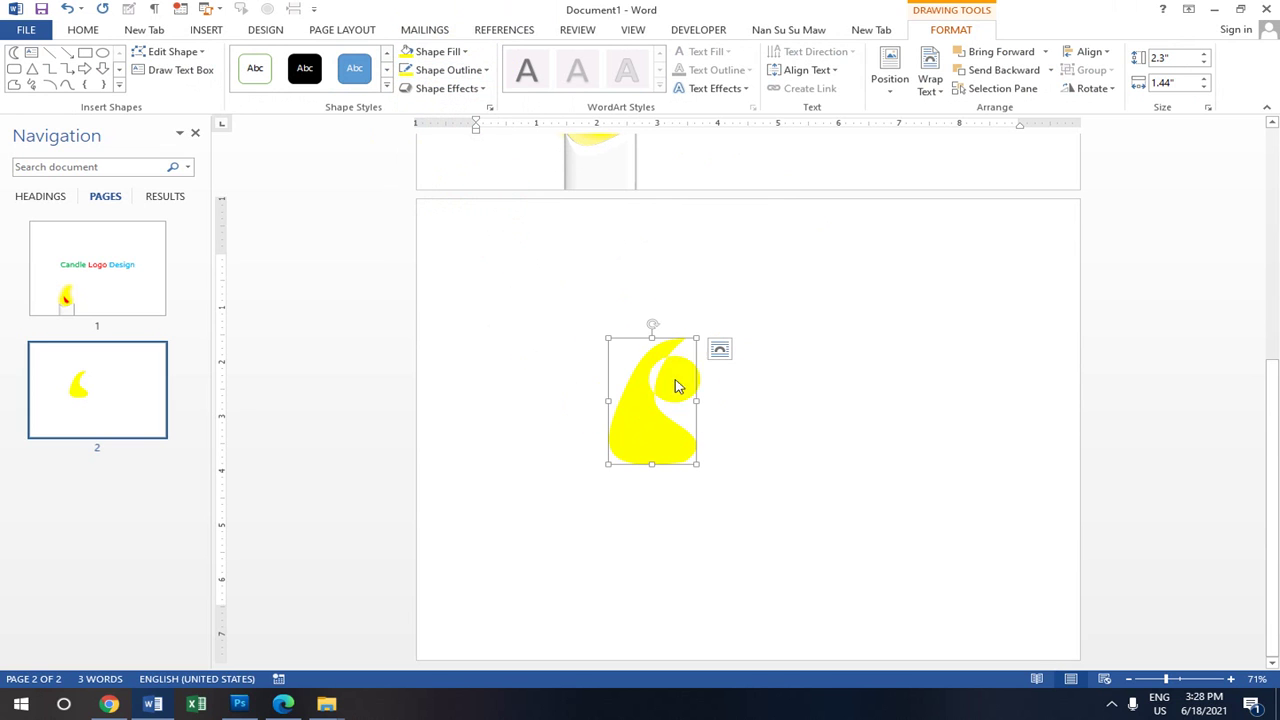
# Reduce the yellow flame's size and place a smaller copy, about 1.35" by 0.97", inside its lower part.
pyautogui.moveTo(650, 338); pyautogui.dragTo(696, 405)
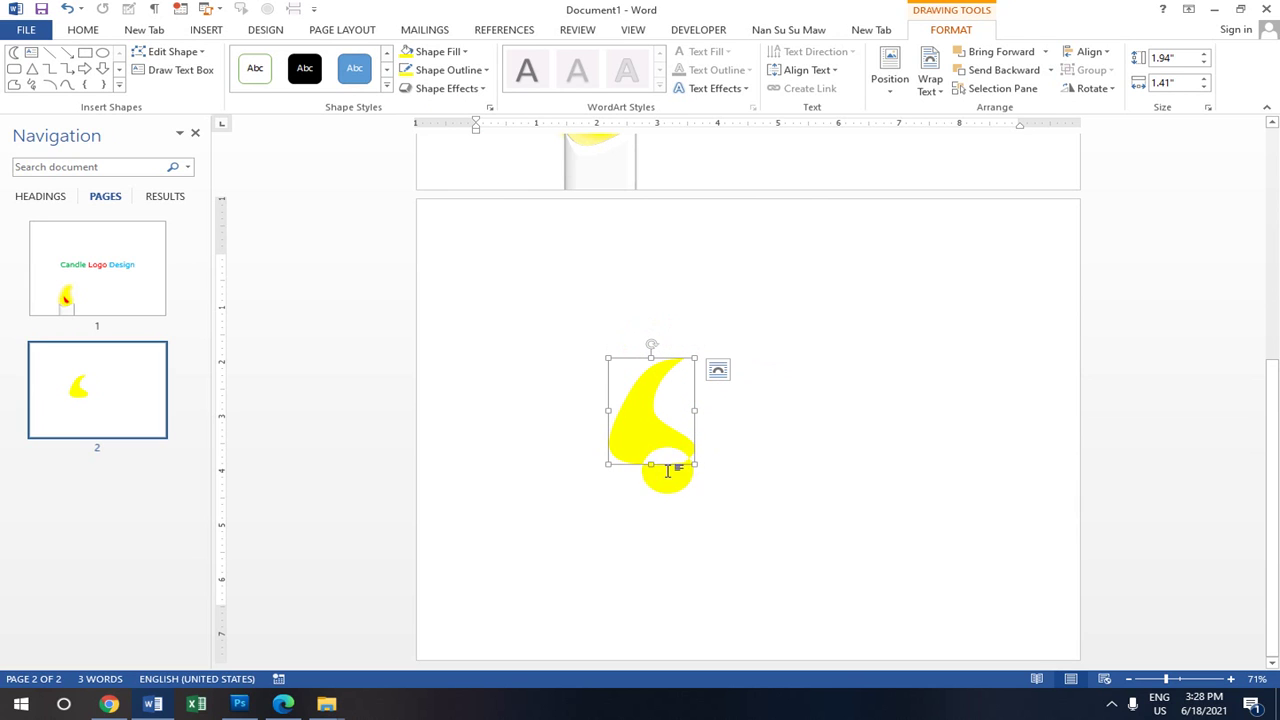
pyautogui.moveTo(613, 470); pyautogui.dragTo(650, 431)
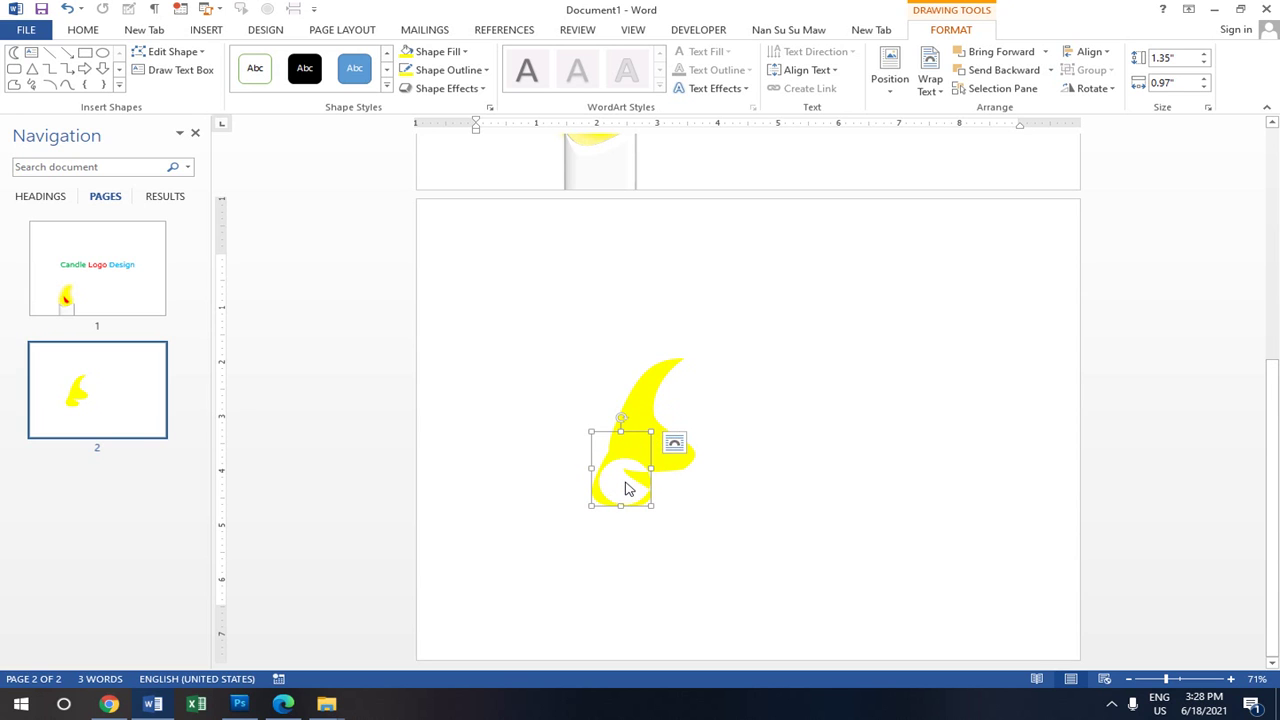
pyautogui.moveTo(621, 481); pyautogui.dragTo(641, 437)
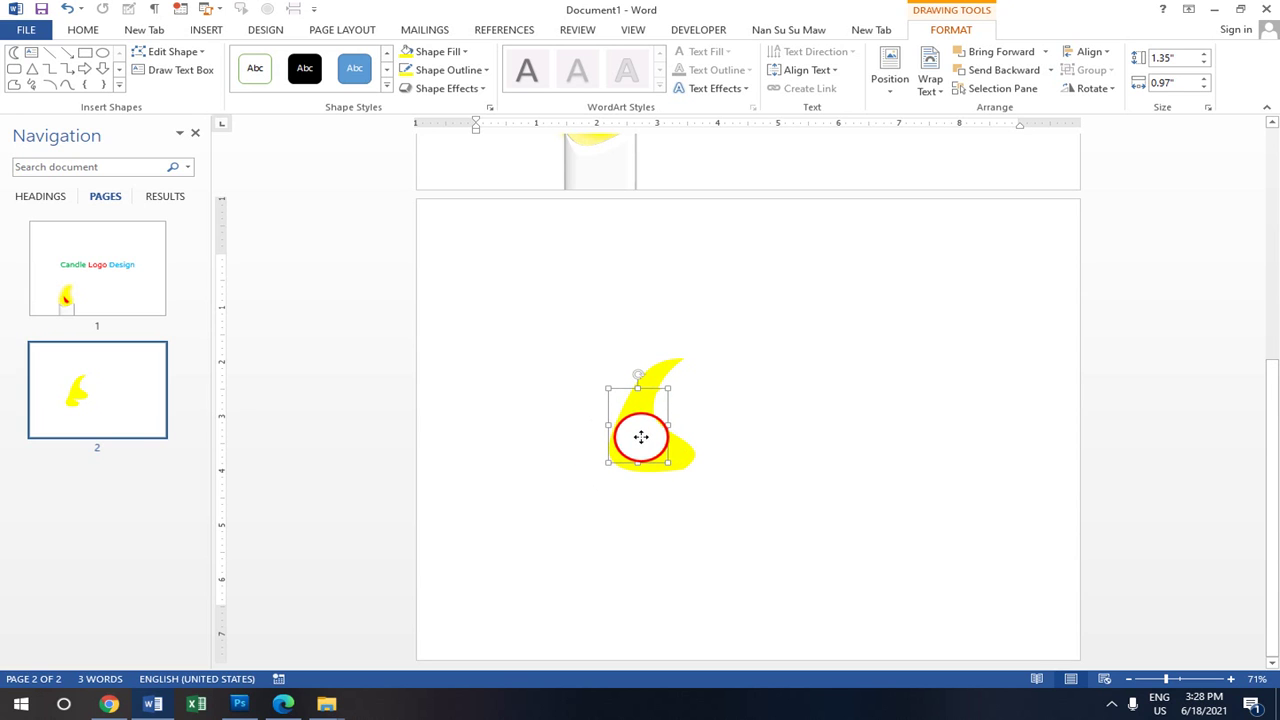
# Fill the inner flame red and shrink it to about 1.07" by 0.79", set slightly inward within the yellow flame.
pyautogui.click(464, 53)
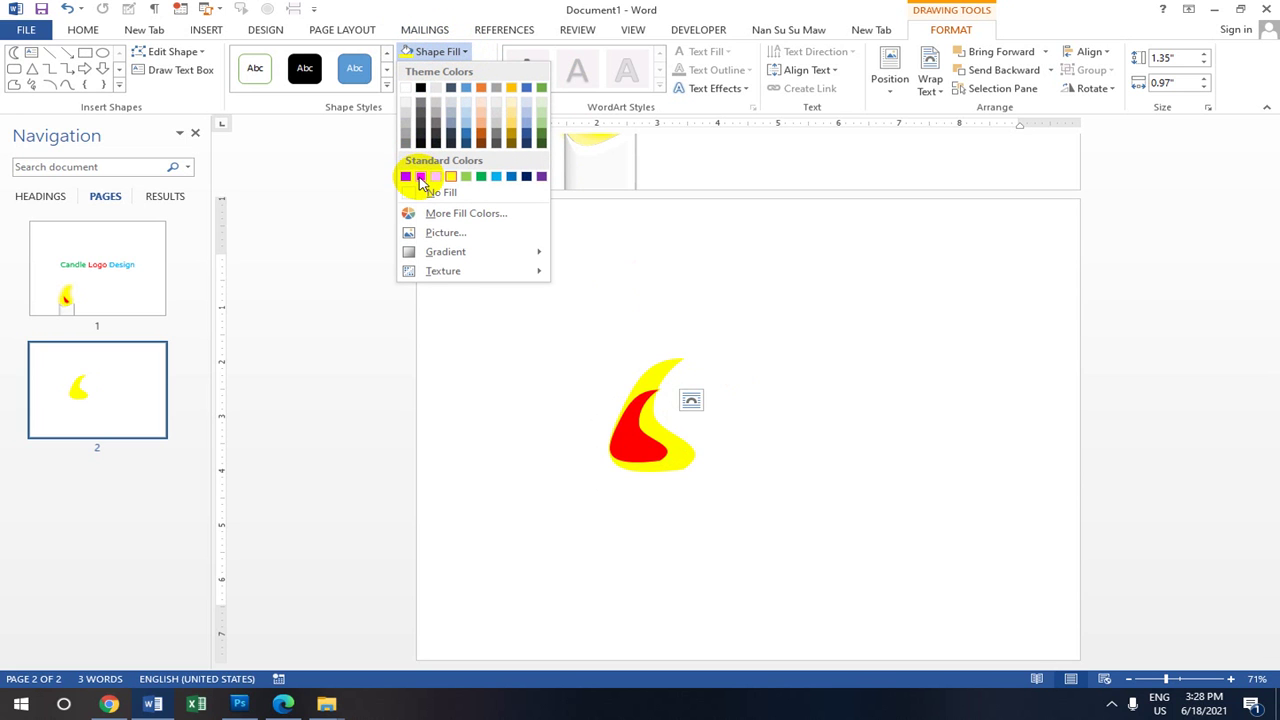
pyautogui.click(418, 177)
pyautogui.press('Right')
pyautogui.press('Right')
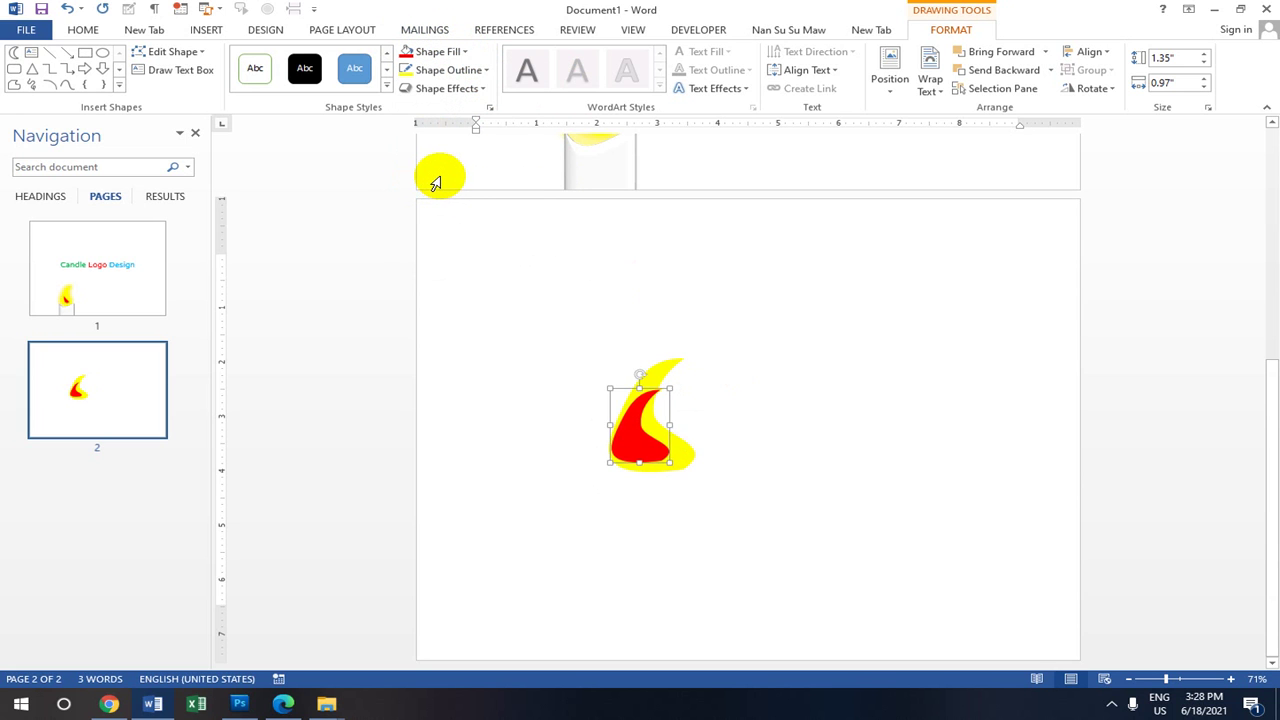
pyautogui.moveTo(675, 388); pyautogui.dragTo(663, 403)
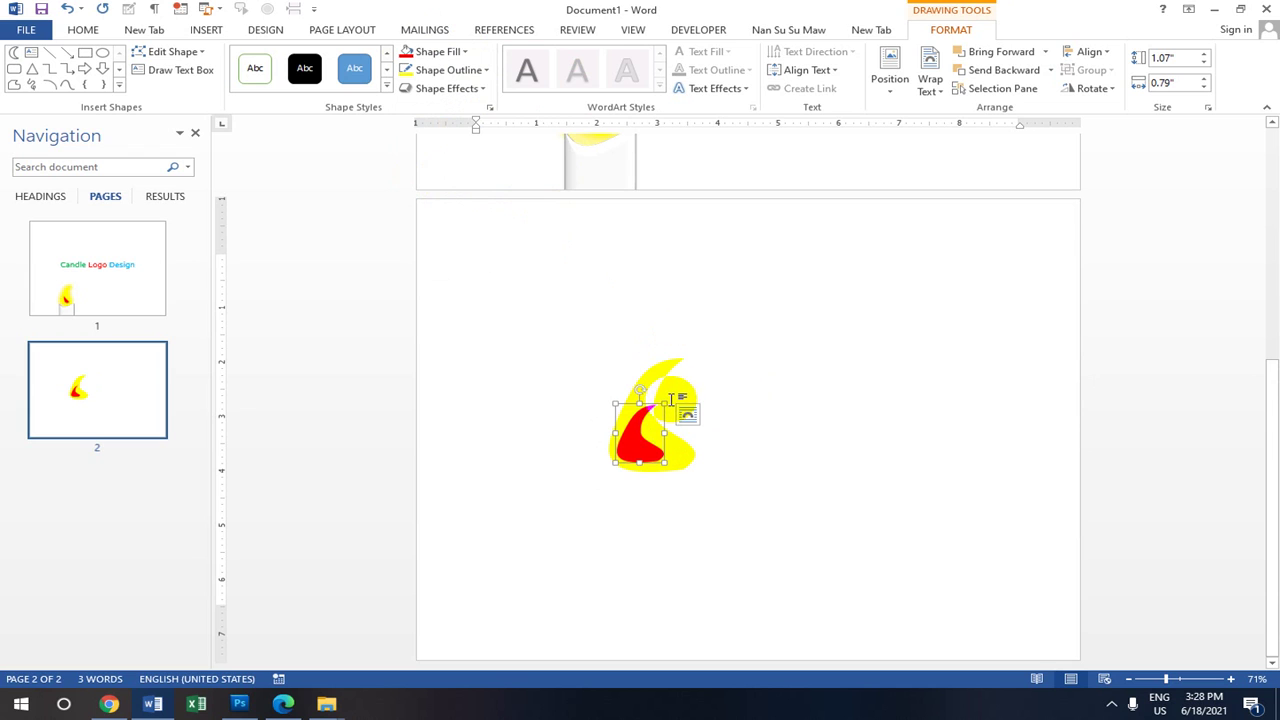
# Rotate the red inner flame slightly counterclockwise and group it with the yellow flame.
pyautogui.moveTo(641, 390); pyautogui.dragTo(628, 377)
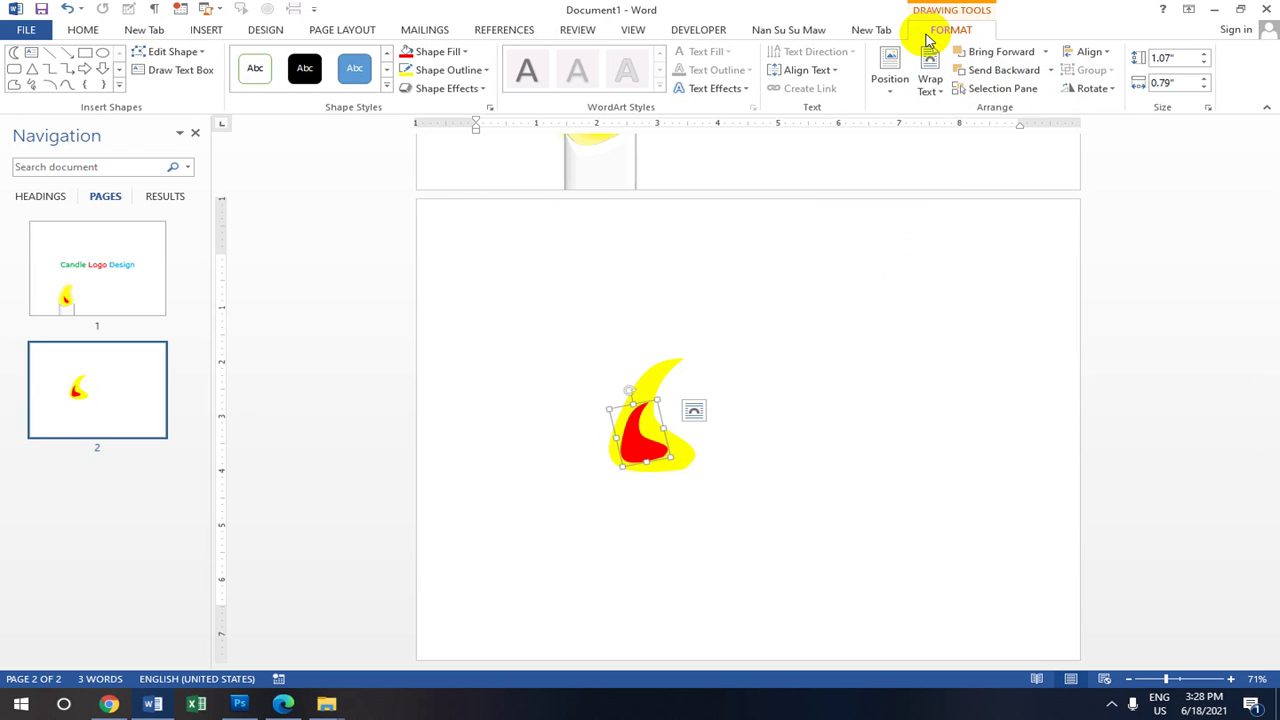
pyautogui.click(693, 410)
pyautogui.keyDown('shift'); pyautogui.click(655, 378); pyautogui.keyUp('shift')
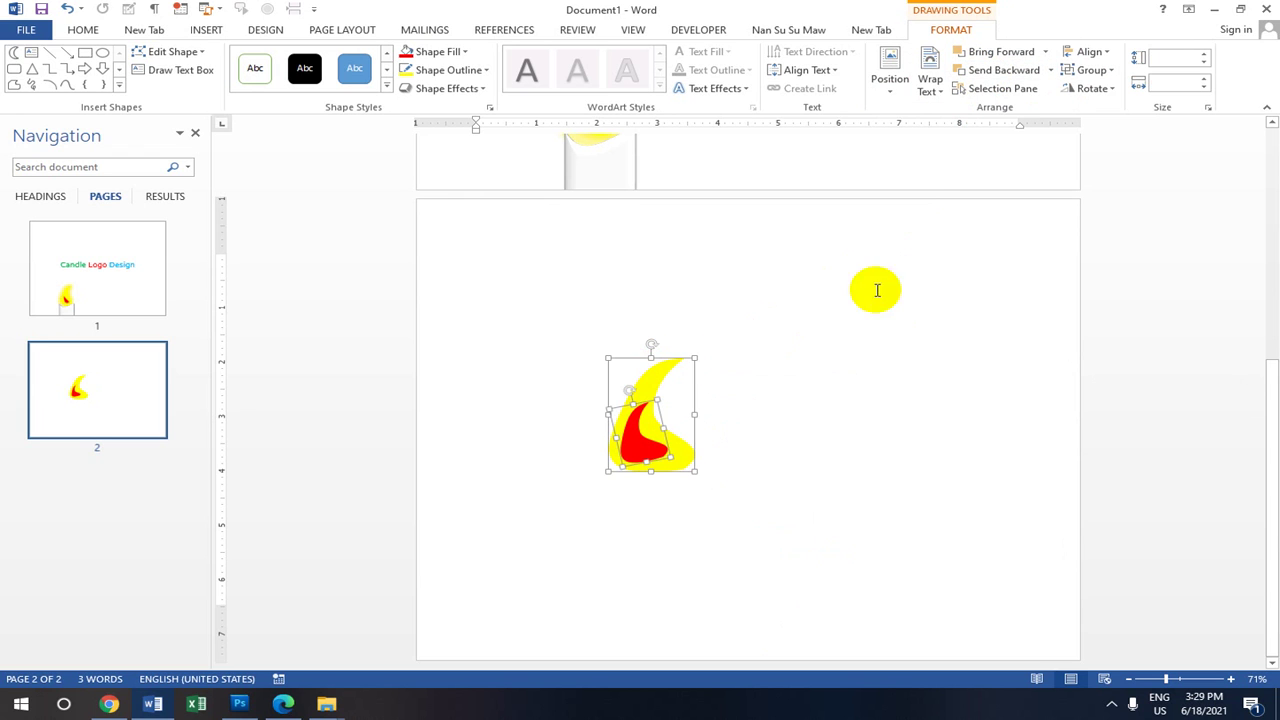
pyautogui.click(1110, 72)
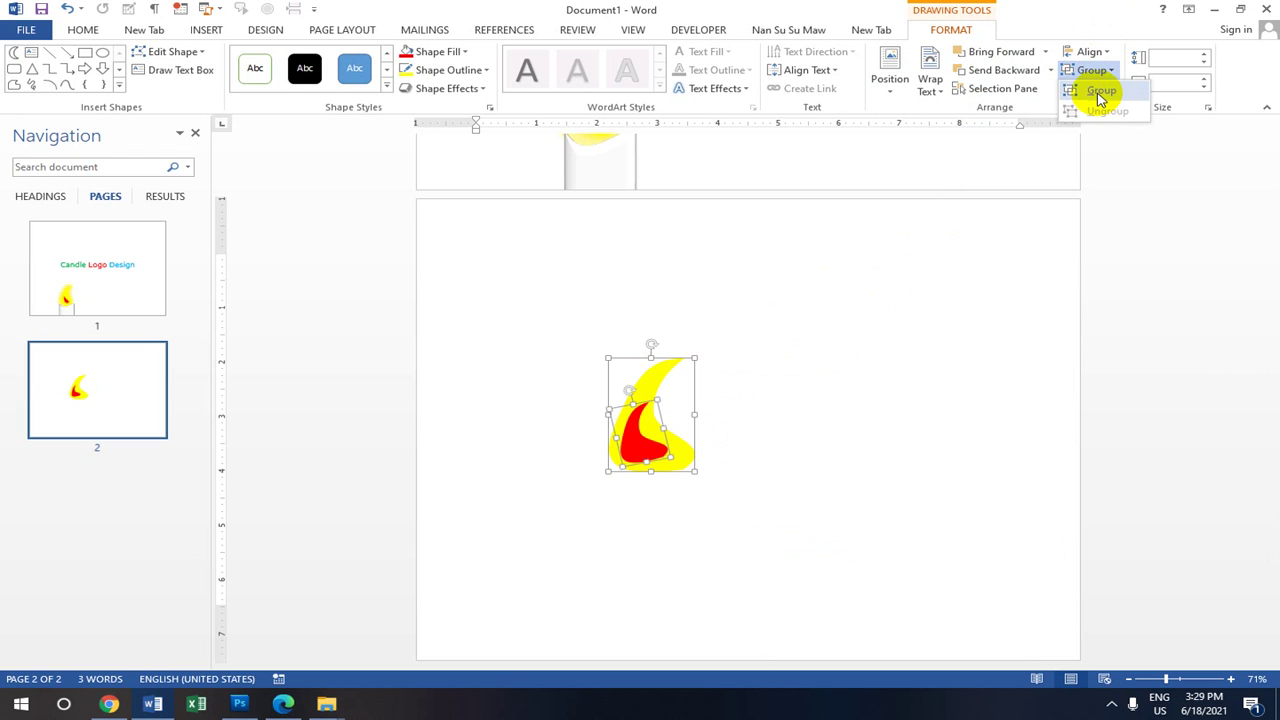
pyautogui.click(1101, 91)
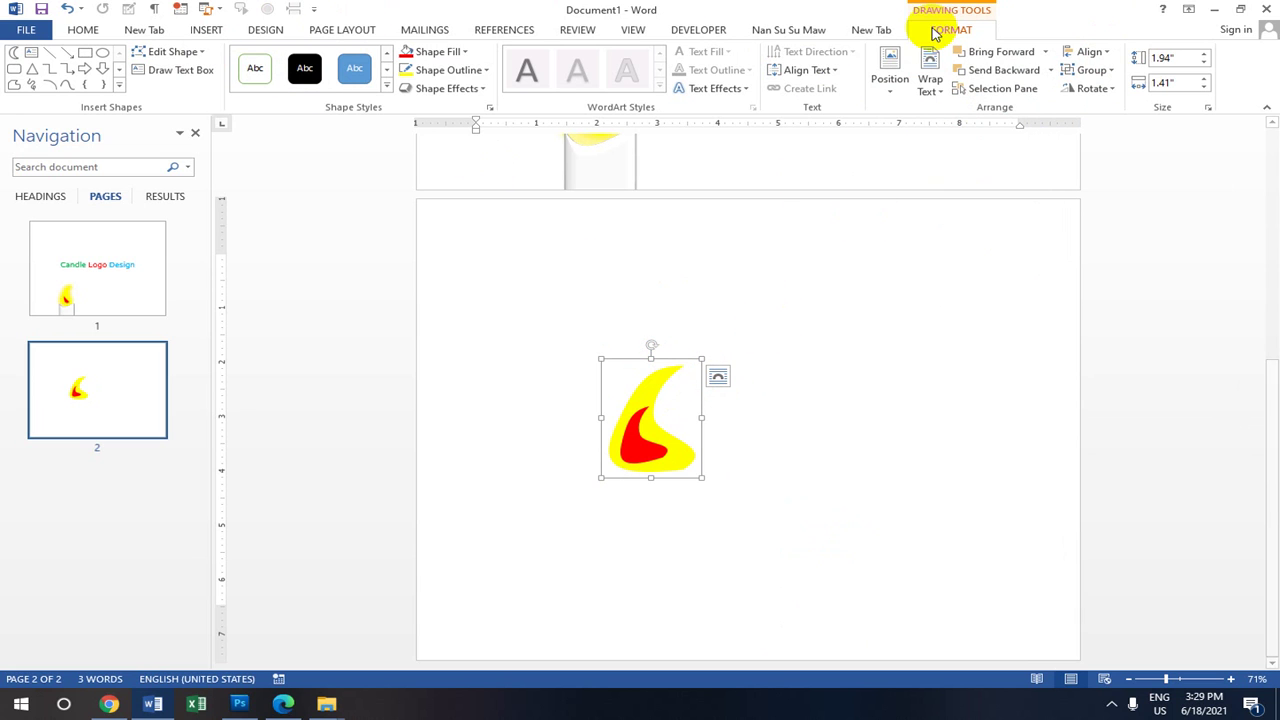
pyautogui.click(196, 51)
pyautogui.moveTo(250, 75)
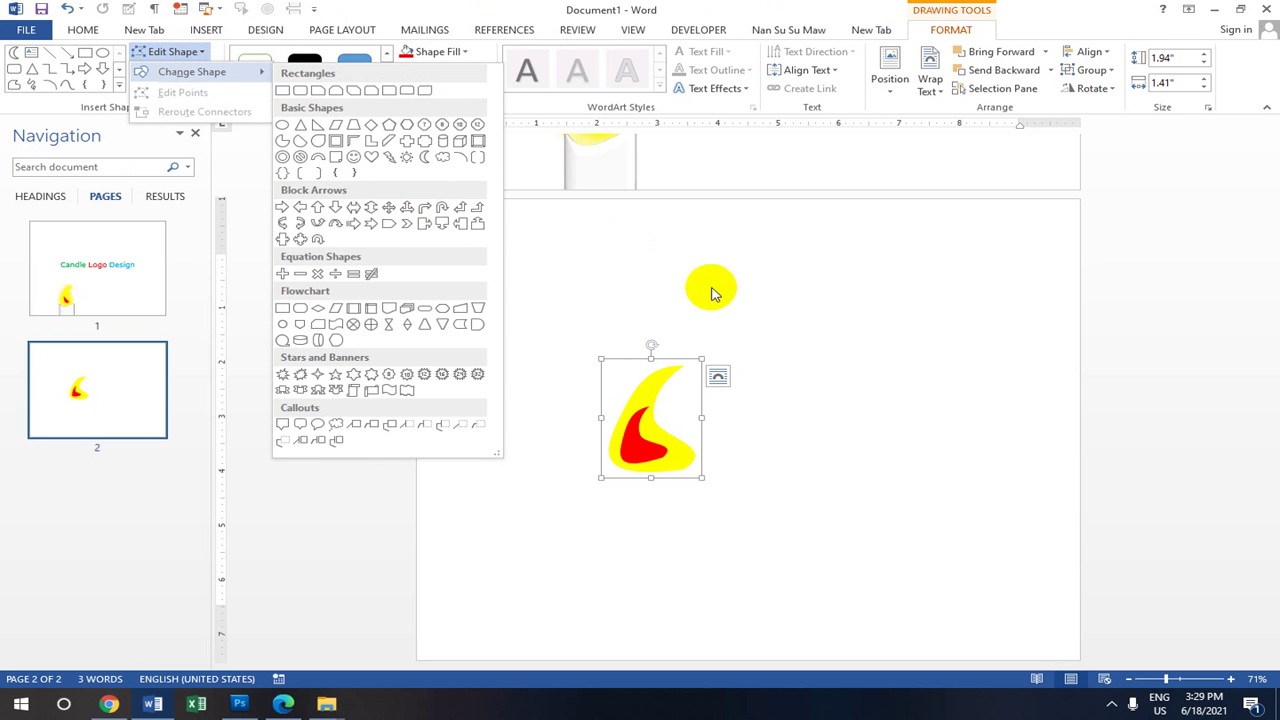
pyautogui.click(780, 356)
pyautogui.click(680, 386)
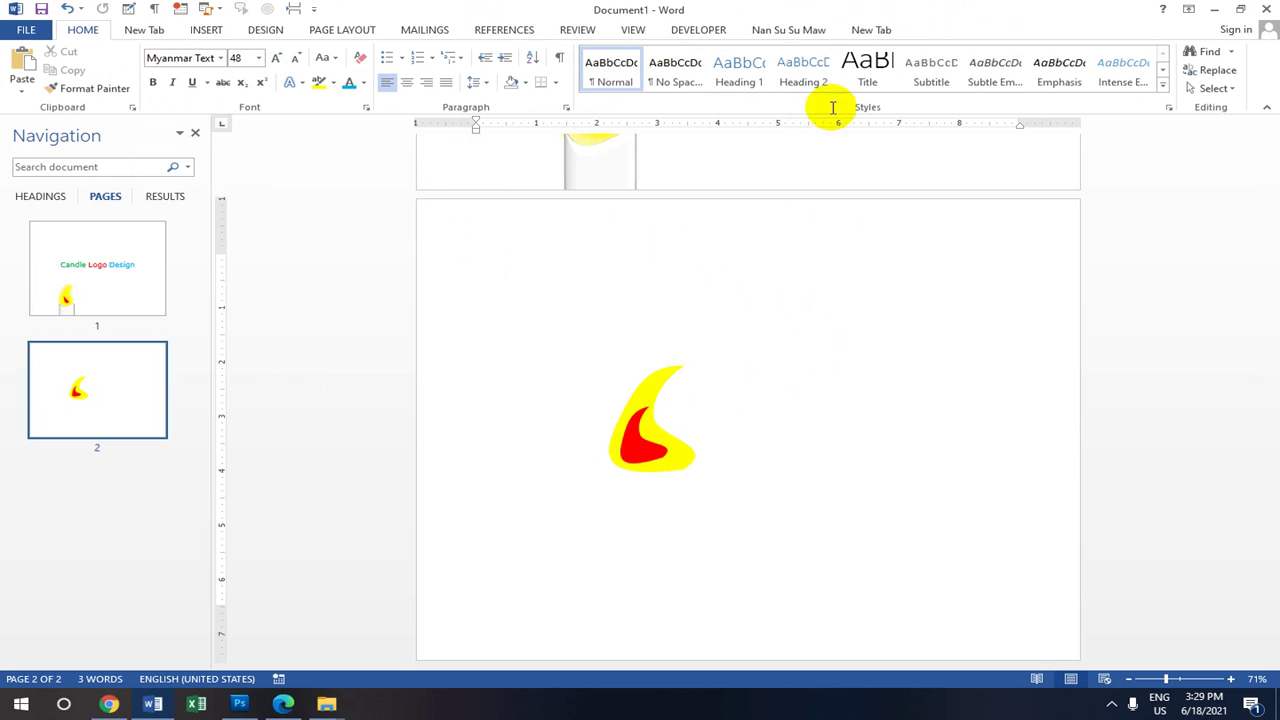
pyautogui.click(650, 436)
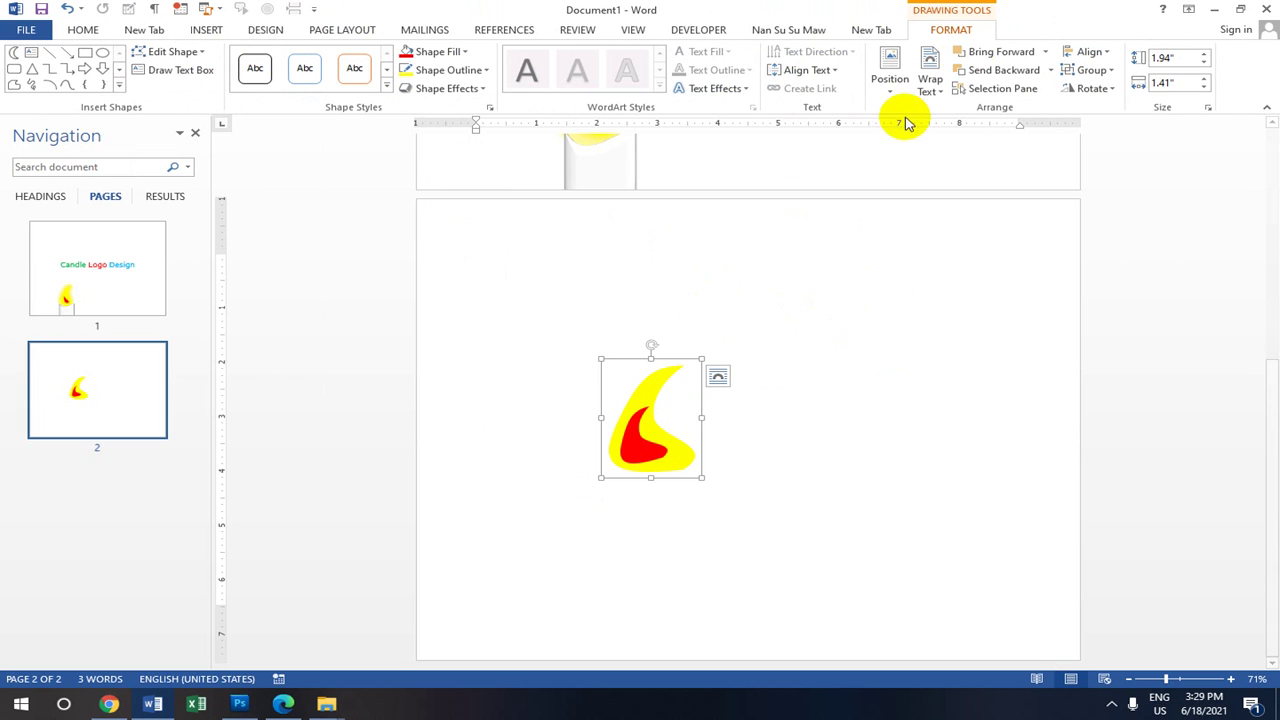
pyautogui.click(203, 52)
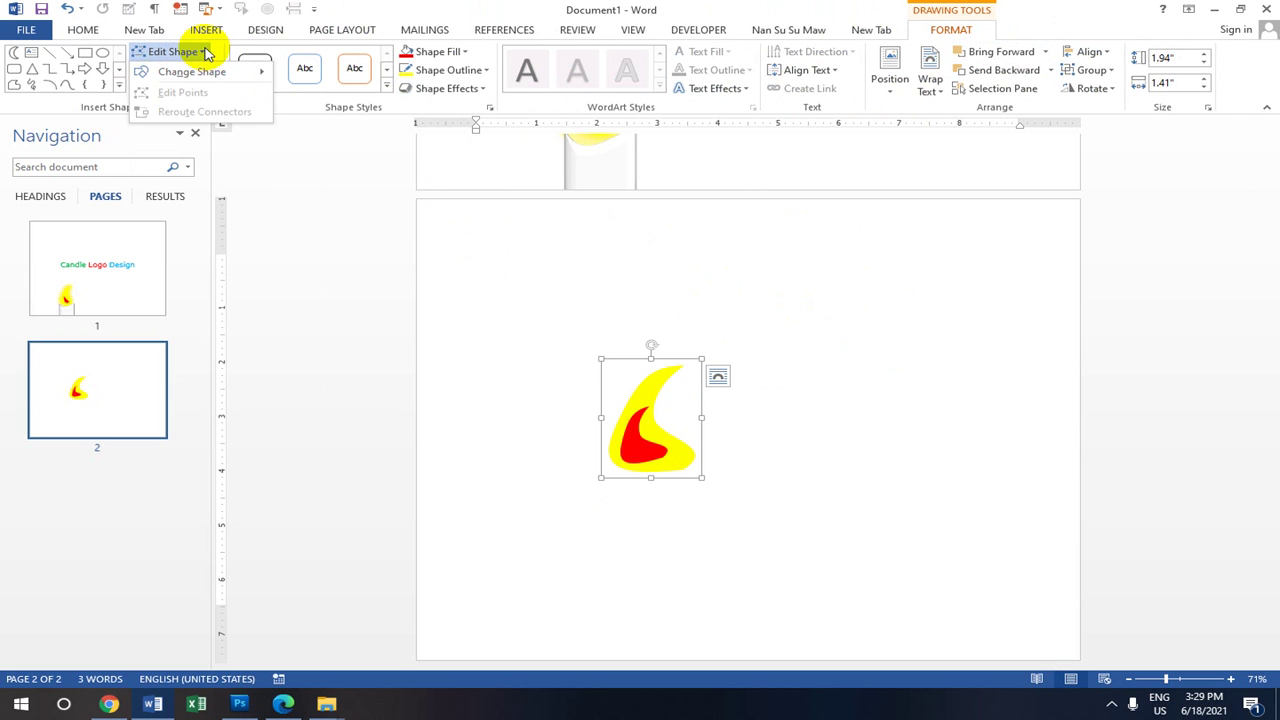
pyautogui.click(306, 191)
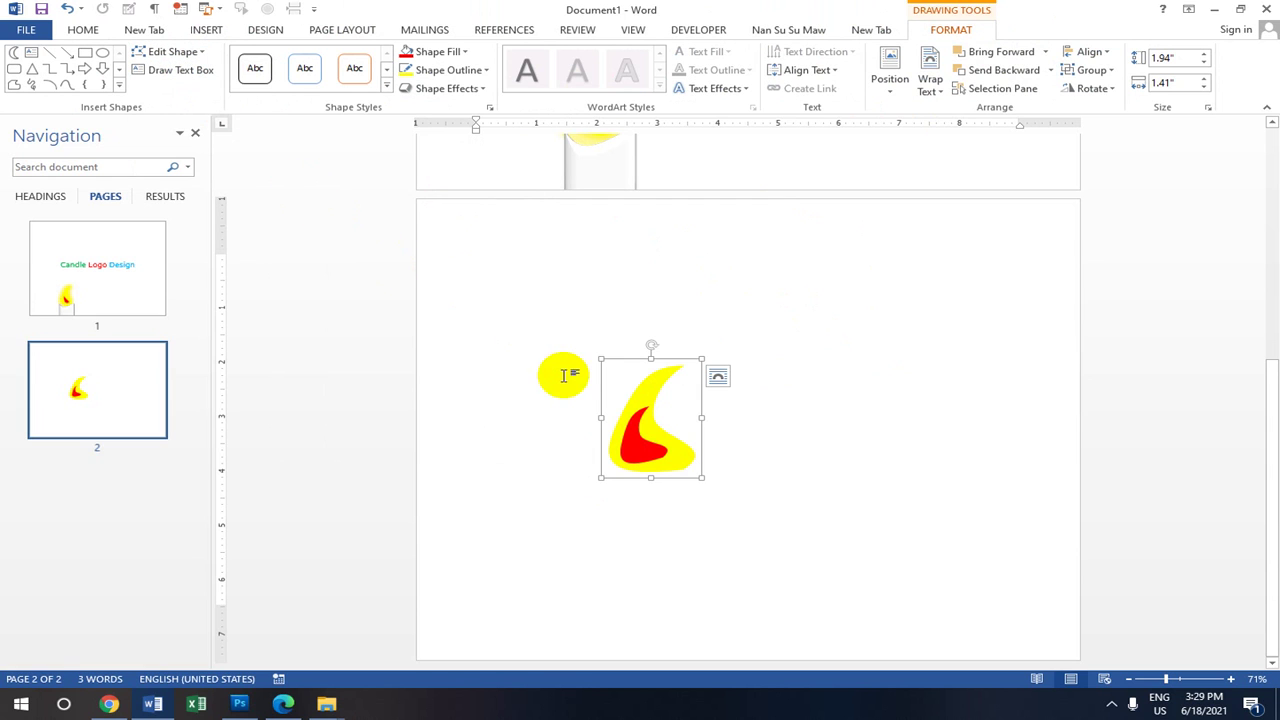
# Move the grouped flame to the upper-left area of the second page.
pyautogui.moveTo(683, 372)
pyautogui.mouseDown()
pyautogui.moveTo(671, 400)
pyautogui.moveTo(660, 376)
pyautogui.mouseUp()
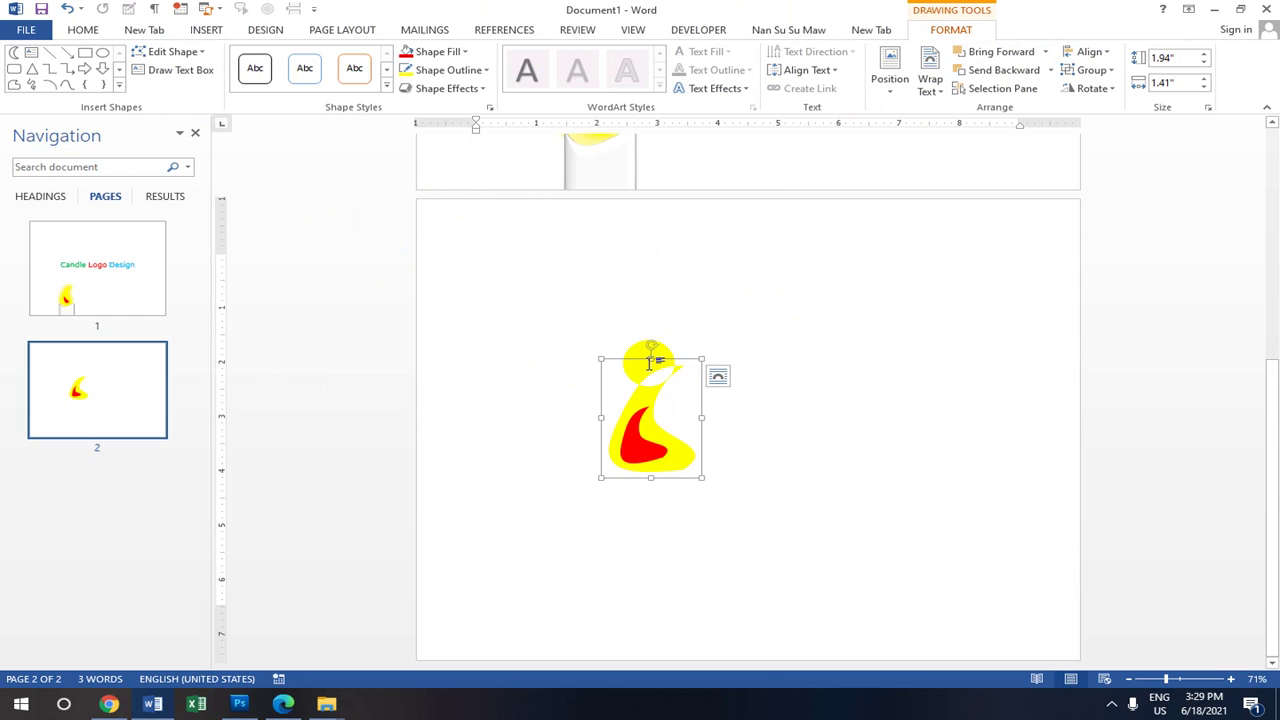
pyautogui.moveTo(635, 360); pyautogui.dragTo(534, 223)
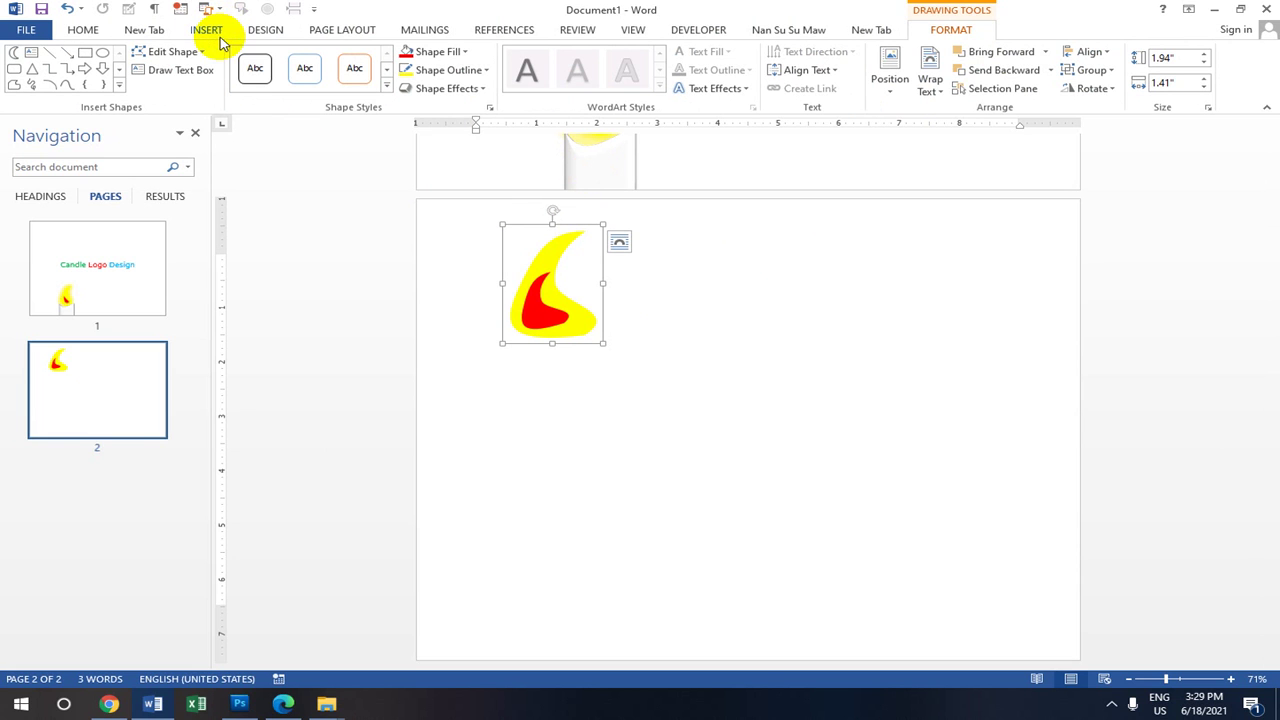
pyautogui.click(208, 31)
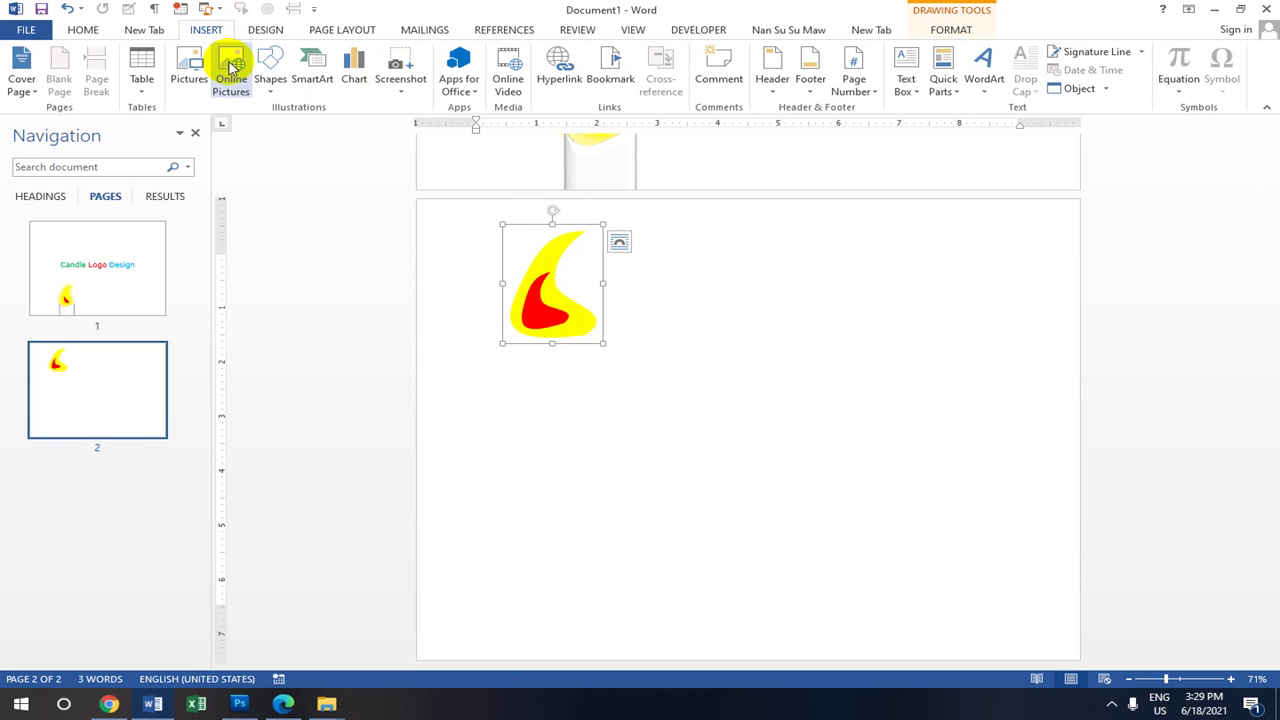
pyautogui.click(270, 95)
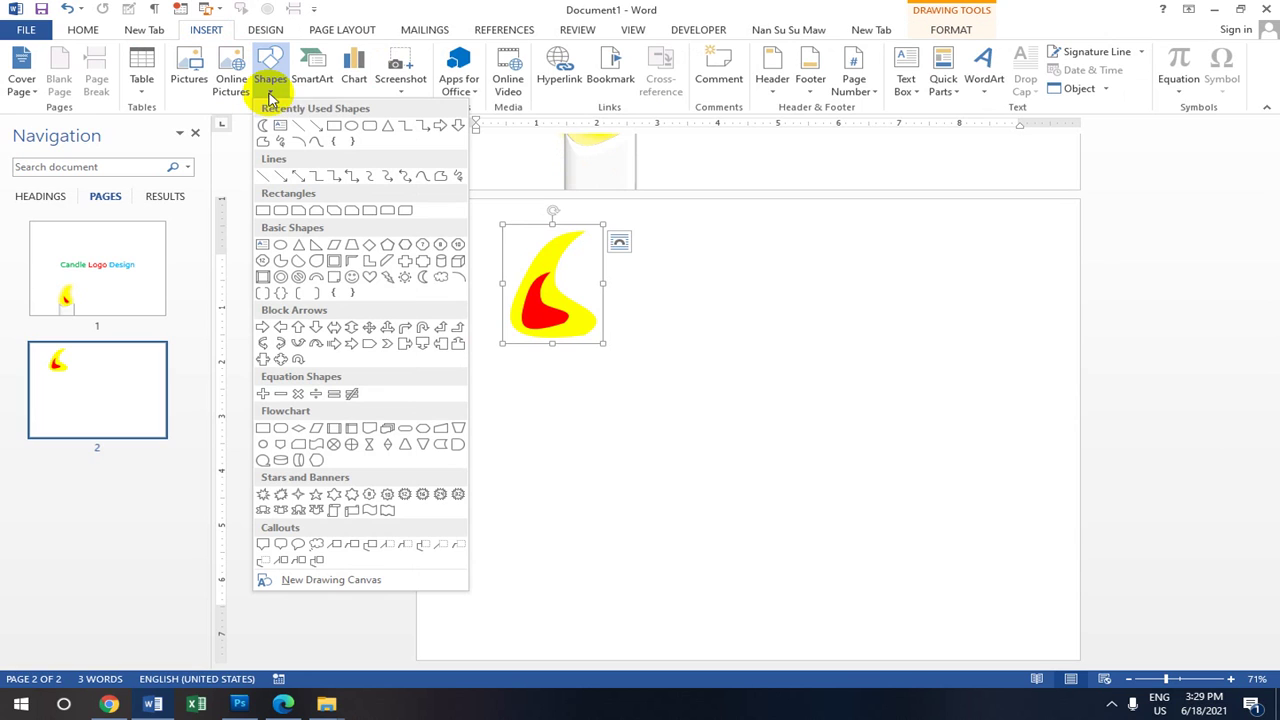
pyautogui.click(333, 127)
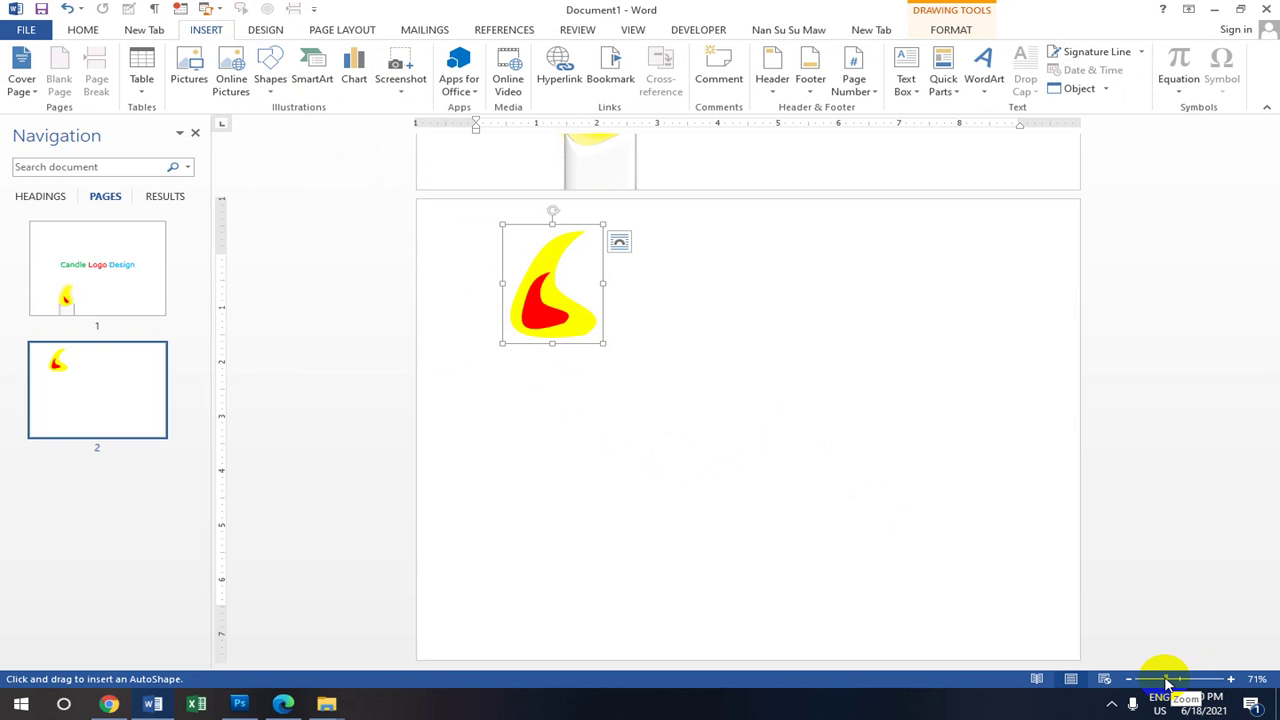
pyautogui.moveTo(1165, 685); pyautogui.dragTo(1151, 677)
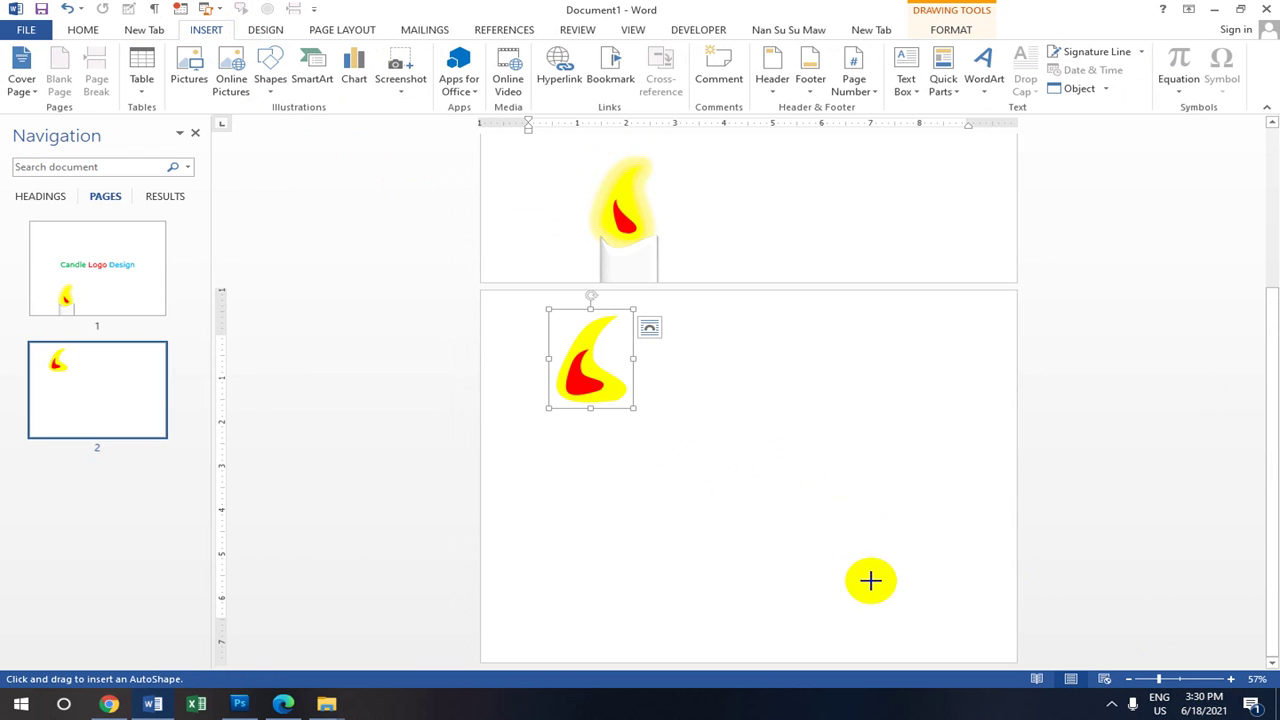
# Delete the "Candle Logo Design" title and the empty lines around it, bringing everything onto one page.
pyautogui.click(99, 264)
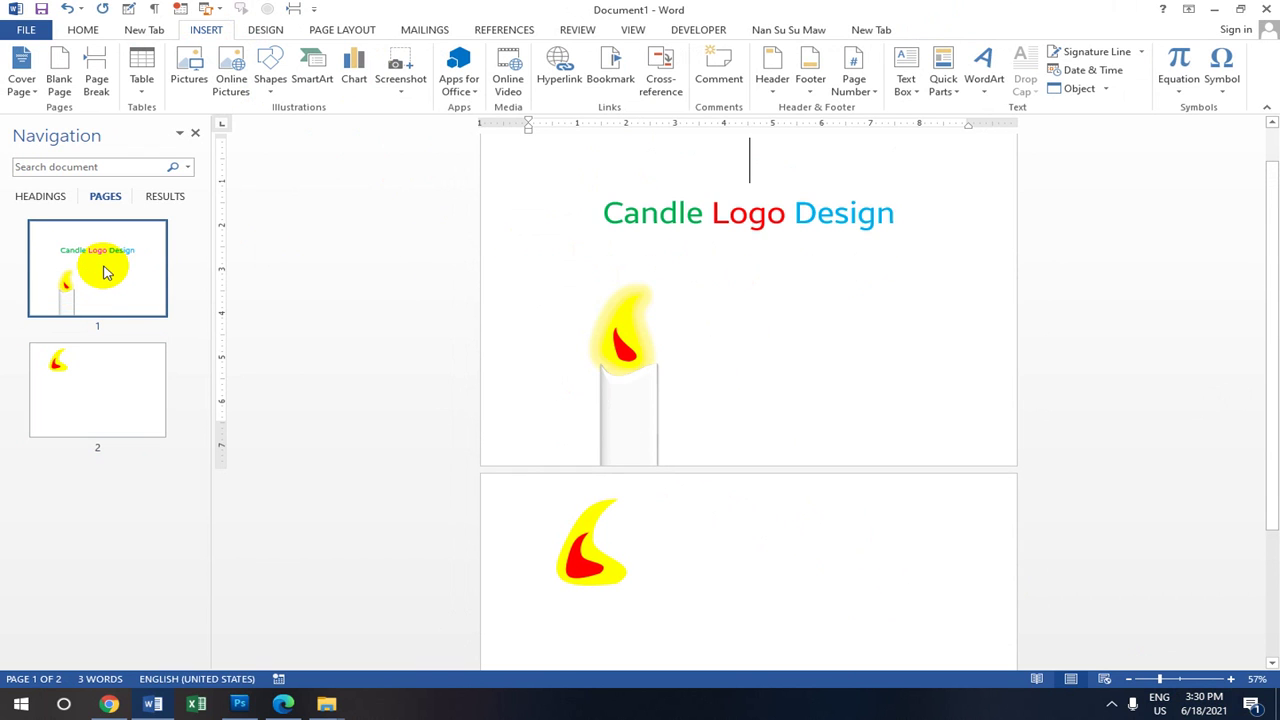
pyautogui.press('Delete')
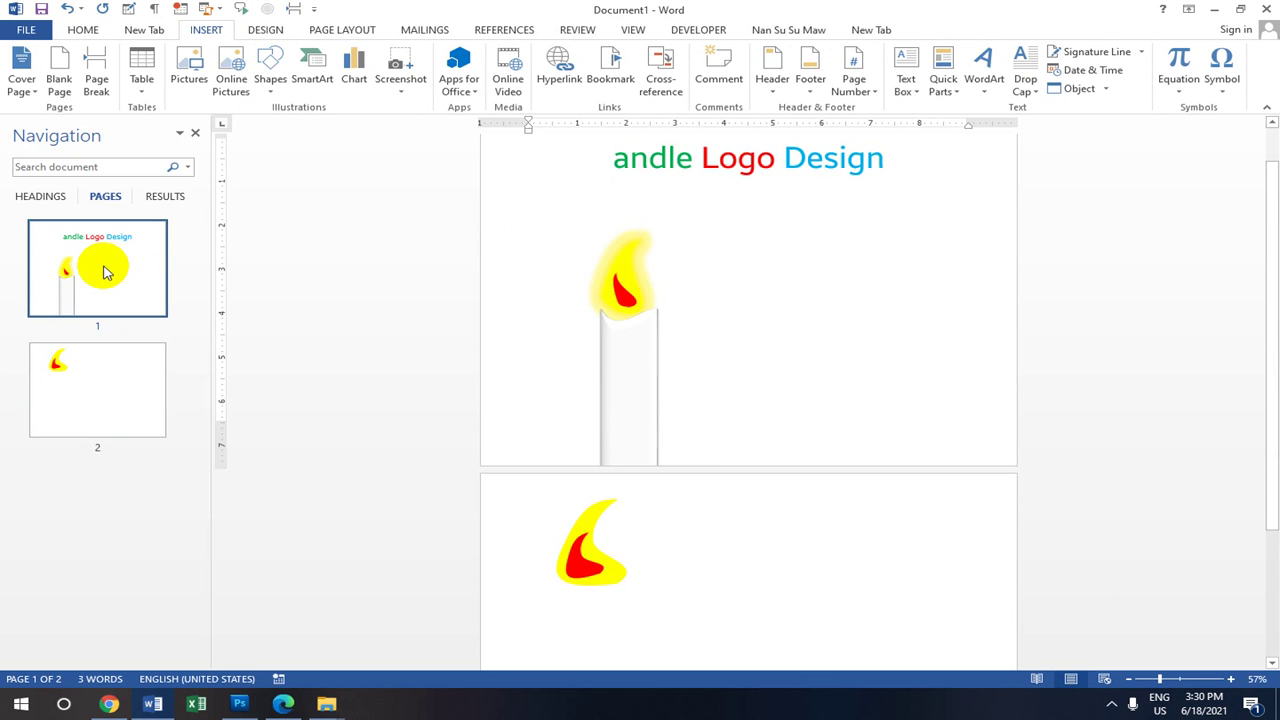
pyautogui.press('Delete')
pyautogui.press('Delete')
pyautogui.press('Delete')
pyautogui.press('Delete')
pyautogui.press('Delete')
pyautogui.press('Delete')
pyautogui.press('Delete')
pyautogui.press('Delete')
pyautogui.press('Delete')
pyautogui.press('Delete')
pyautogui.press('Delete')
pyautogui.press('Delete')
pyautogui.press('Delete')
pyautogui.press('Delete')
pyautogui.press('Delete')
pyautogui.press('Delete')
pyautogui.press('Delete')
pyautogui.press('Delete')
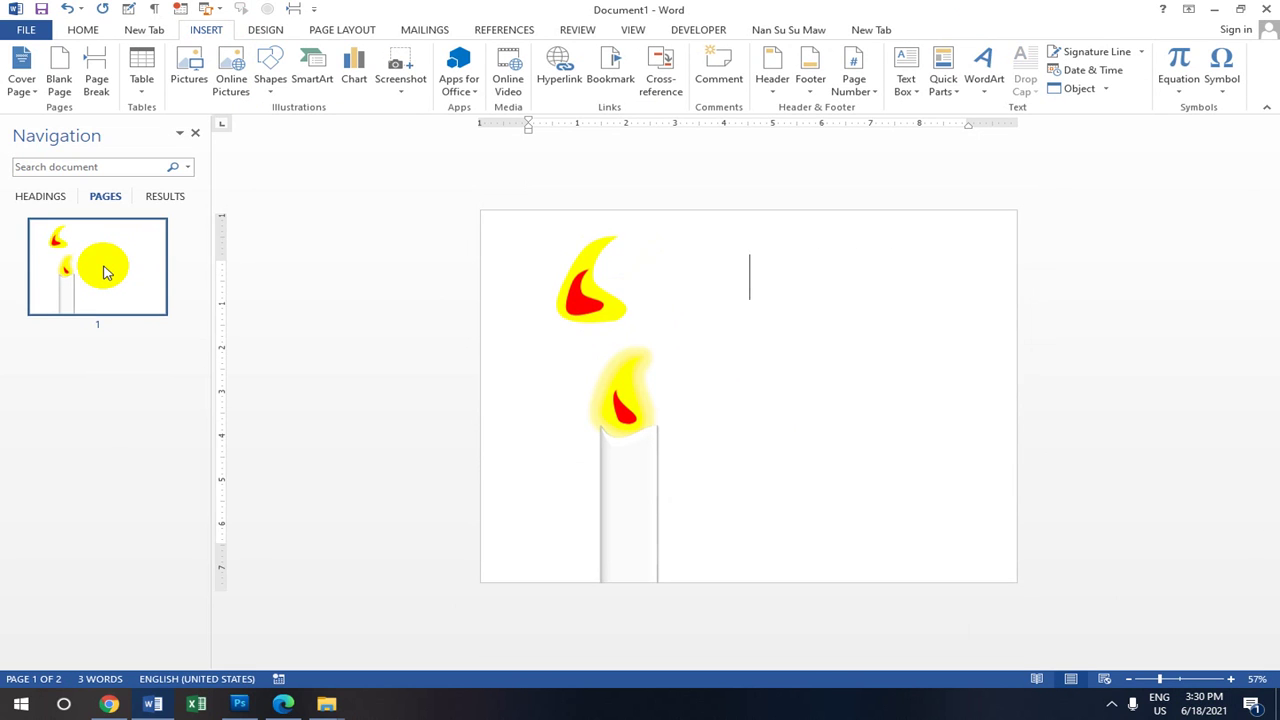
# Delete the old candle body and its glowing flame, keeping only the new grouped flame.
pyautogui.click(649, 458)
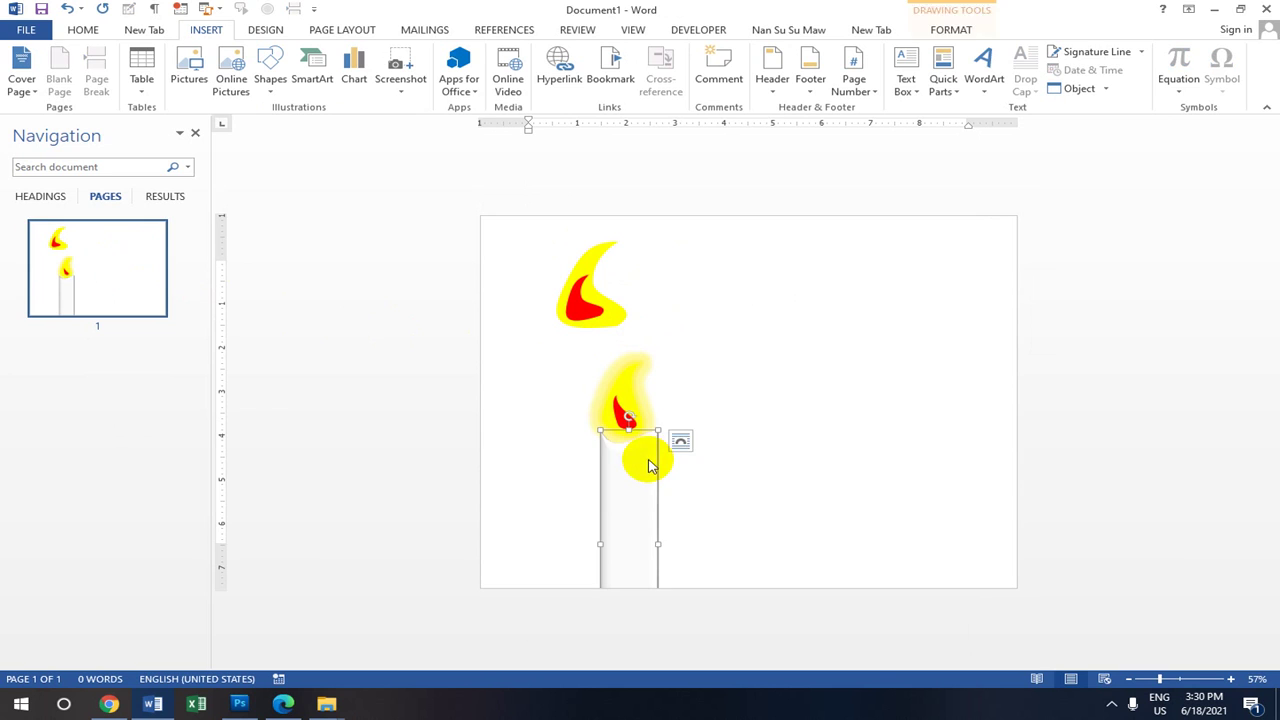
pyautogui.press('Delete')
pyautogui.click(628, 405)
pyautogui.press('Delete')
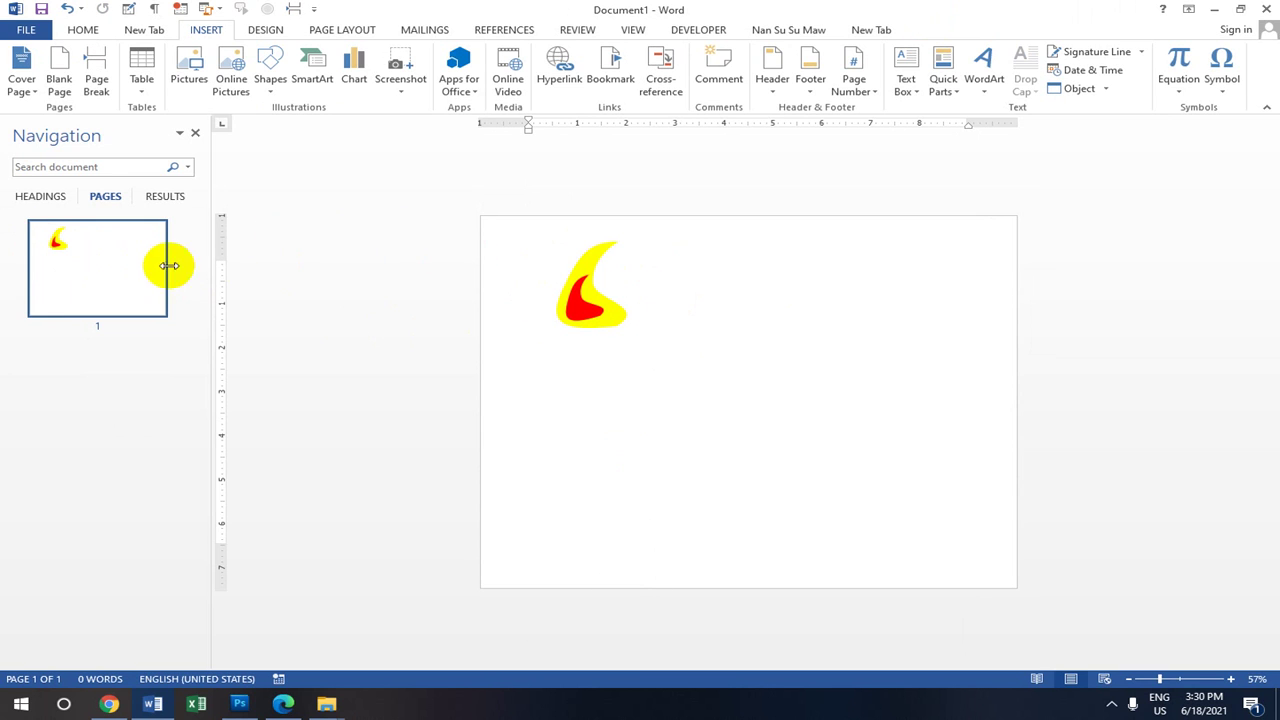
# Draw a tall rectangle about 5.27" by 1.31" on the page, to the right of the flame.
pyautogui.click(592, 324)
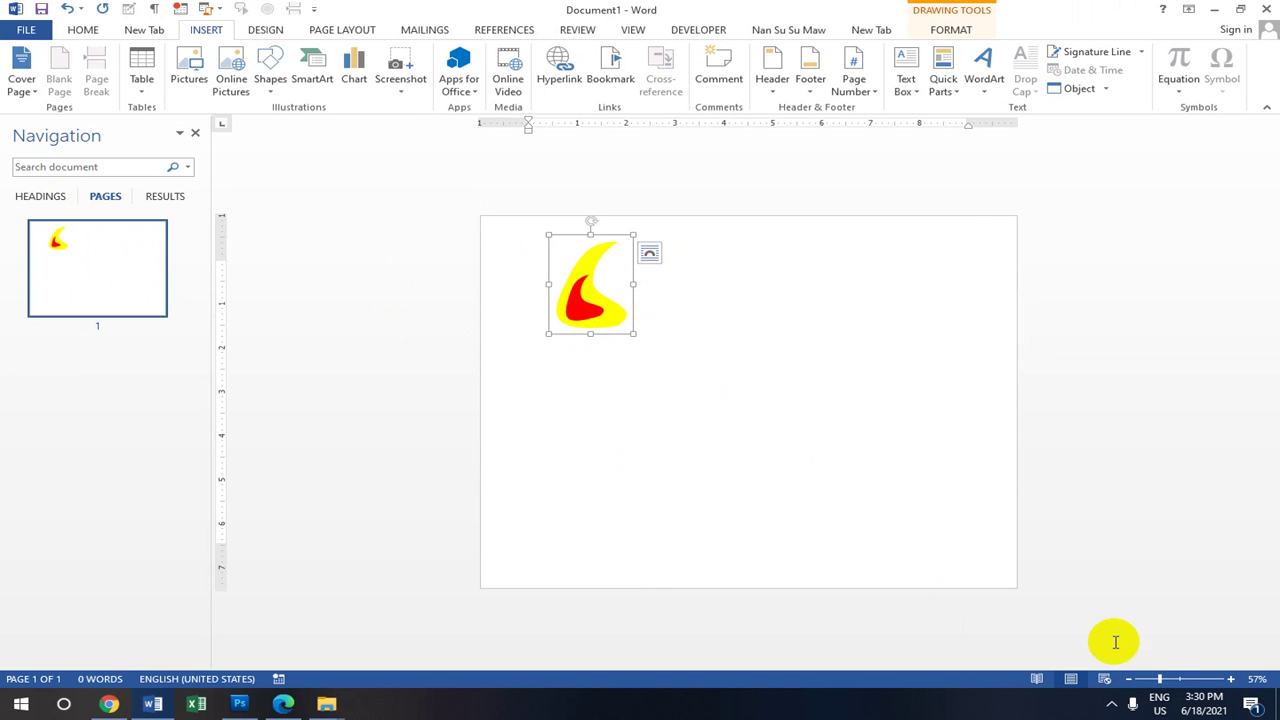
pyautogui.moveTo(1160, 679); pyautogui.dragTo(1168, 681)
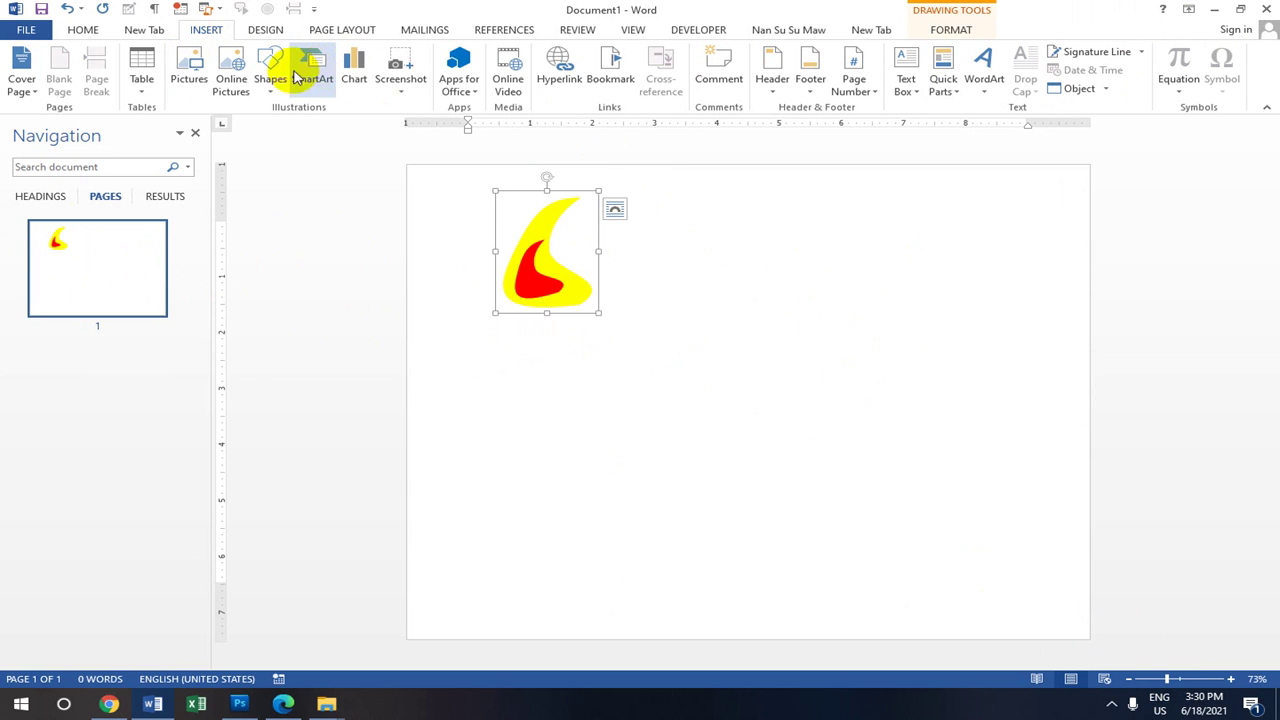
pyautogui.click(271, 97)
pyautogui.click(331, 133)
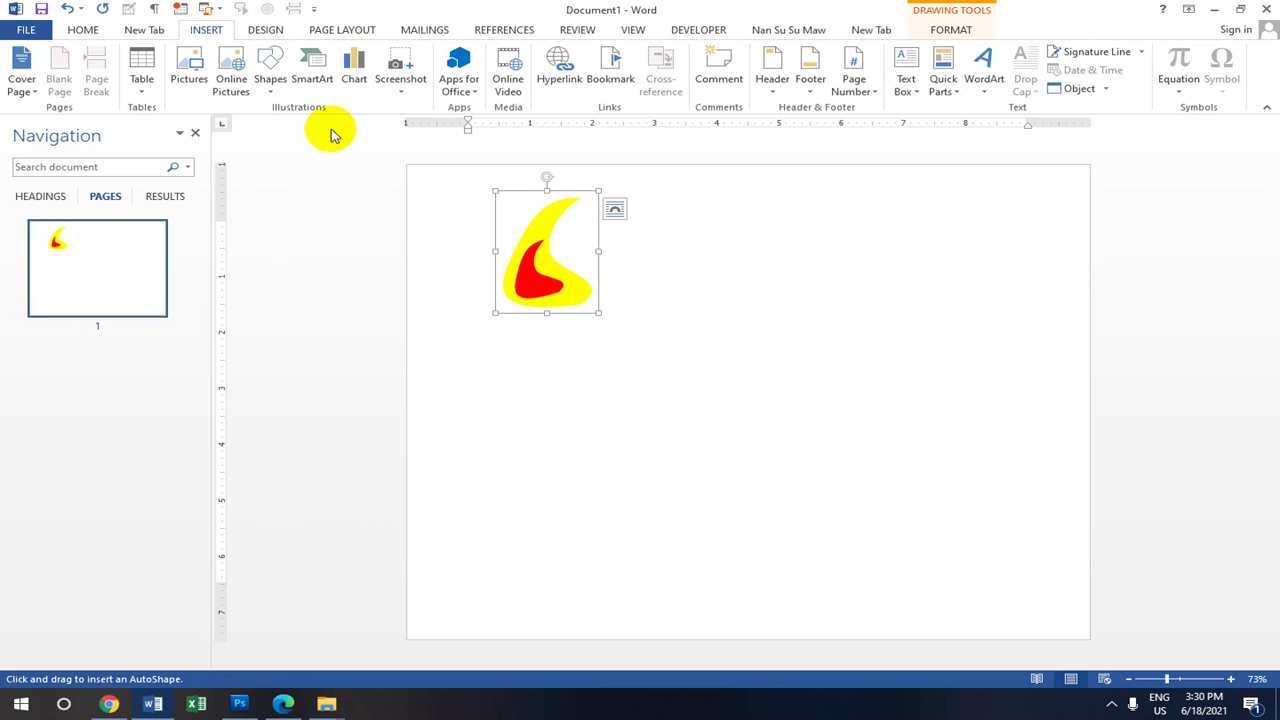
pyautogui.moveTo(771, 260); pyautogui.dragTo(853, 555)
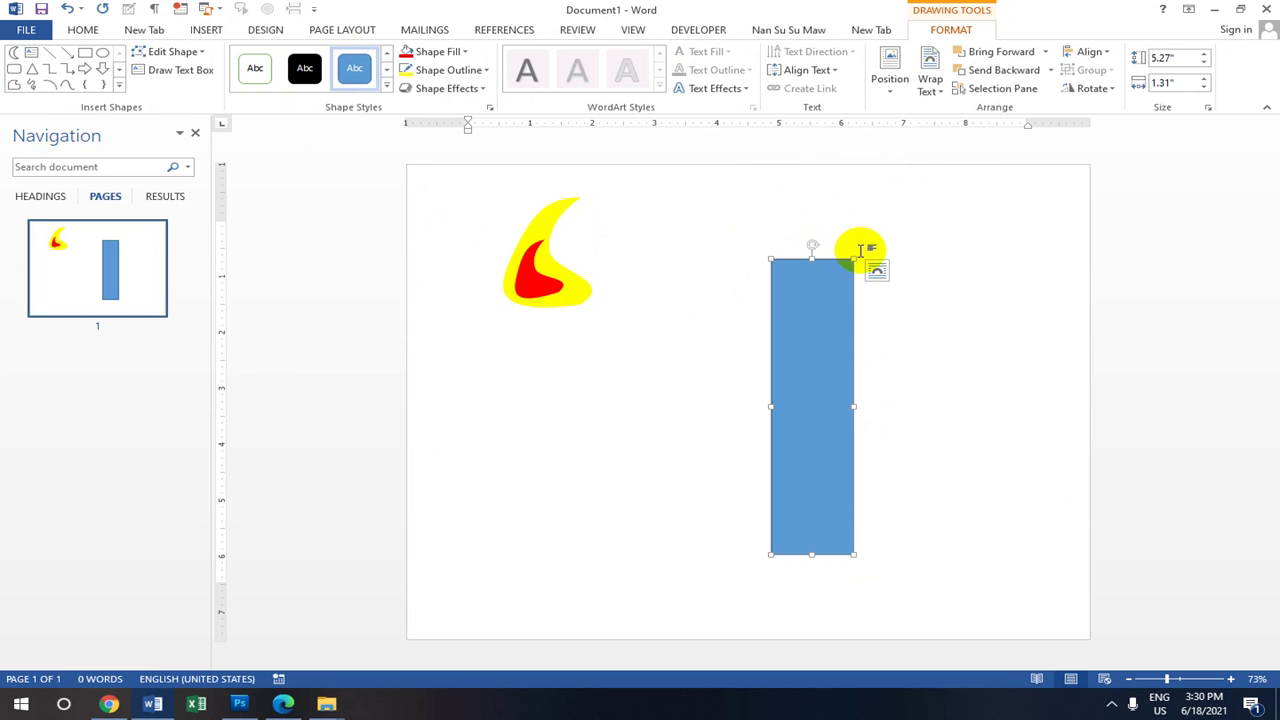
# Remove the tall rectangle's fill and outline.
pyautogui.click(468, 53)
pyautogui.click(440, 191)
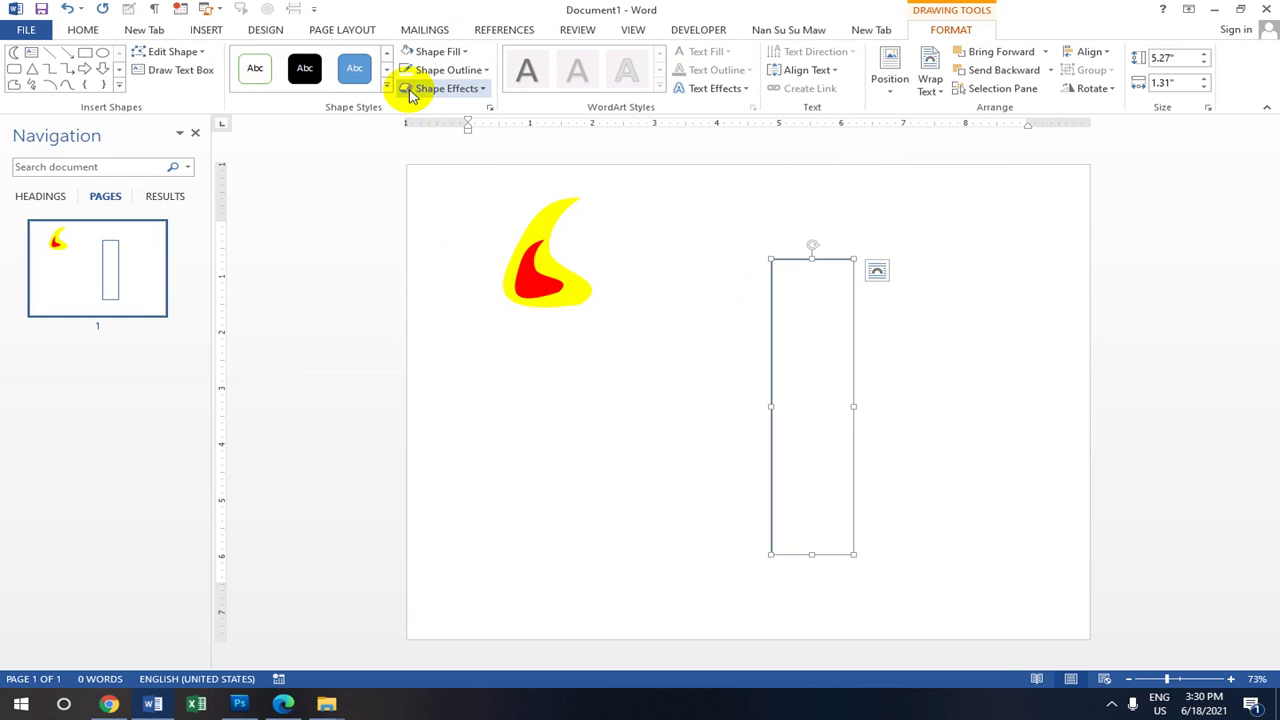
pyautogui.click(480, 70)
pyautogui.click(407, 210)
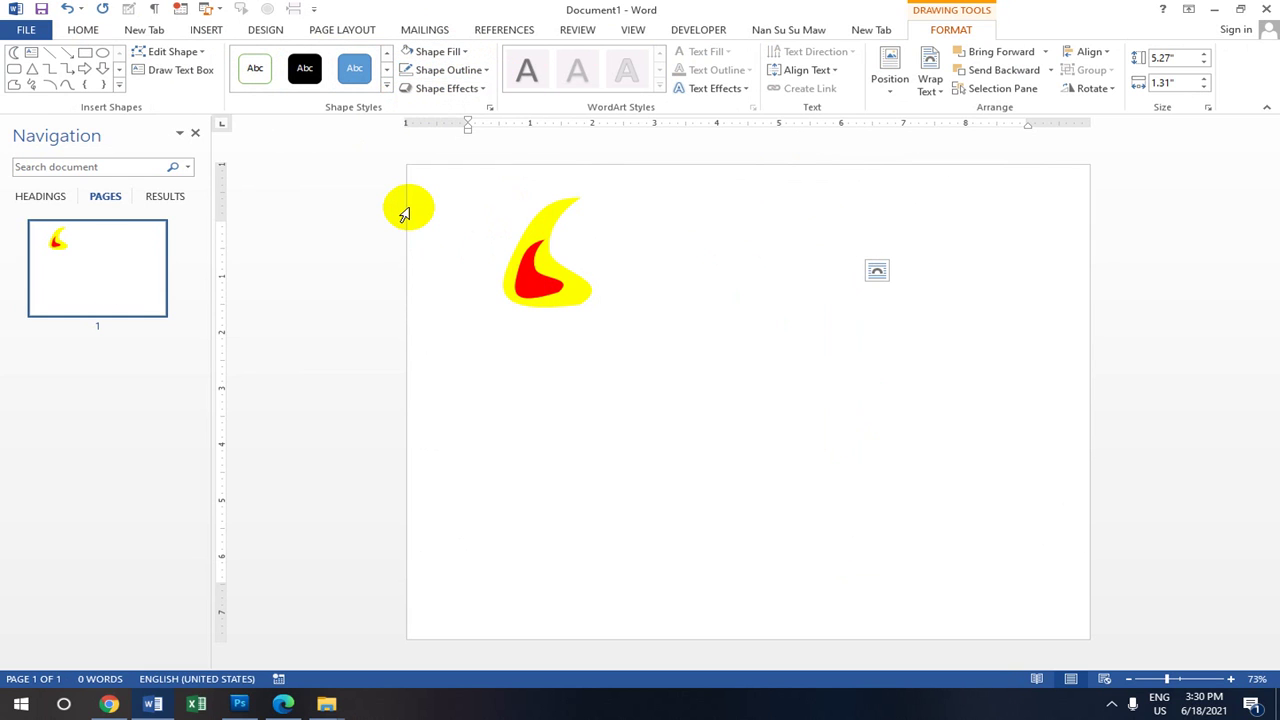
# Apply the second preset shape effect in the first row to the rectangle, giving it a bevelled candle look.
pyautogui.click(482, 89)
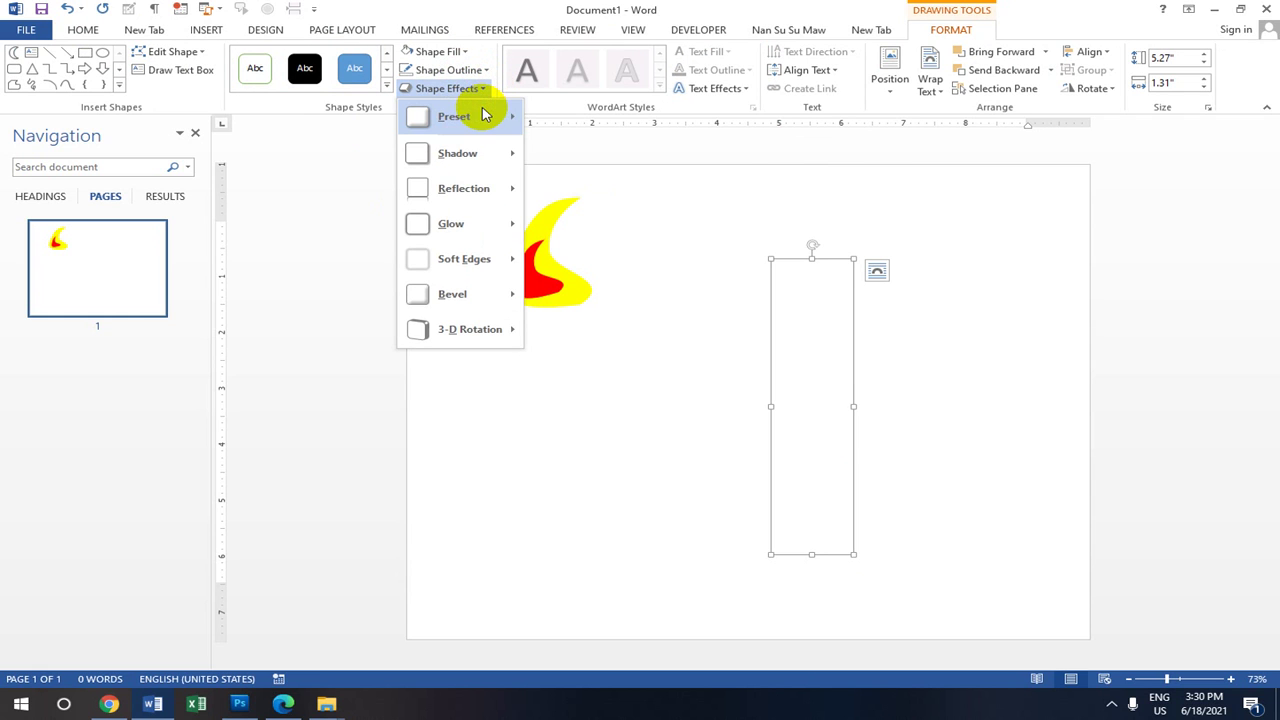
pyautogui.moveTo(488, 122)
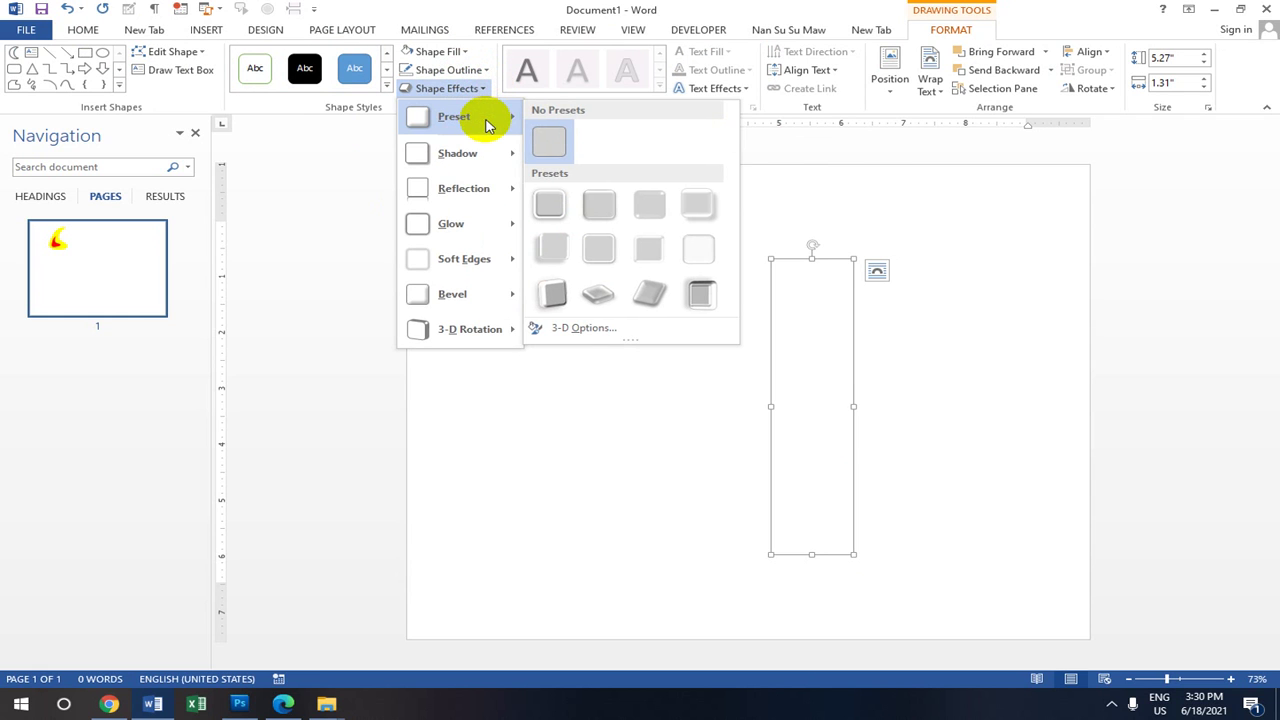
pyautogui.click(588, 210)
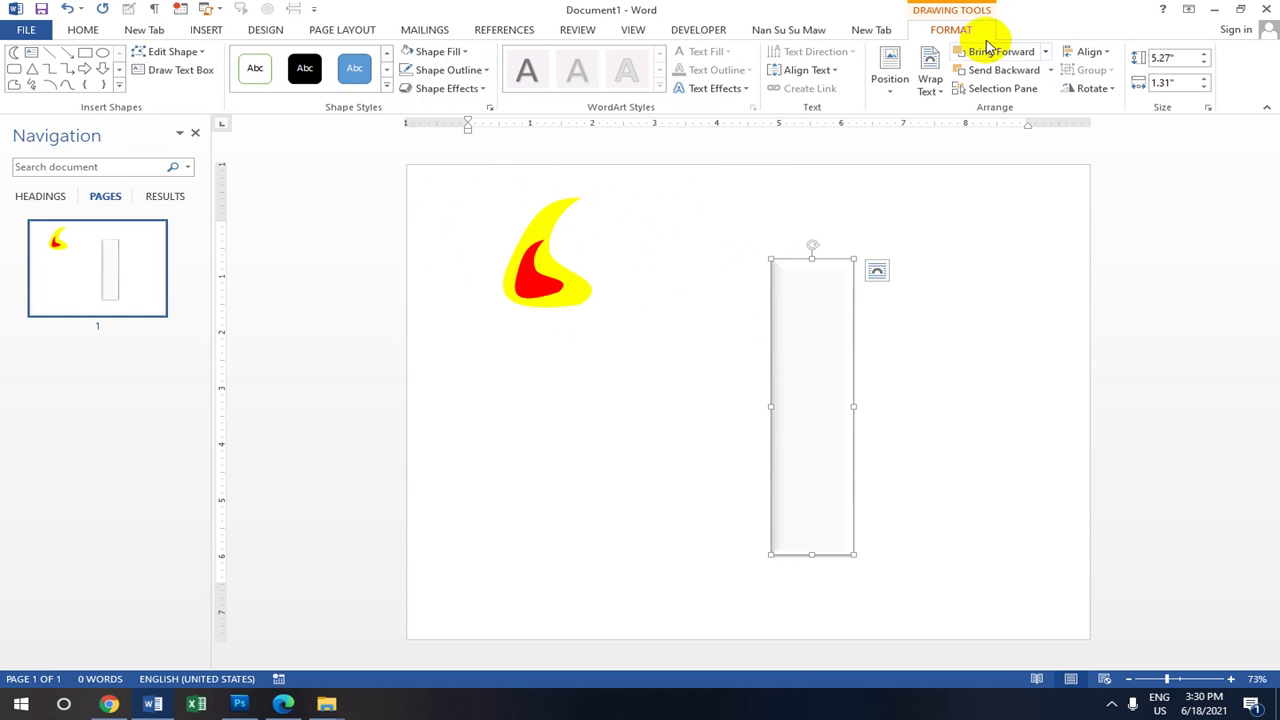
# Curve the candle body's top edge downward into a shallow dip by editing the points of the rectangle.
pyautogui.click(200, 53)
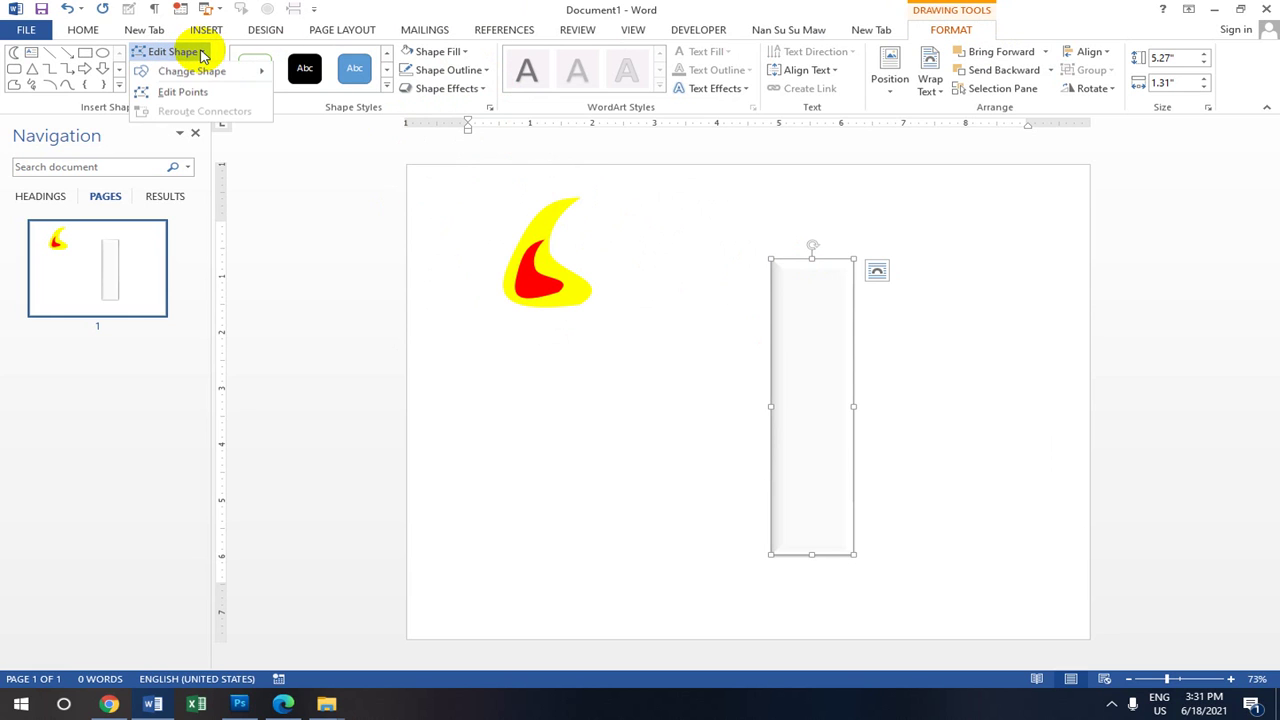
pyautogui.click(198, 94)
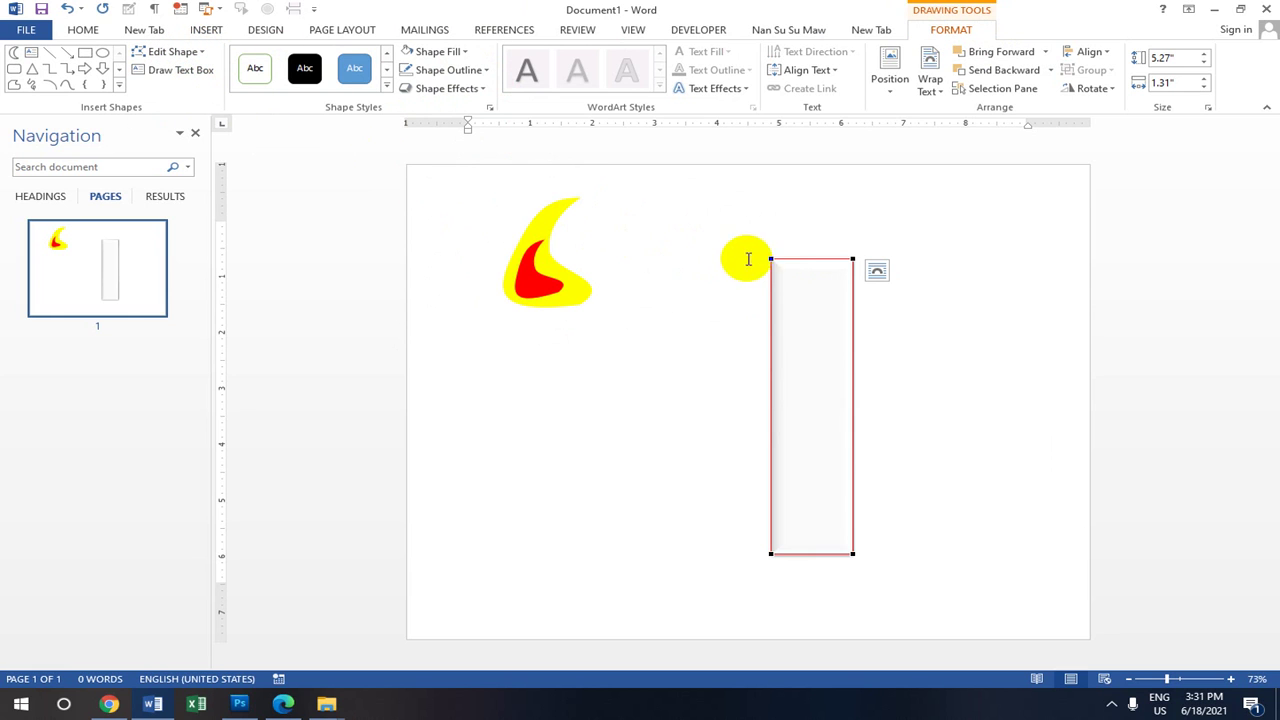
pyautogui.moveTo(773, 261); pyautogui.dragTo(797, 262)
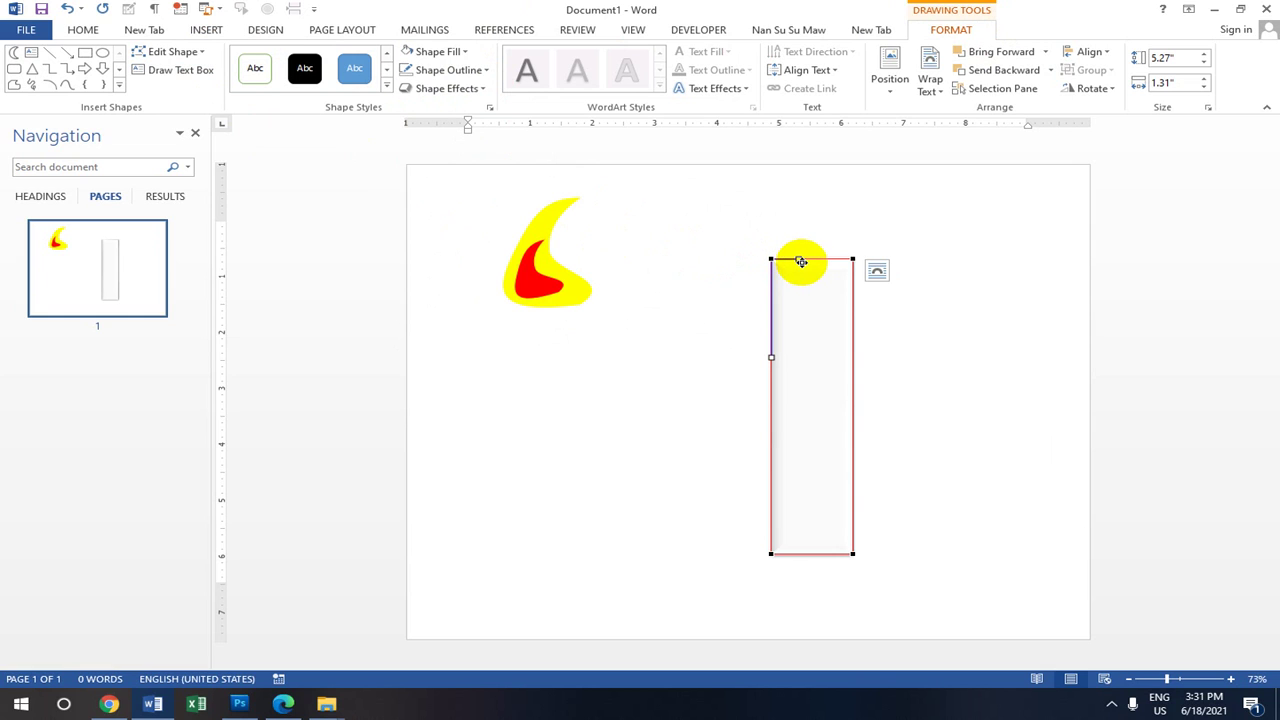
pyautogui.moveTo(801, 262); pyautogui.dragTo(809, 287)
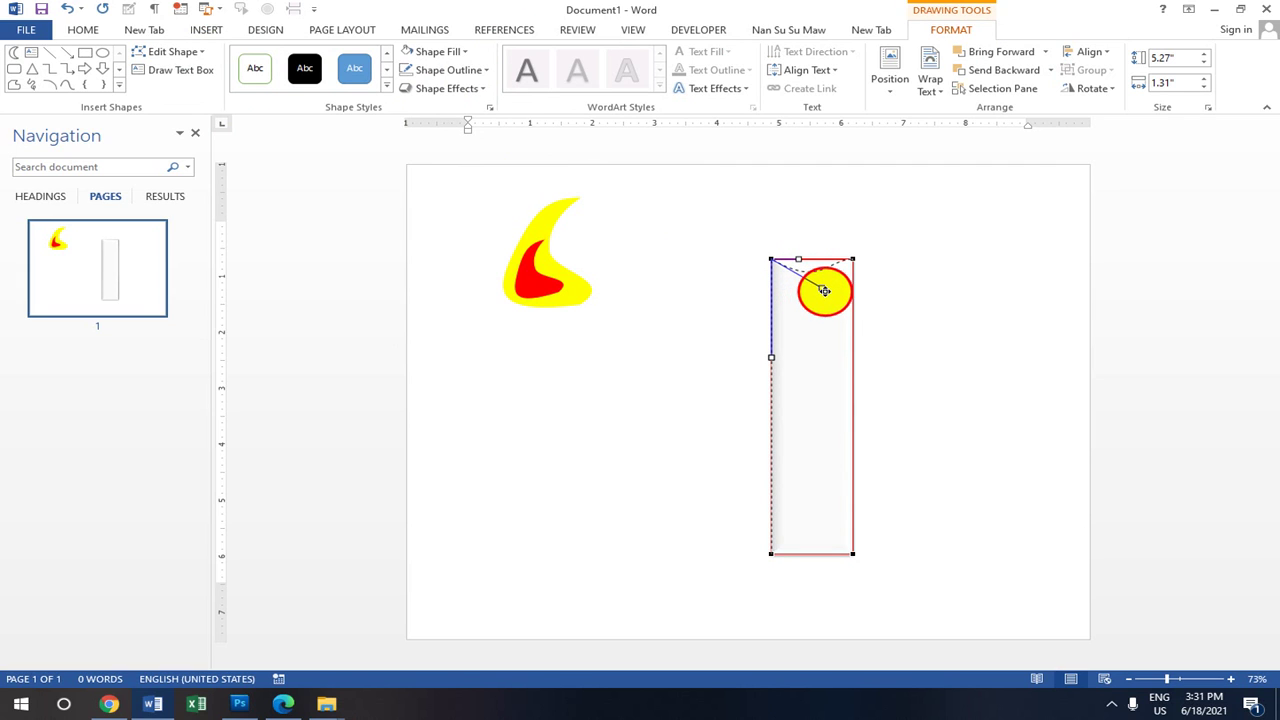
pyautogui.moveTo(817, 292); pyautogui.dragTo(814, 290)
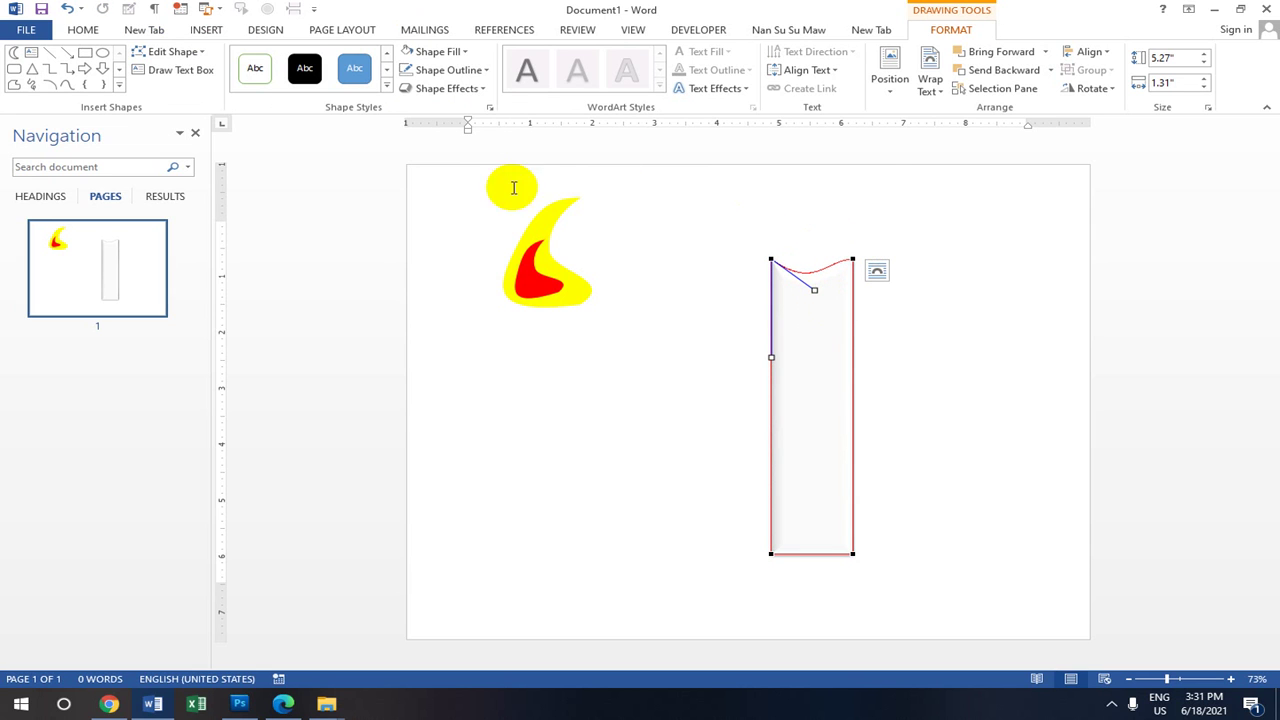
pyautogui.click(875, 157)
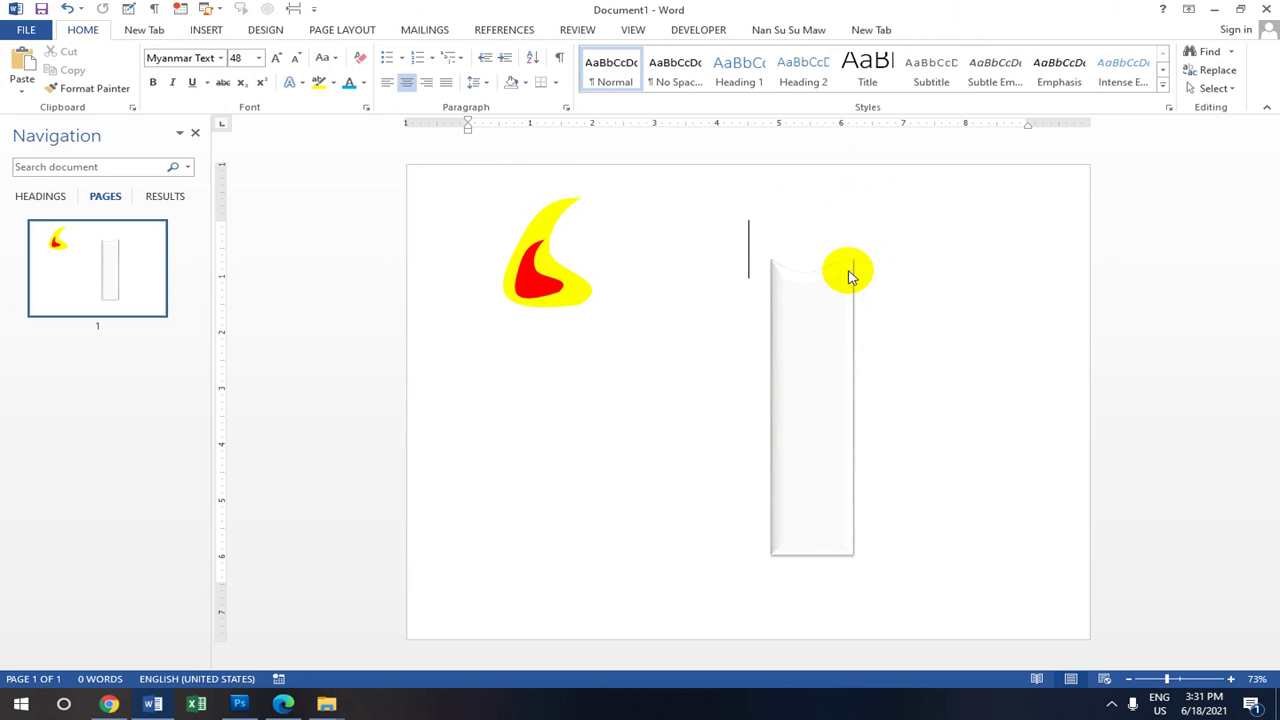
# Shrink the candle body to about 4.84" by 1.14" and shift it slightly lower on the page.
pyautogui.click(809, 300)
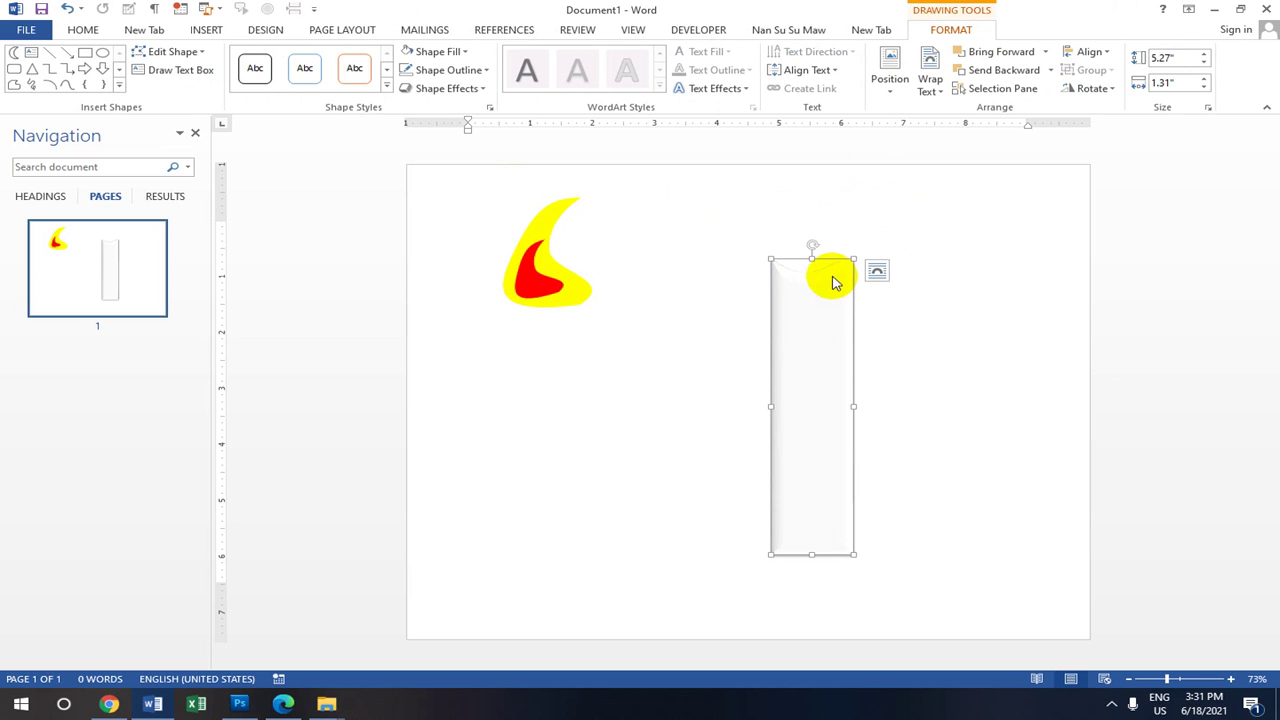
pyautogui.moveTo(853, 258); pyautogui.dragTo(842, 283)
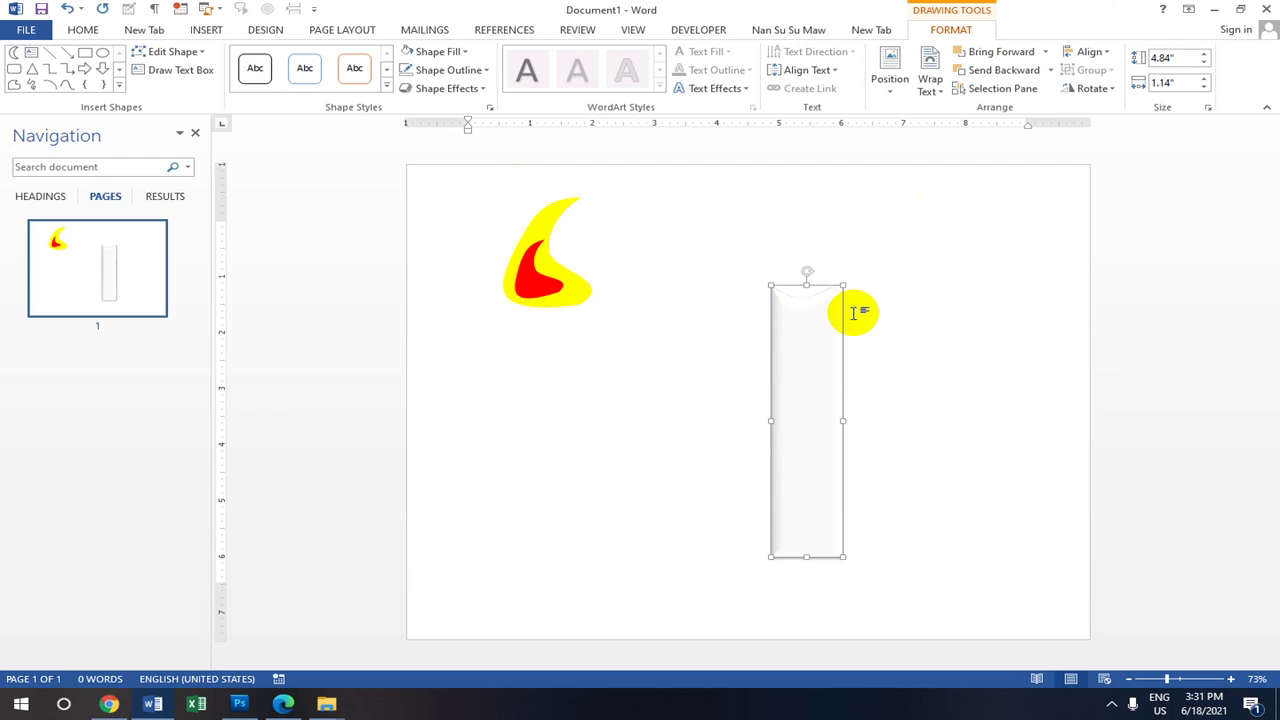
pyautogui.press('Down')
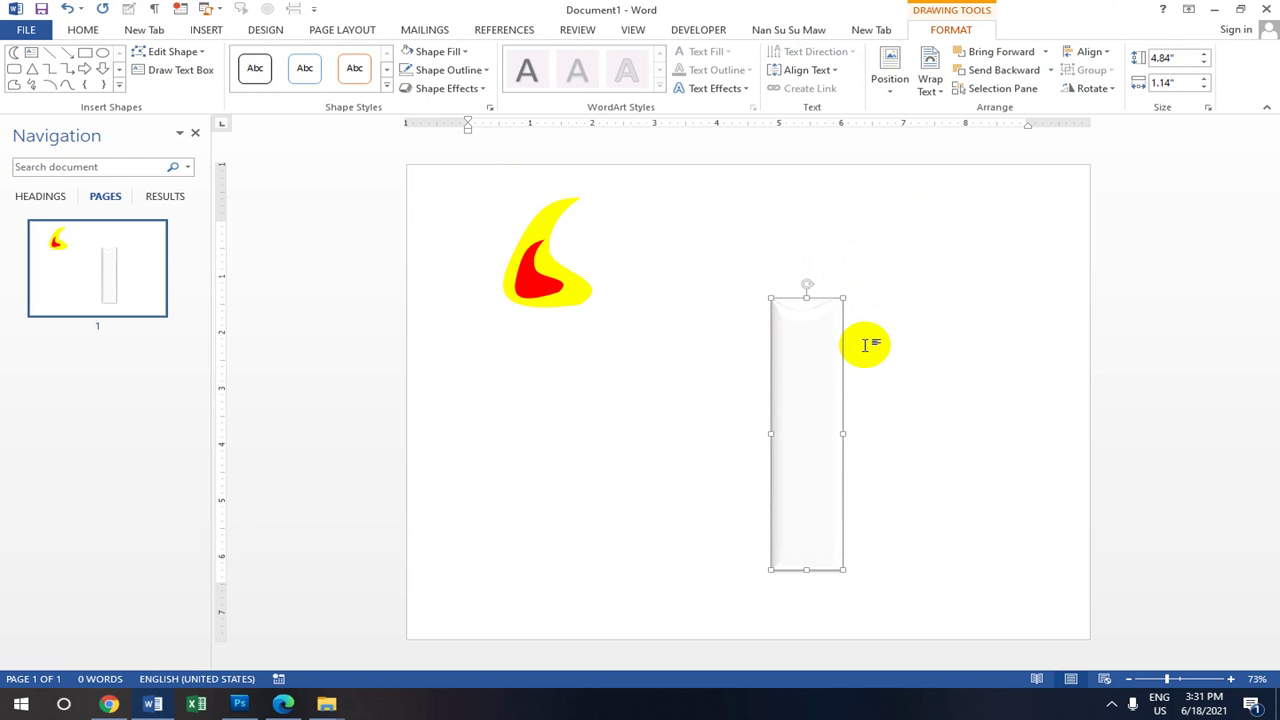
pyautogui.click(866, 350)
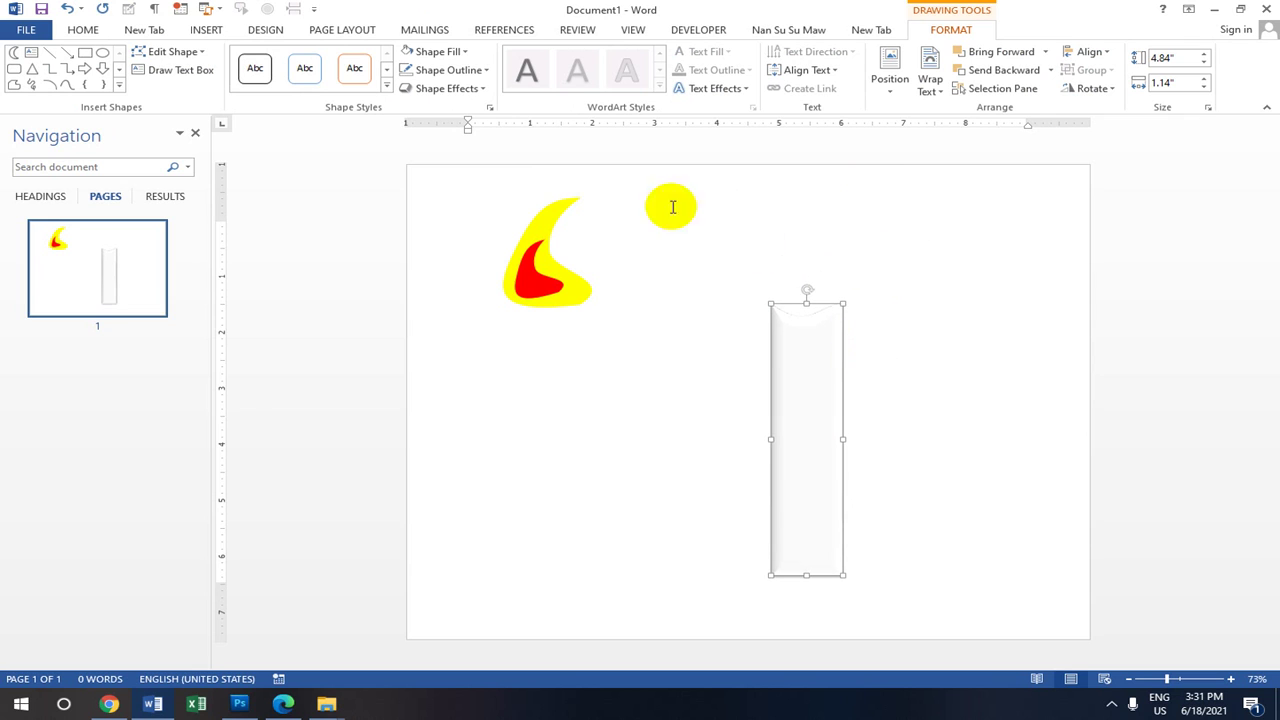
# Apply the yellow glow variation from the fourth row and fourth column to the grouped flame.
pyautogui.click(555, 272)
pyautogui.moveTo(578, 250); pyautogui.dragTo(503, 199)
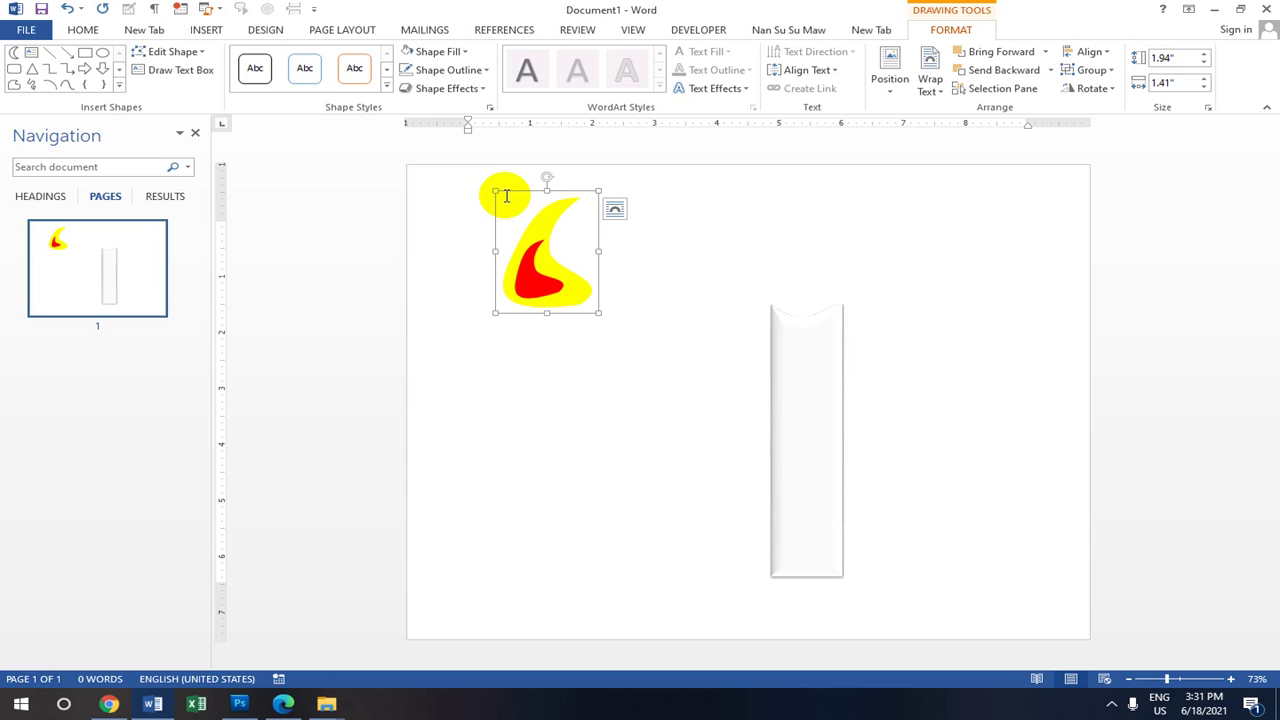
pyautogui.click(614, 208)
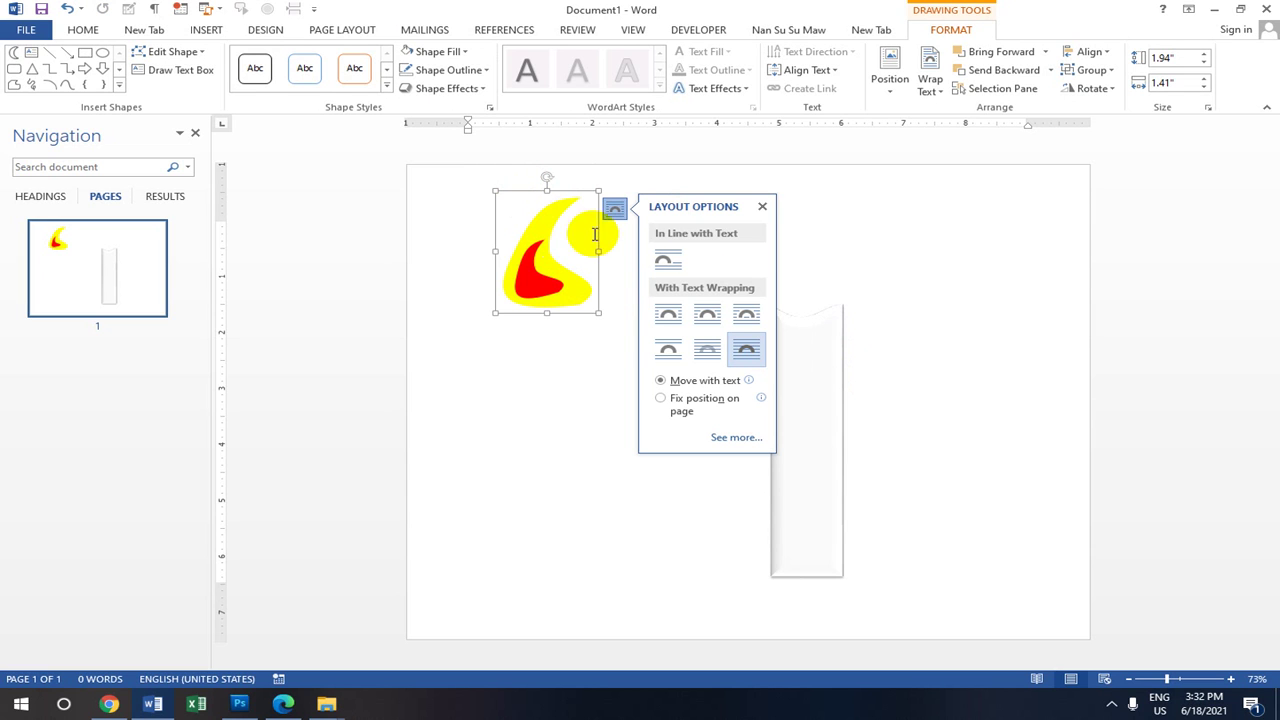
pyautogui.click(759, 205)
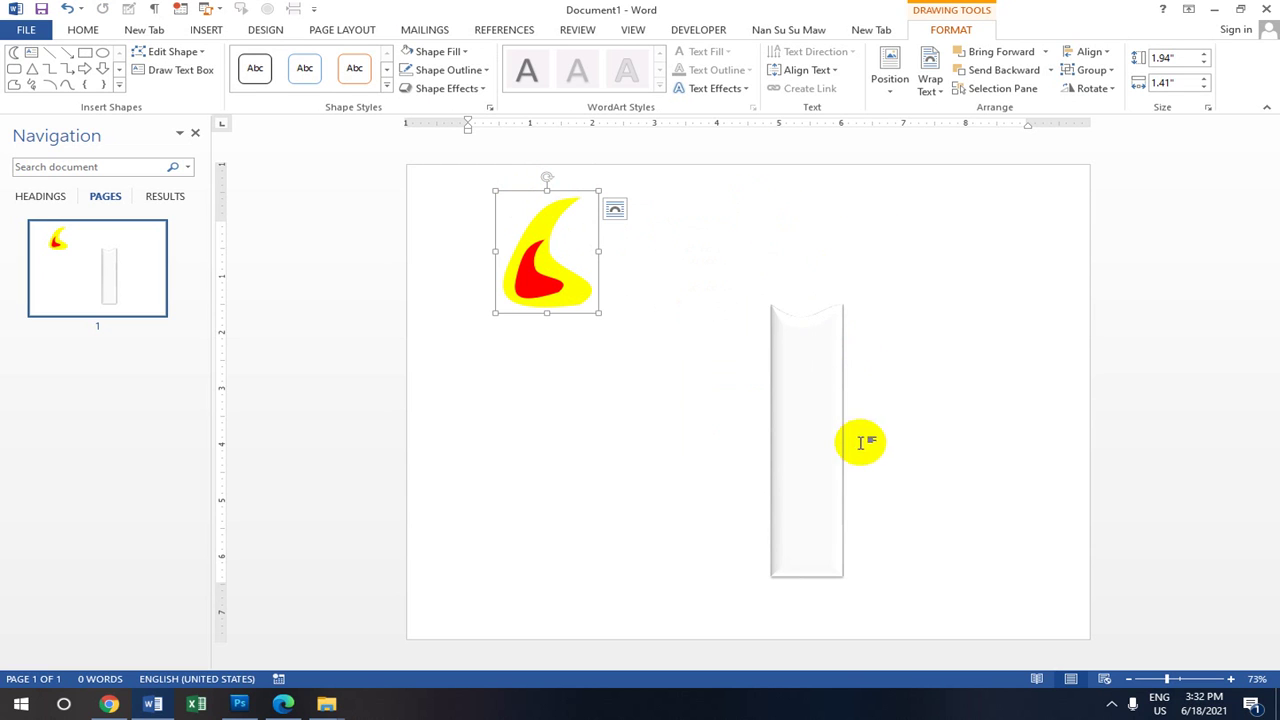
pyautogui.click(484, 90)
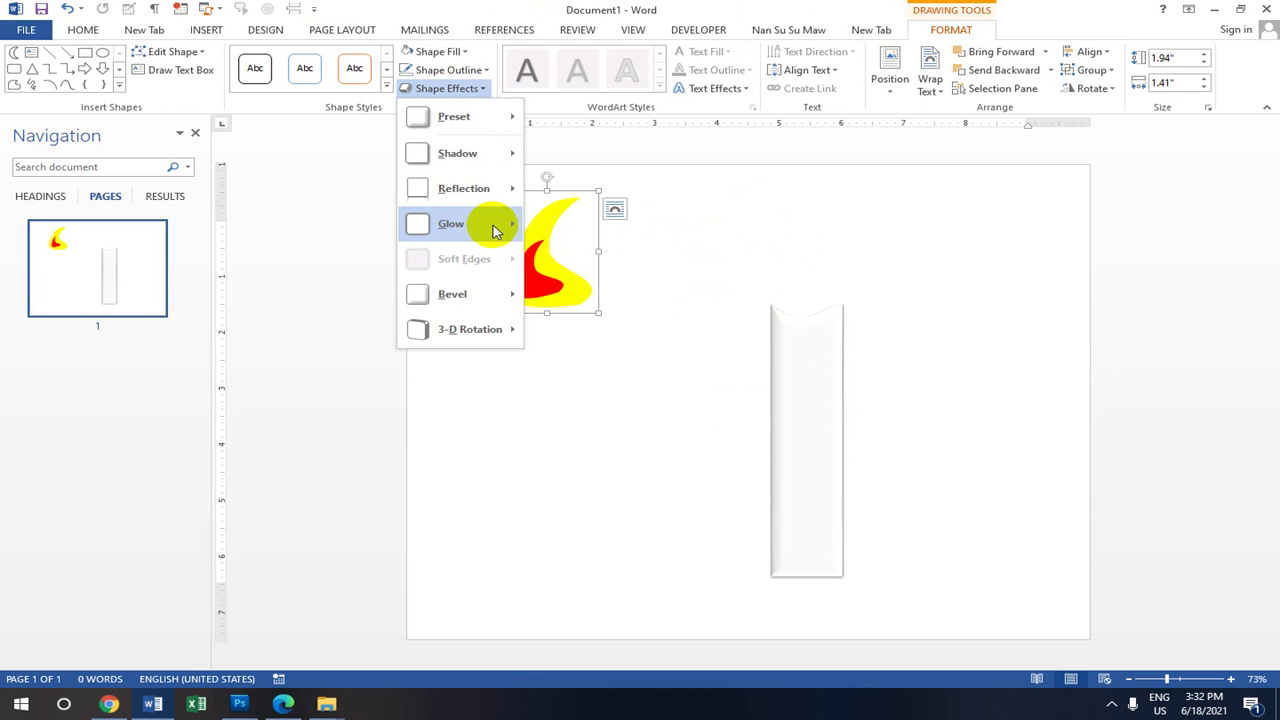
pyautogui.moveTo(511, 228)
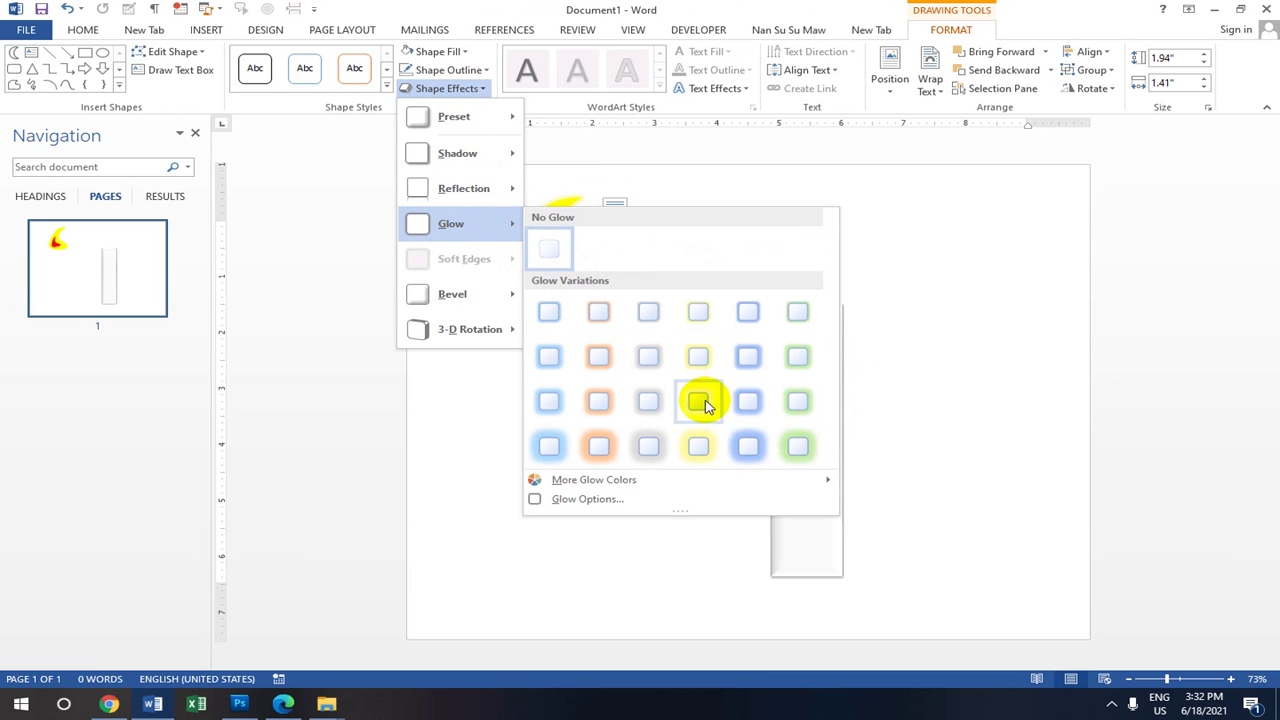
pyautogui.click(697, 444)
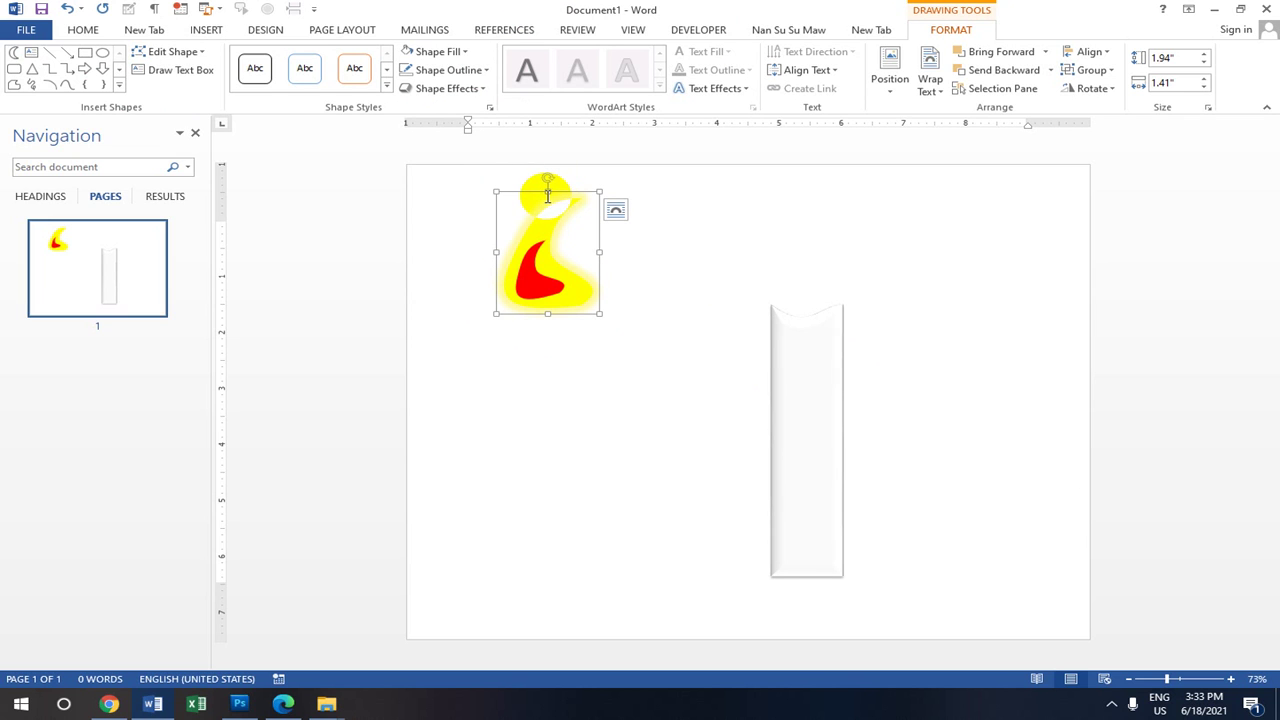
# Move the flame above the candle body and resize it to 1.6" high by 1" wide.
pyautogui.moveTo(501, 192); pyautogui.dragTo(758, 192)
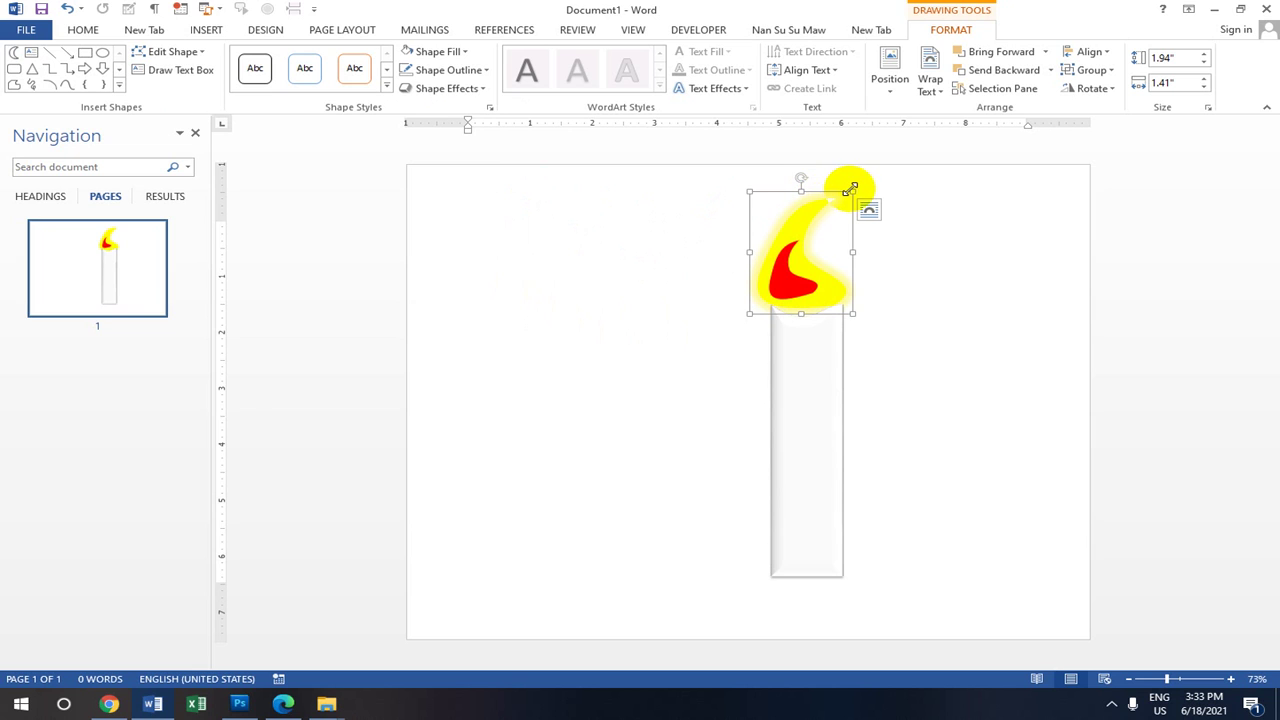
pyautogui.moveTo(852, 188)
pyautogui.mouseDown()
pyautogui.moveTo(831, 194)
pyautogui.moveTo(850, 187)
pyautogui.mouseUp()
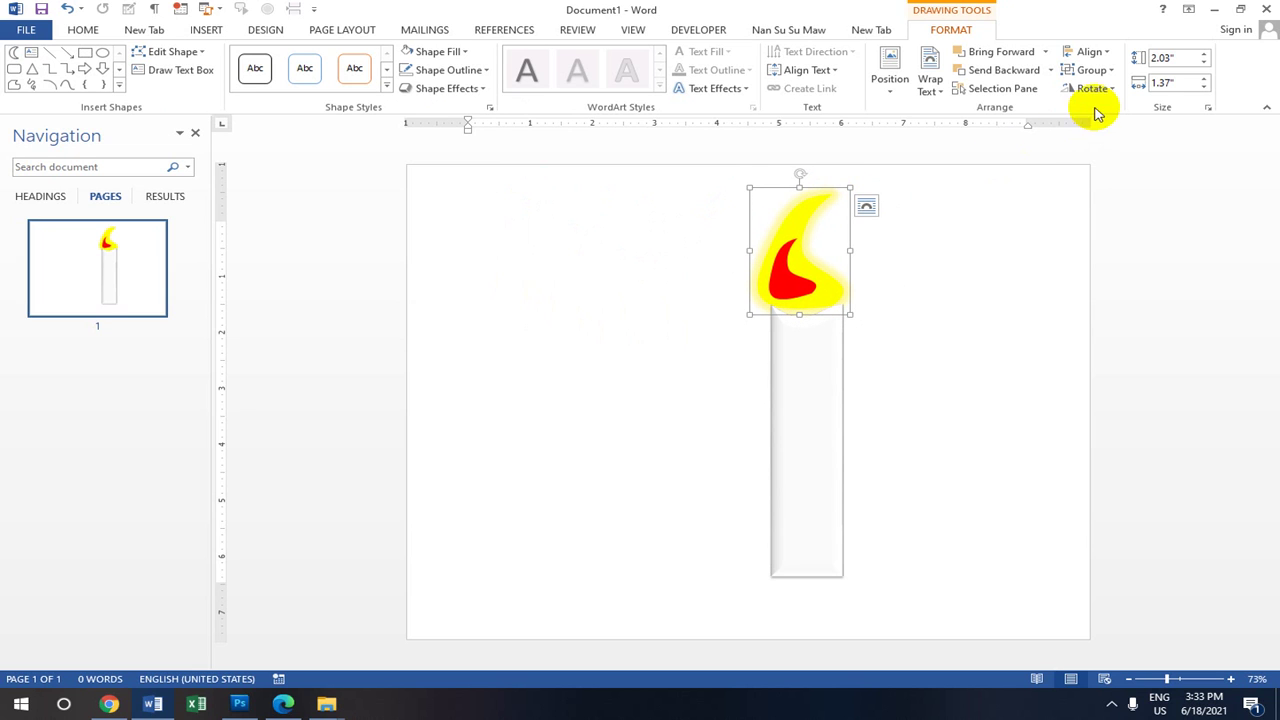
pyautogui.click(1205, 64)
pyautogui.click(1205, 64)
pyautogui.click(1205, 64)
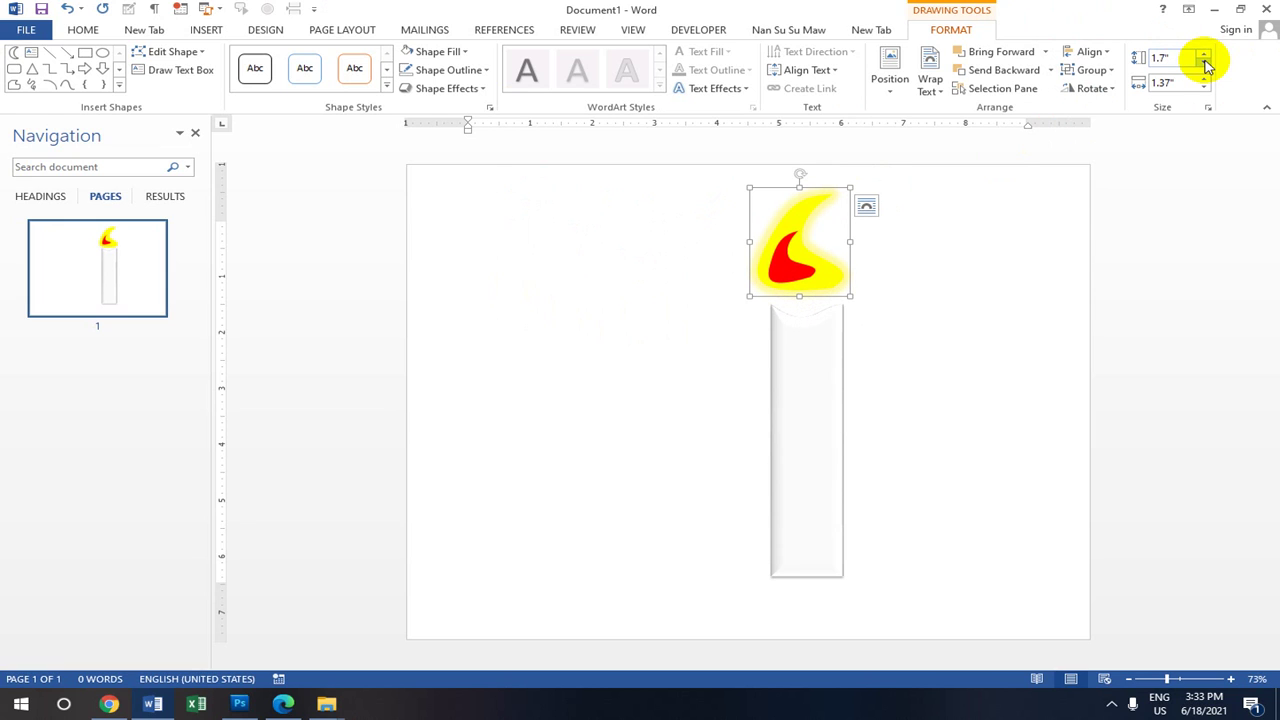
pyautogui.click(1205, 88)
pyautogui.click(1205, 88)
pyautogui.click(1205, 88)
pyautogui.click(1205, 88)
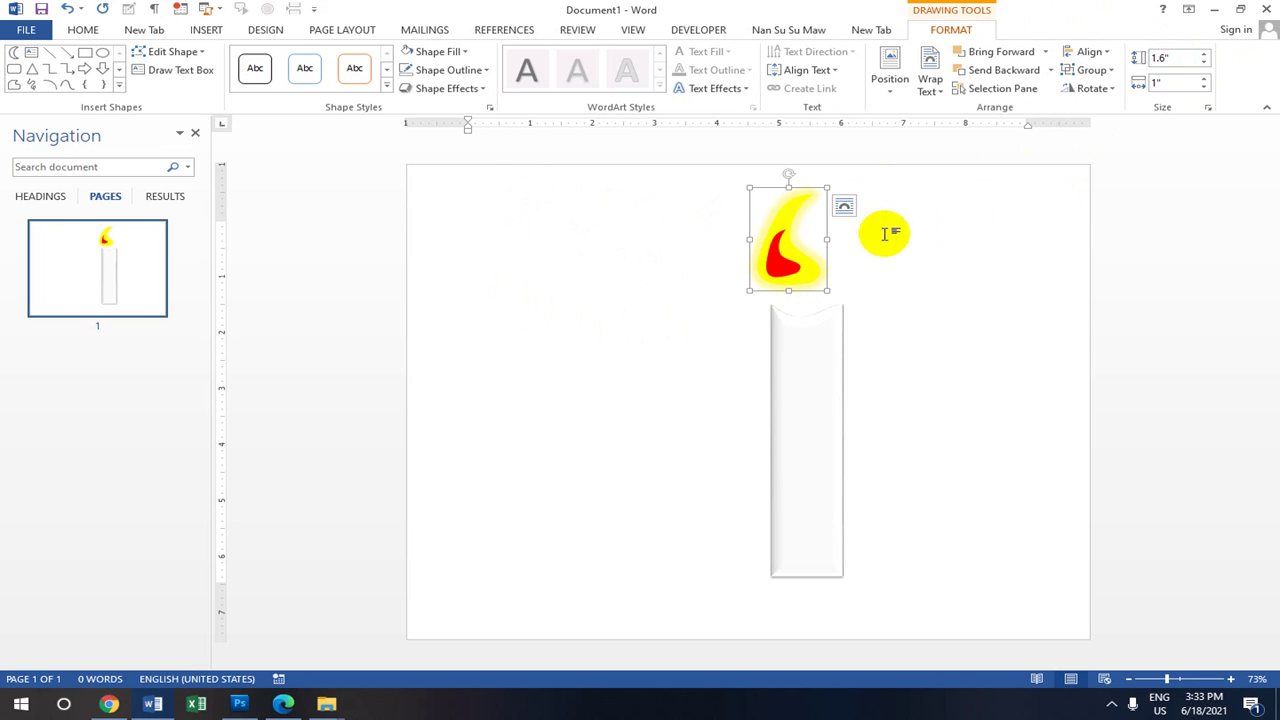
# Seat the flame on the candle body's dipped top edge and tilt it slightly clockwise.
pyautogui.moveTo(822, 191); pyautogui.dragTo(831, 217)
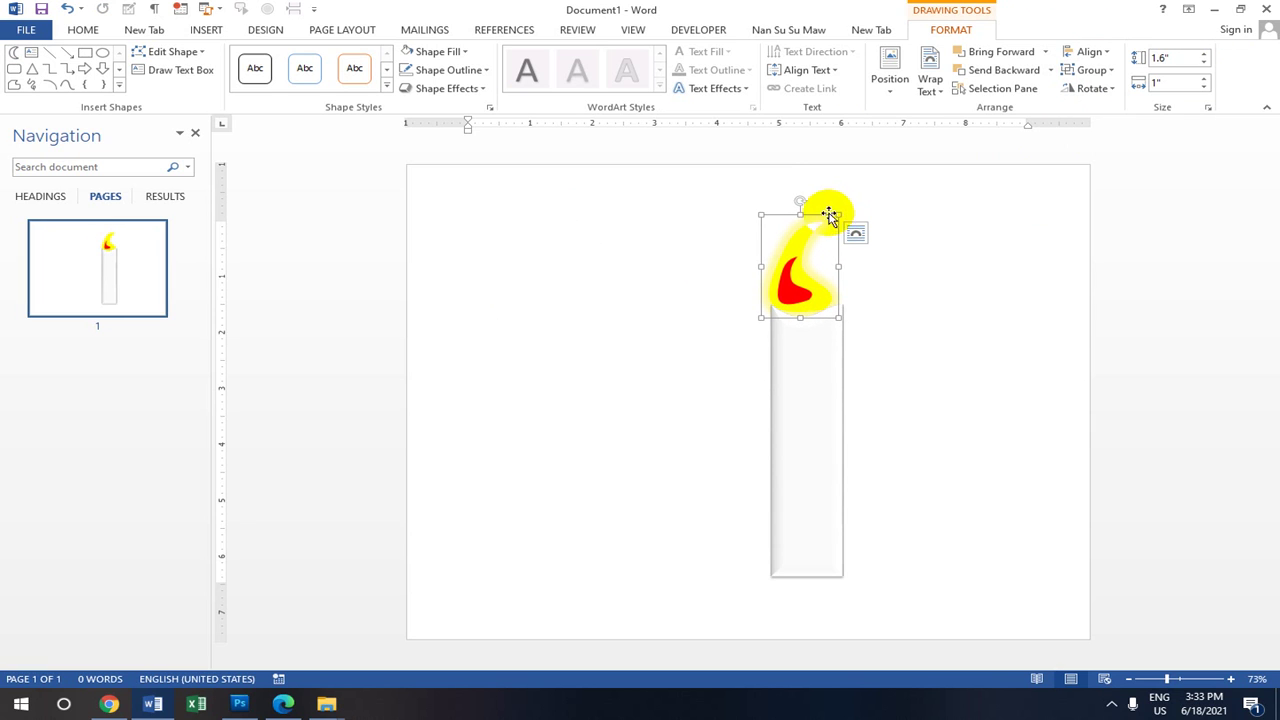
pyautogui.moveTo(800, 204); pyautogui.dragTo(838, 218)
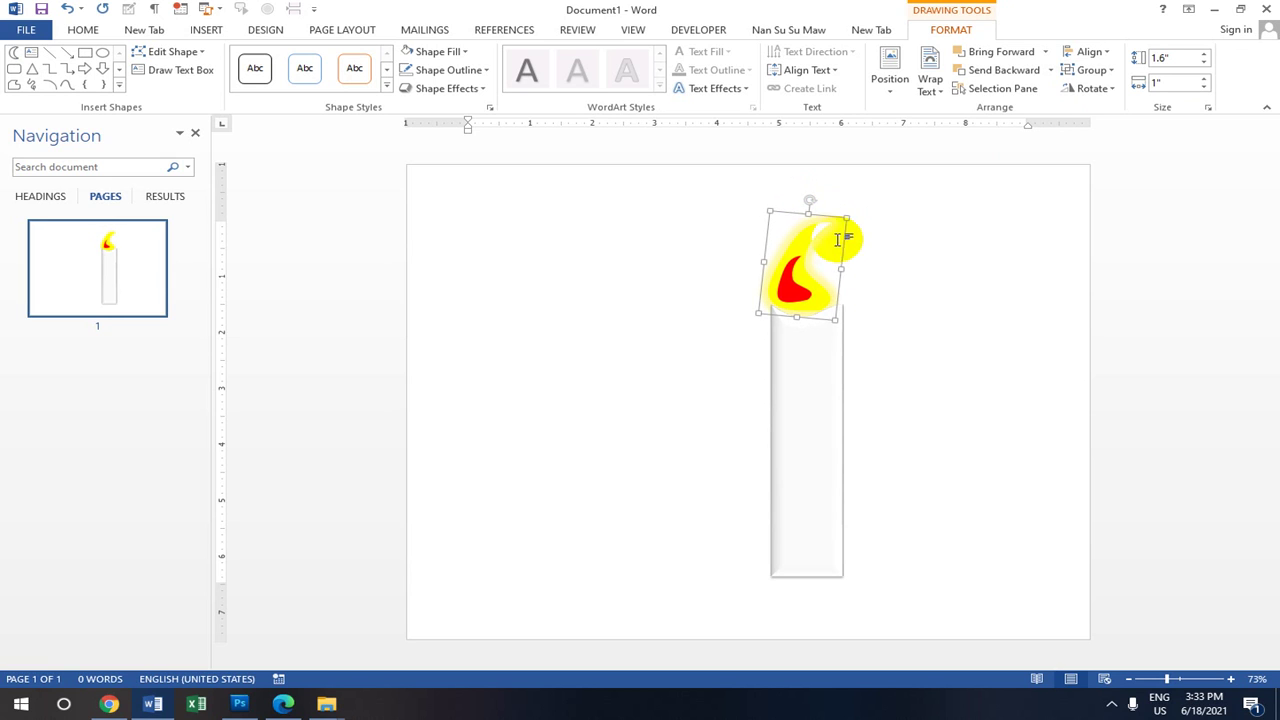
pyautogui.click(815, 556)
pyautogui.press('Escape')
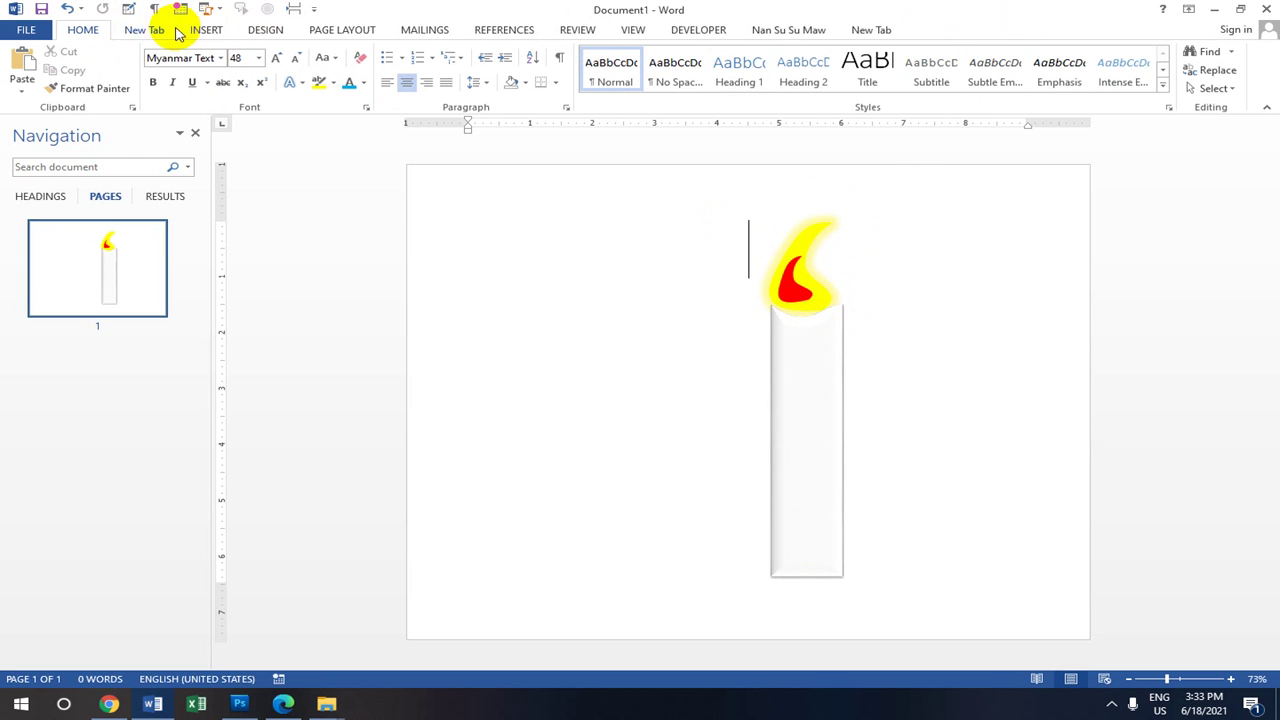
# Insert WordArt reading "Candle Logo Design" in the second style of the second row.
pyautogui.click(206, 29)
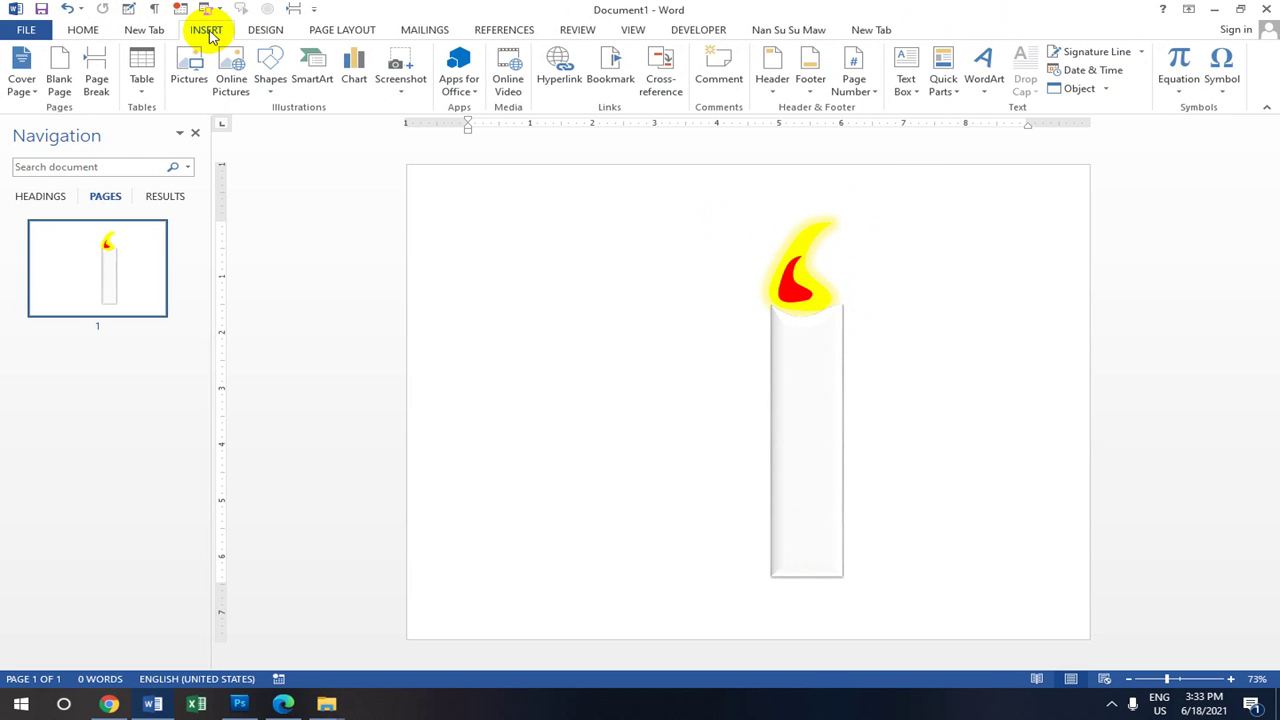
pyautogui.click(985, 88)
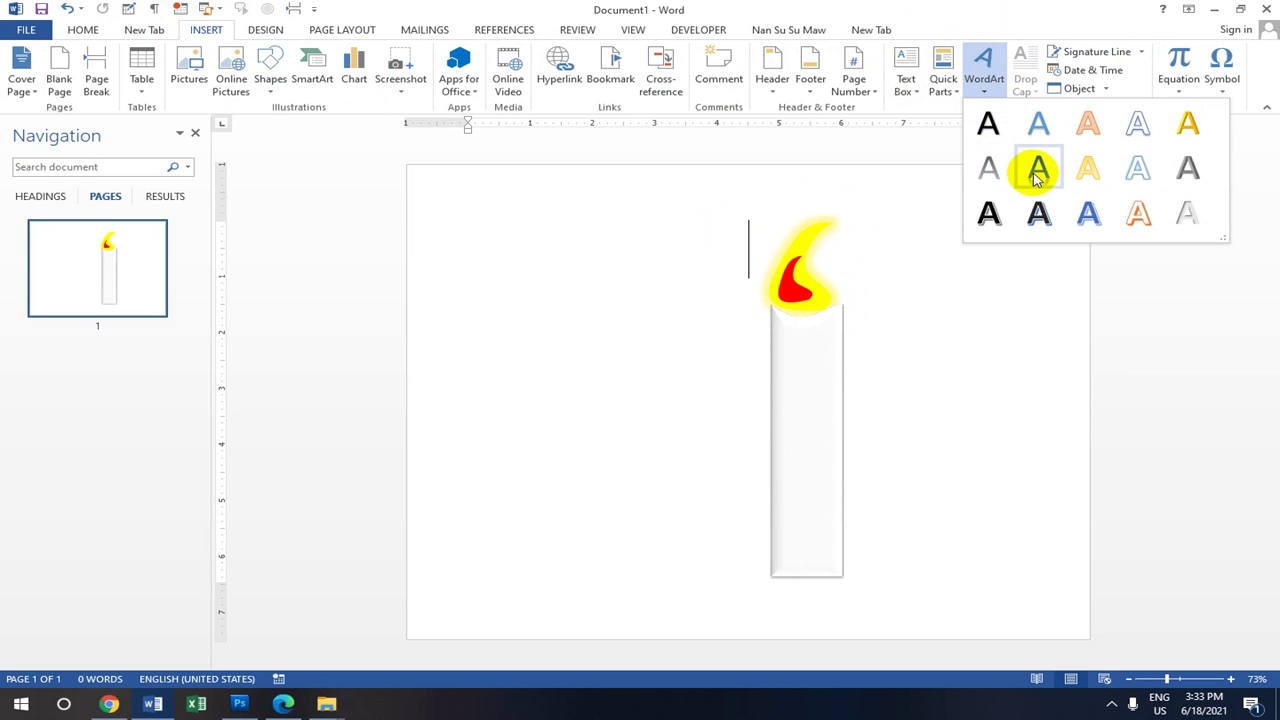
pyautogui.click(1036, 170)
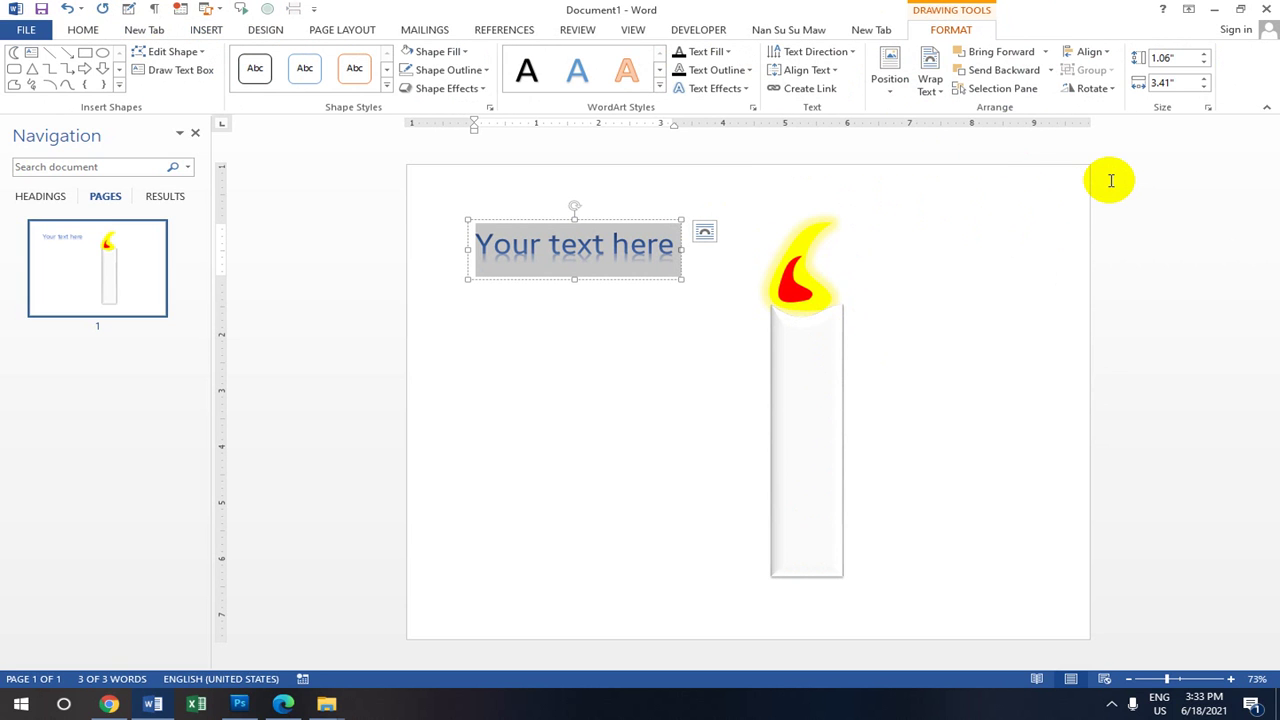
pyautogui.write('C')
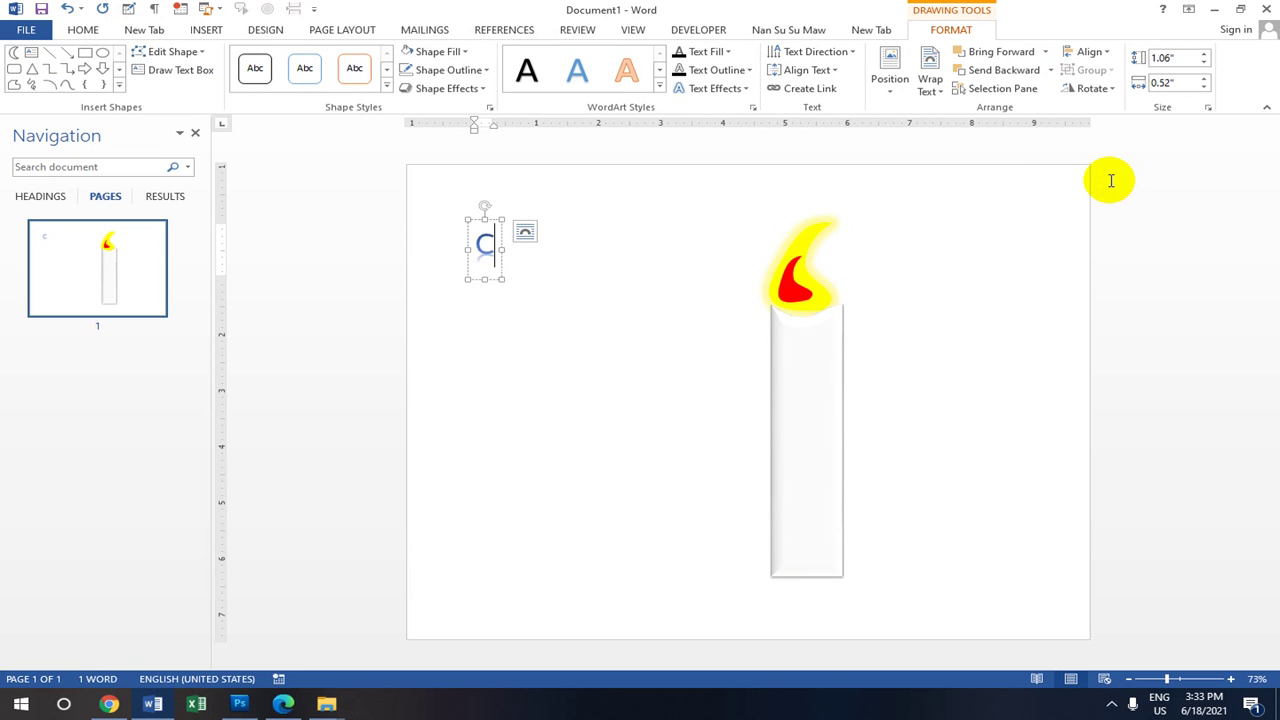
pyautogui.write('an')
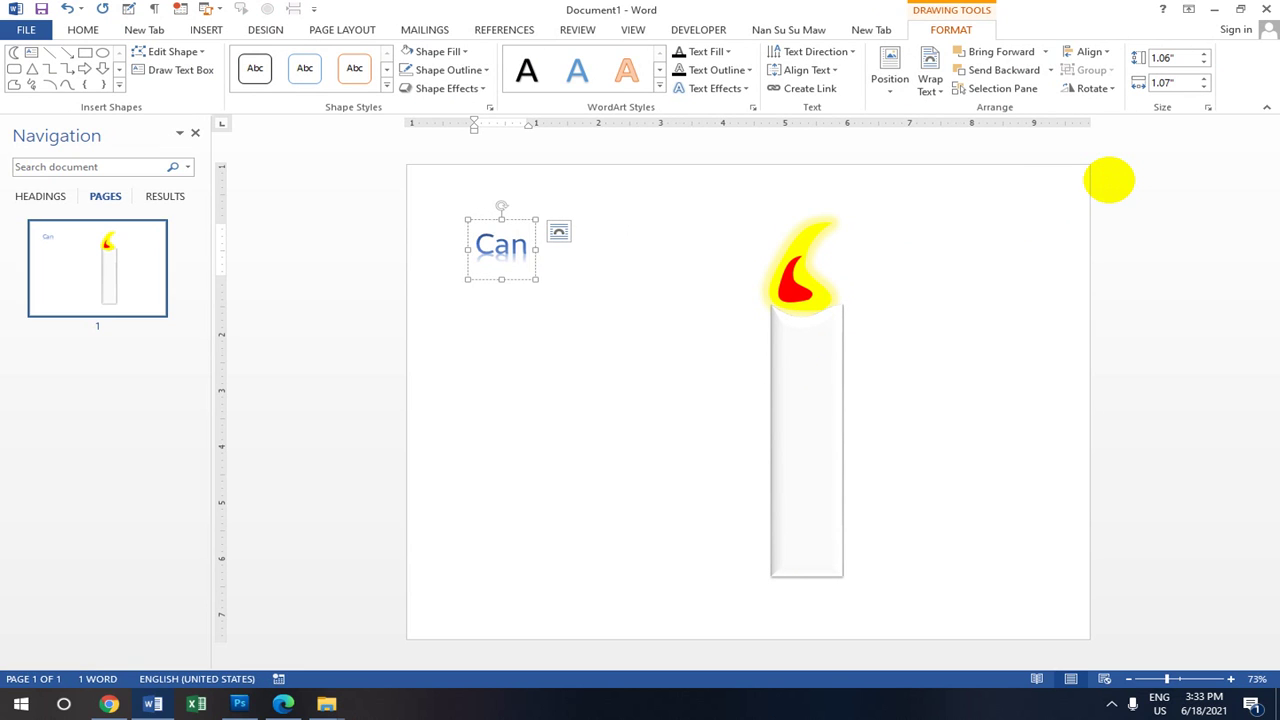
pyautogui.write('dle')
pyautogui.write('Logo')
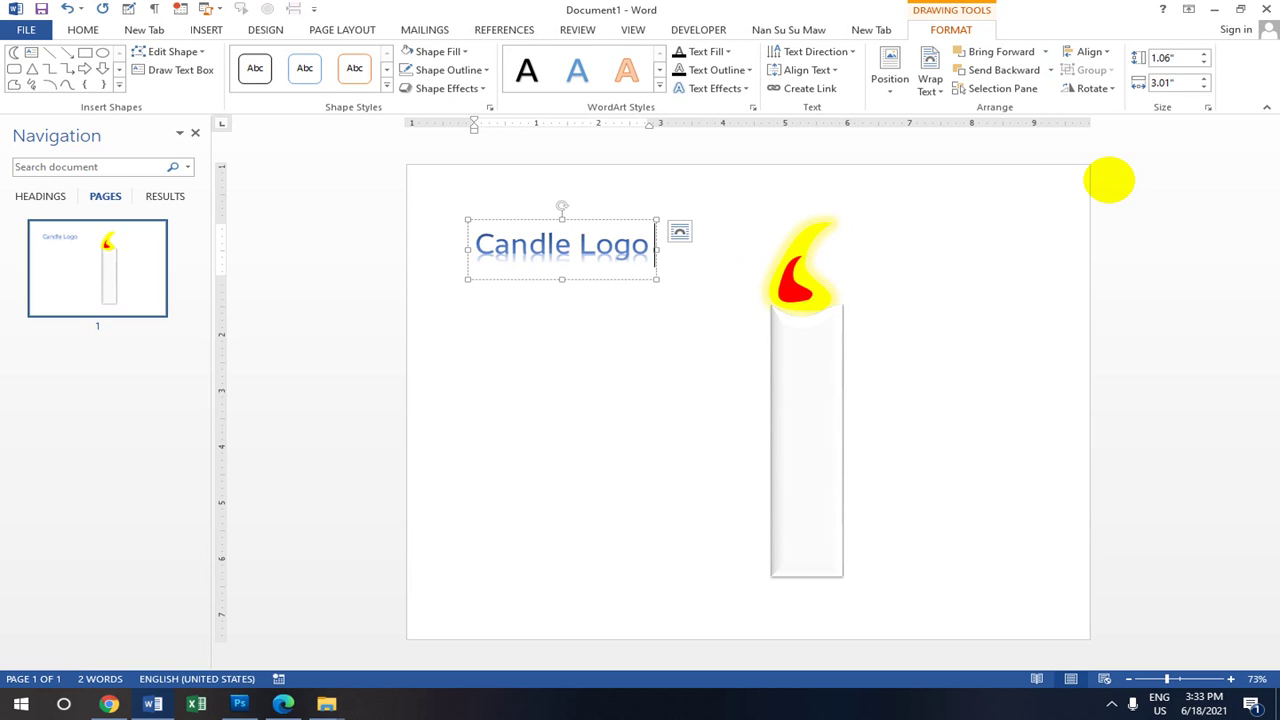
pyautogui.write(' Design')
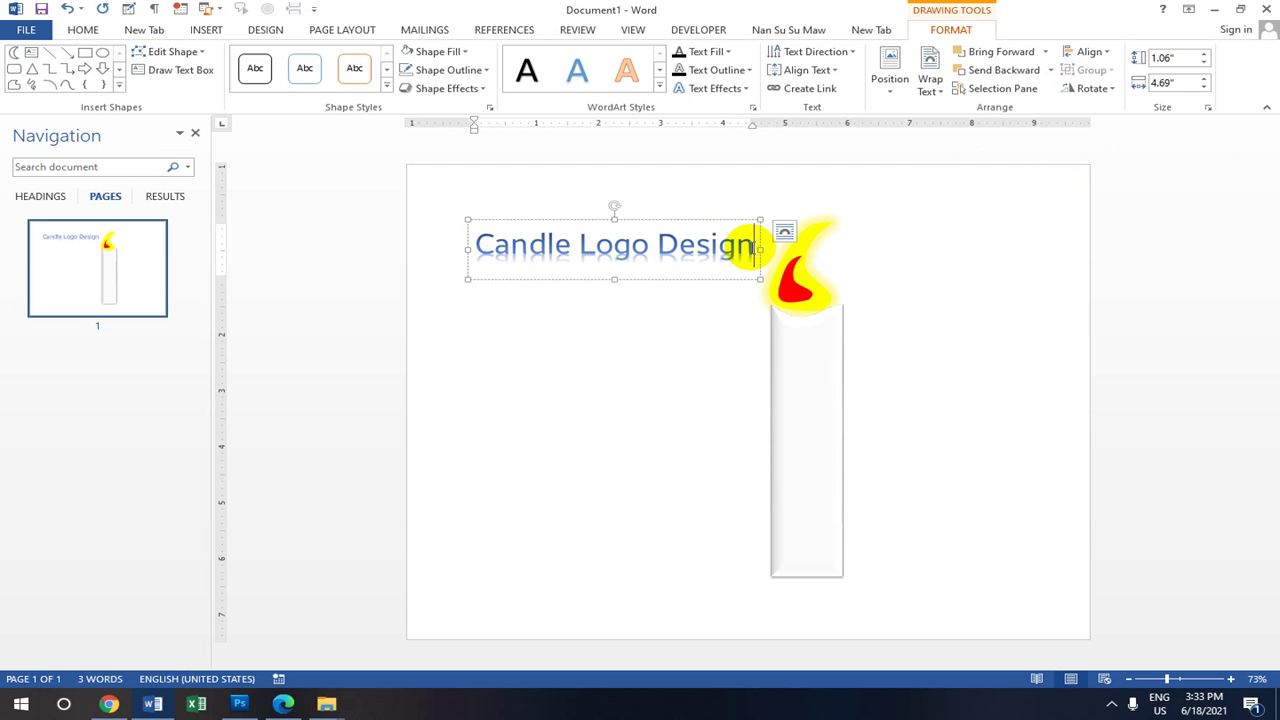
# Recolour the whole "Candle Logo Design" WordArt text in the standard light blue.
pyautogui.moveTo(754, 248); pyautogui.dragTo(478, 245)
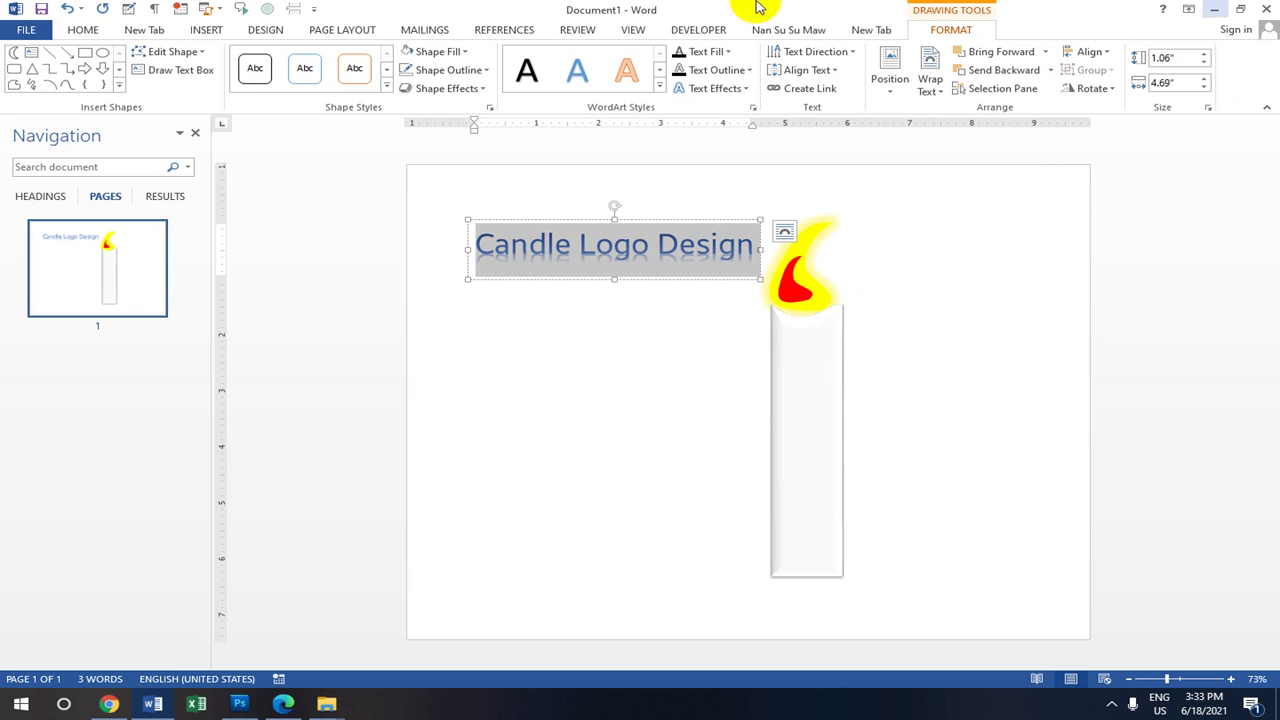
pyautogui.moveTo(745, 245); pyautogui.dragTo(486, 245)
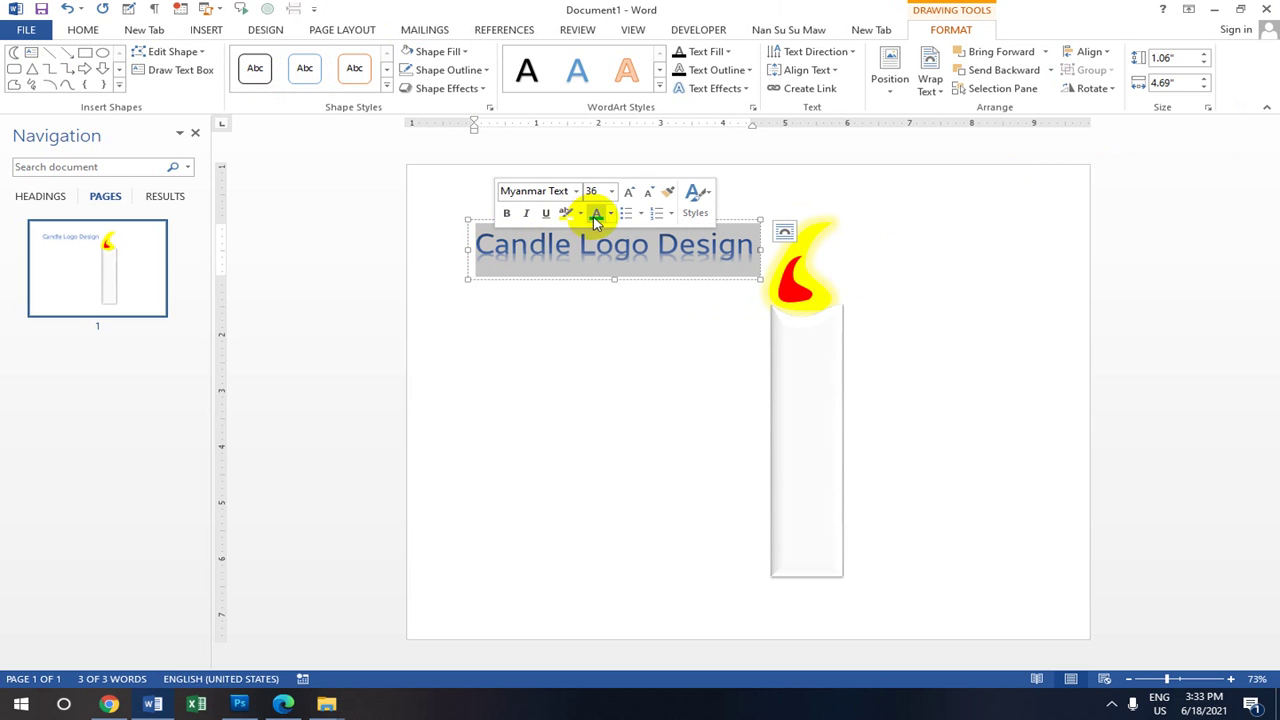
pyautogui.click(612, 214)
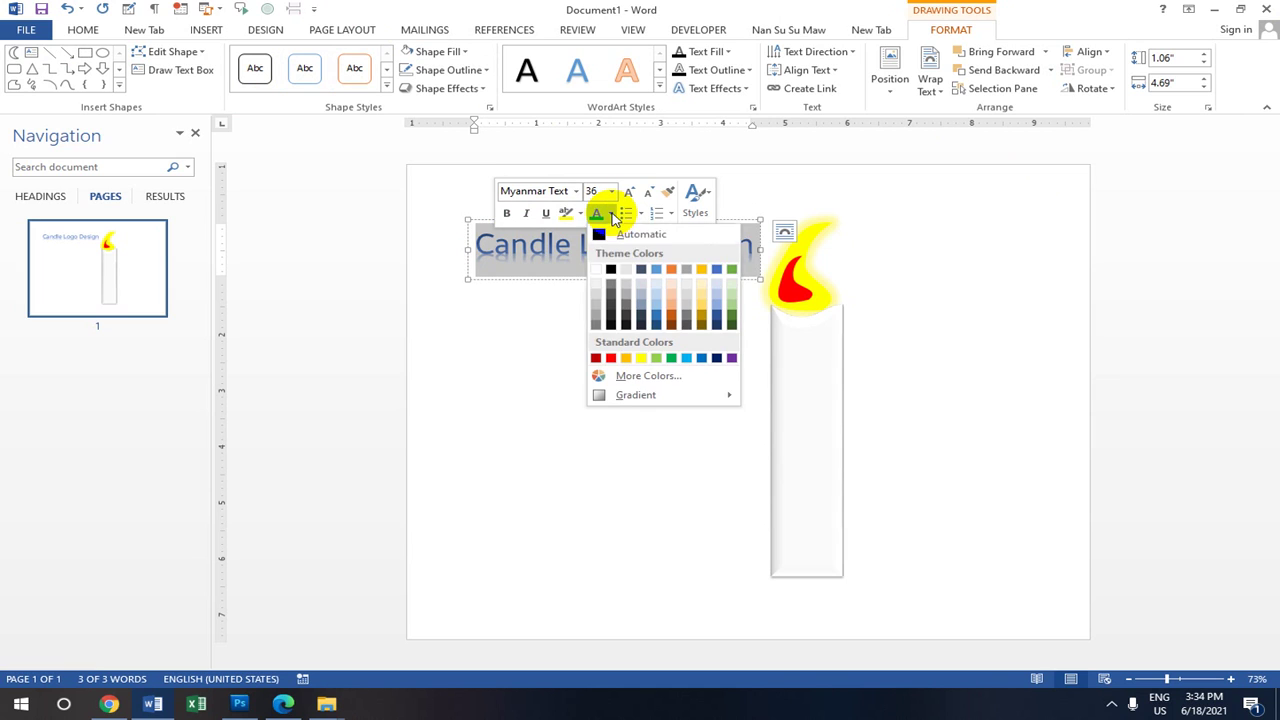
pyautogui.click(685, 363)
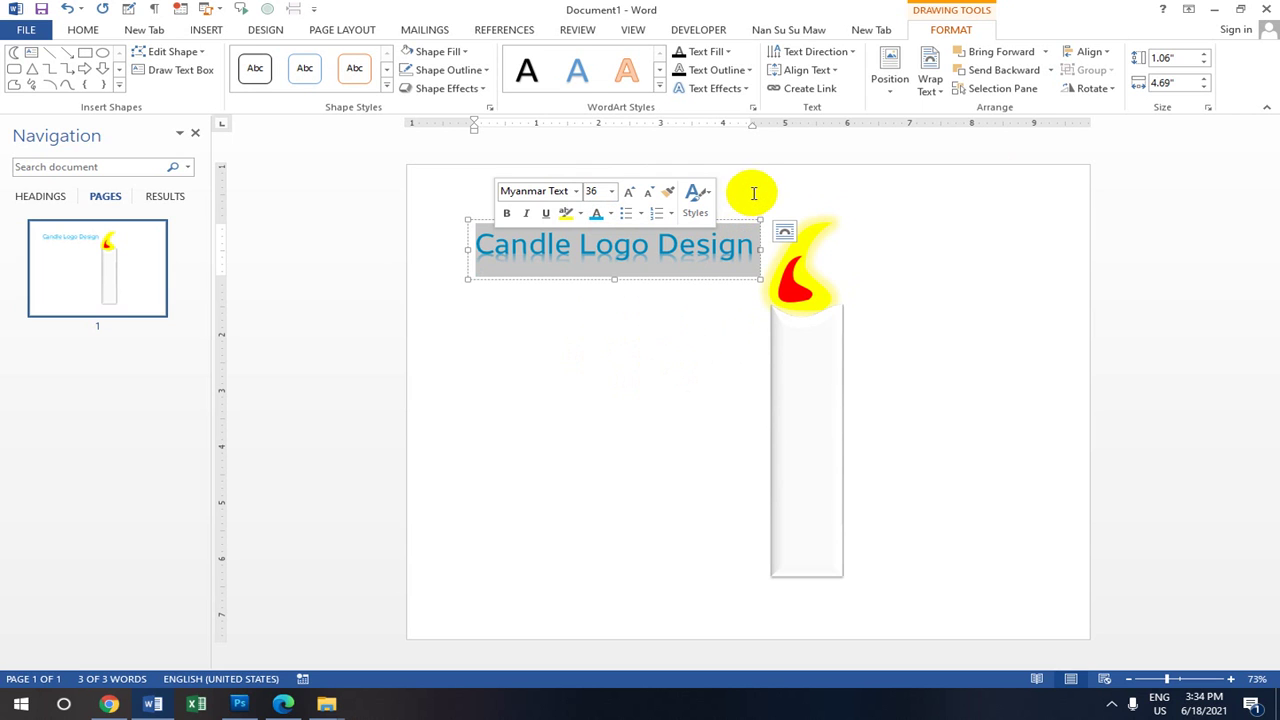
pyautogui.click(751, 245)
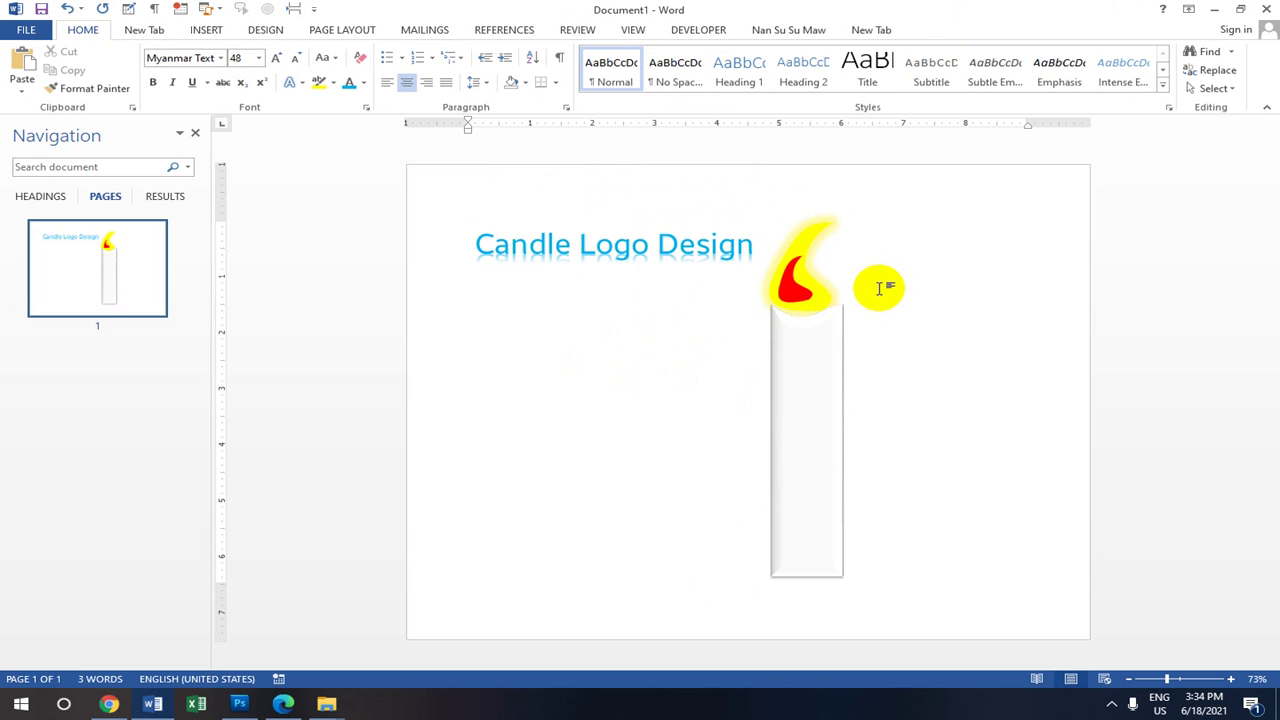
# Group the flame and the candle body into one object.
pyautogui.click(797, 288)
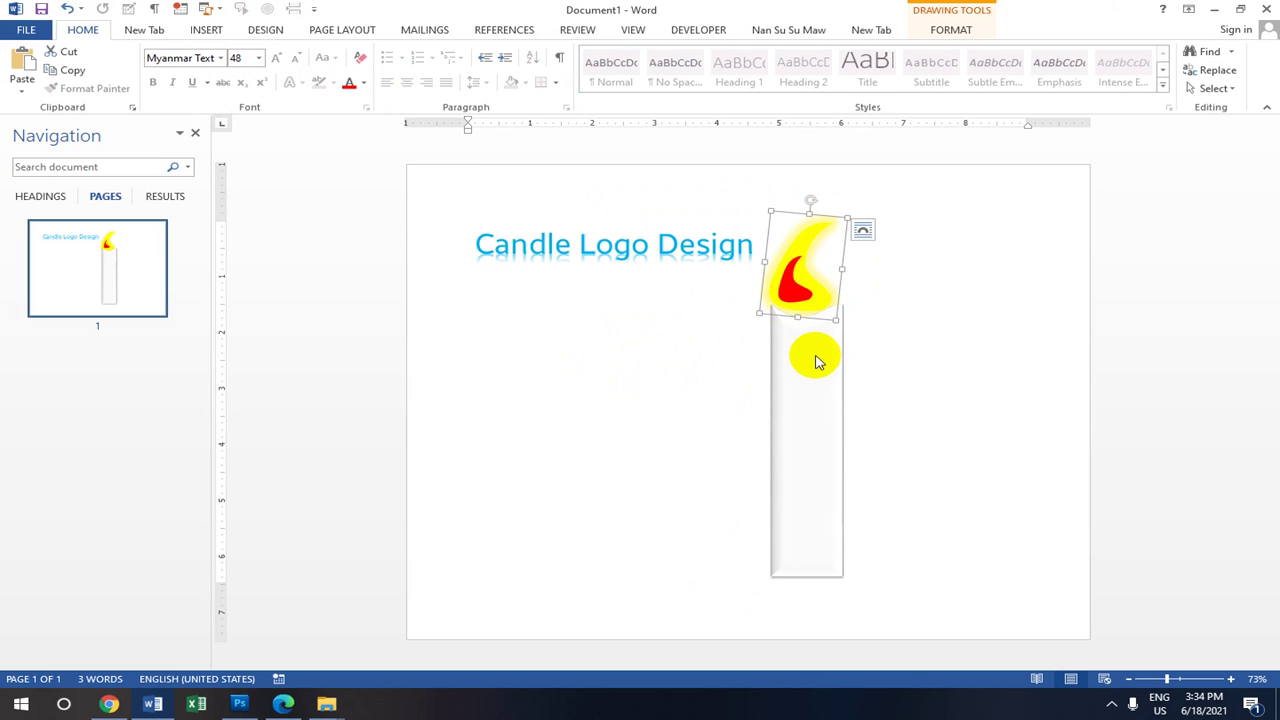
pyautogui.keyDown('shift'); pyautogui.click(811, 365); pyautogui.keyUp('shift')
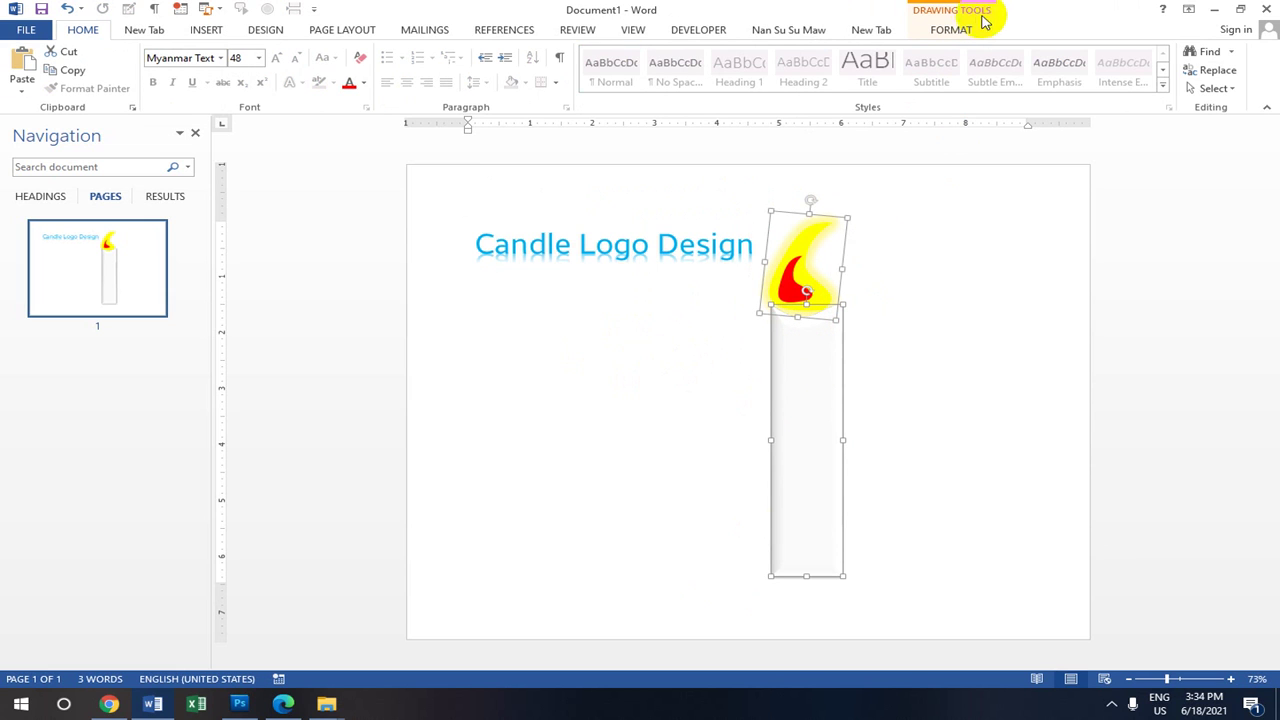
pyautogui.click(951, 30)
pyautogui.click(1094, 70)
pyautogui.click(1100, 90)
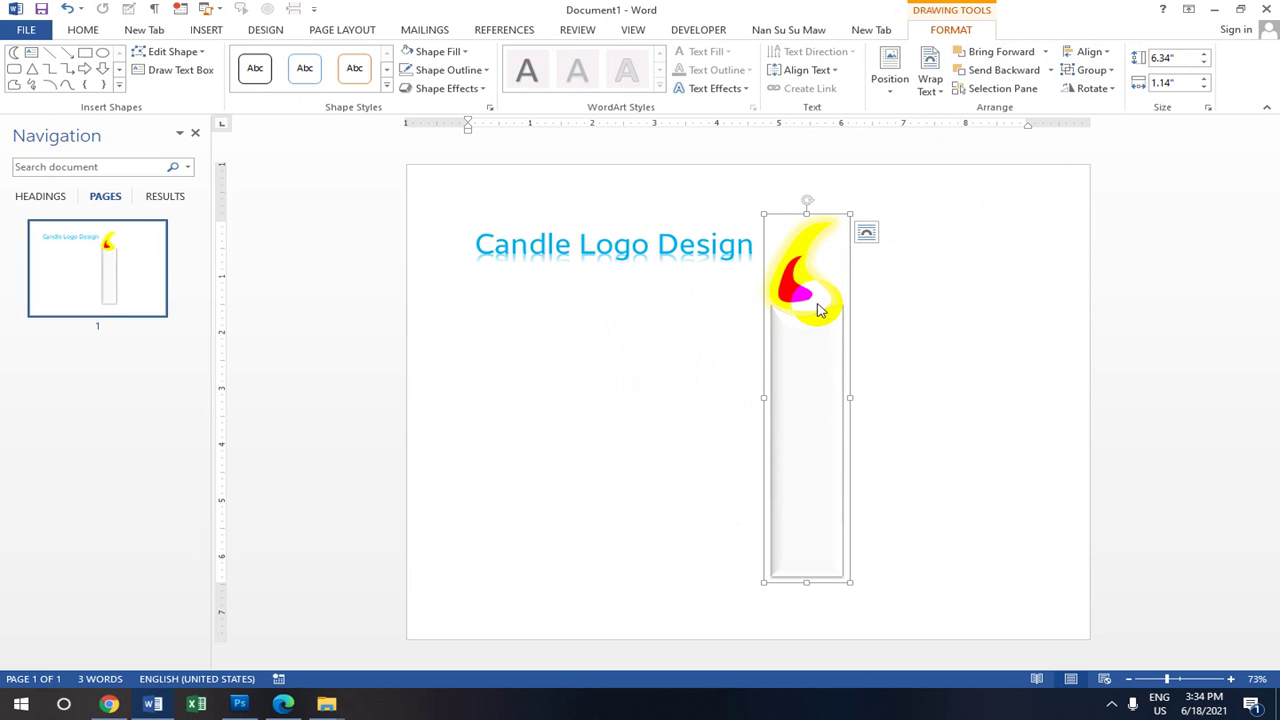
# Save the document as "030-Candle Logo Design" in Word Document format in the Microsoft Word 2013 lesson folder on drive E.
pyautogui.click(26, 30)
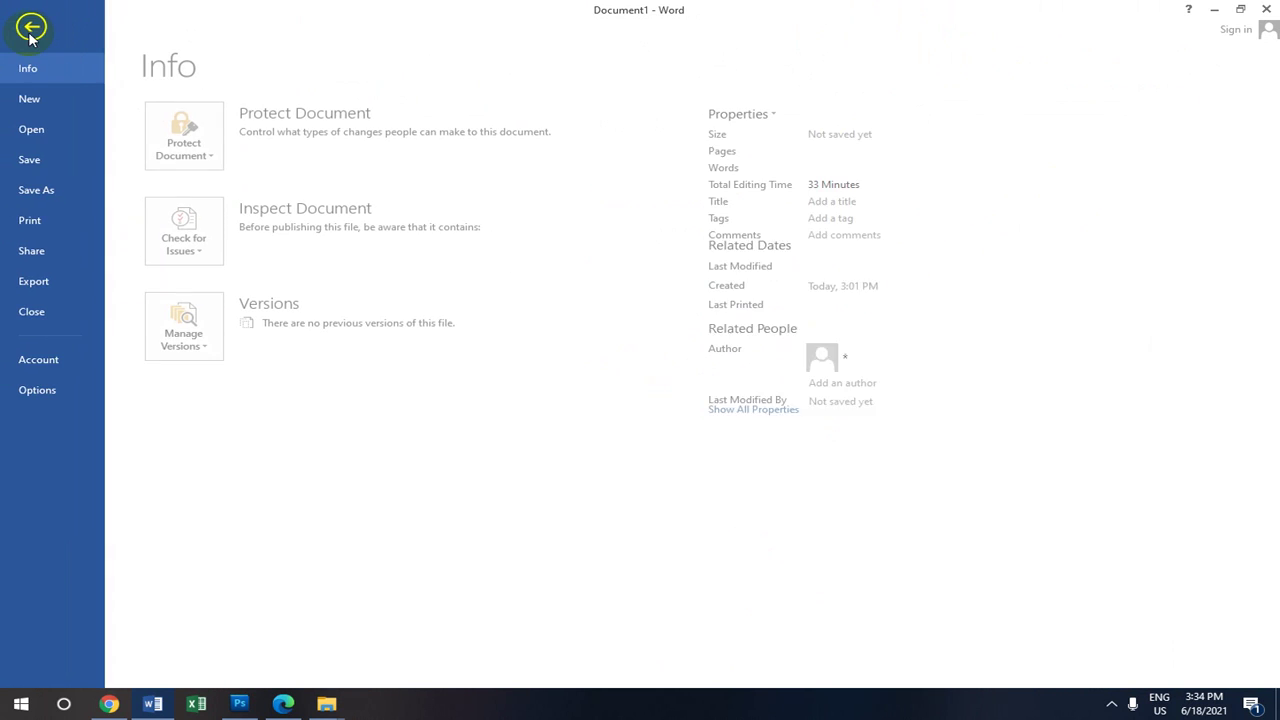
pyautogui.click(40, 190)
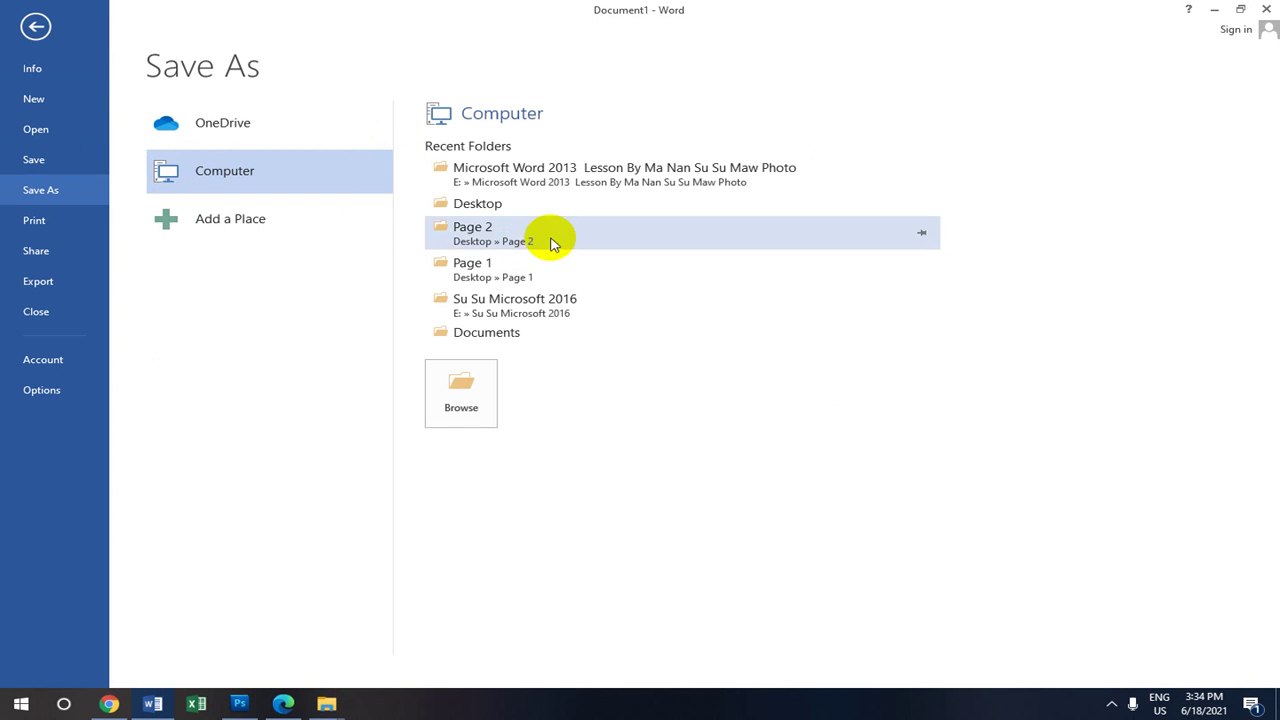
pyautogui.click(505, 170)
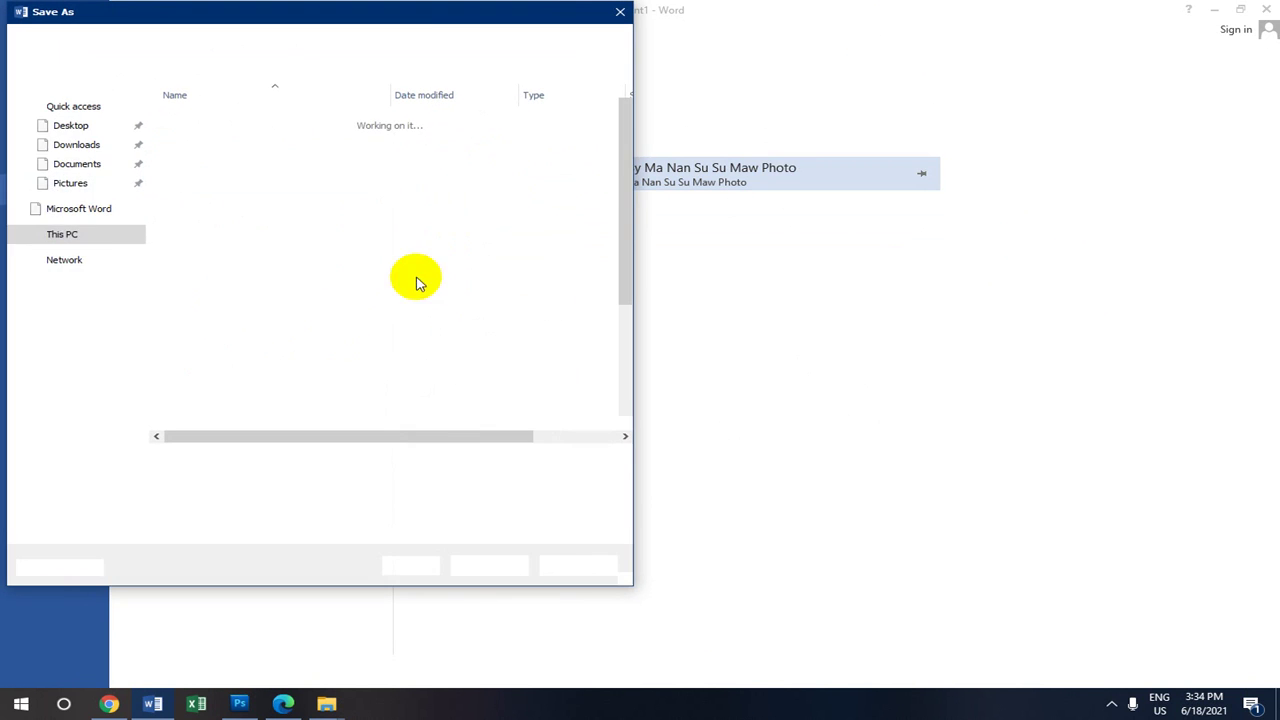
pyautogui.scroll(-4, 405, 200)
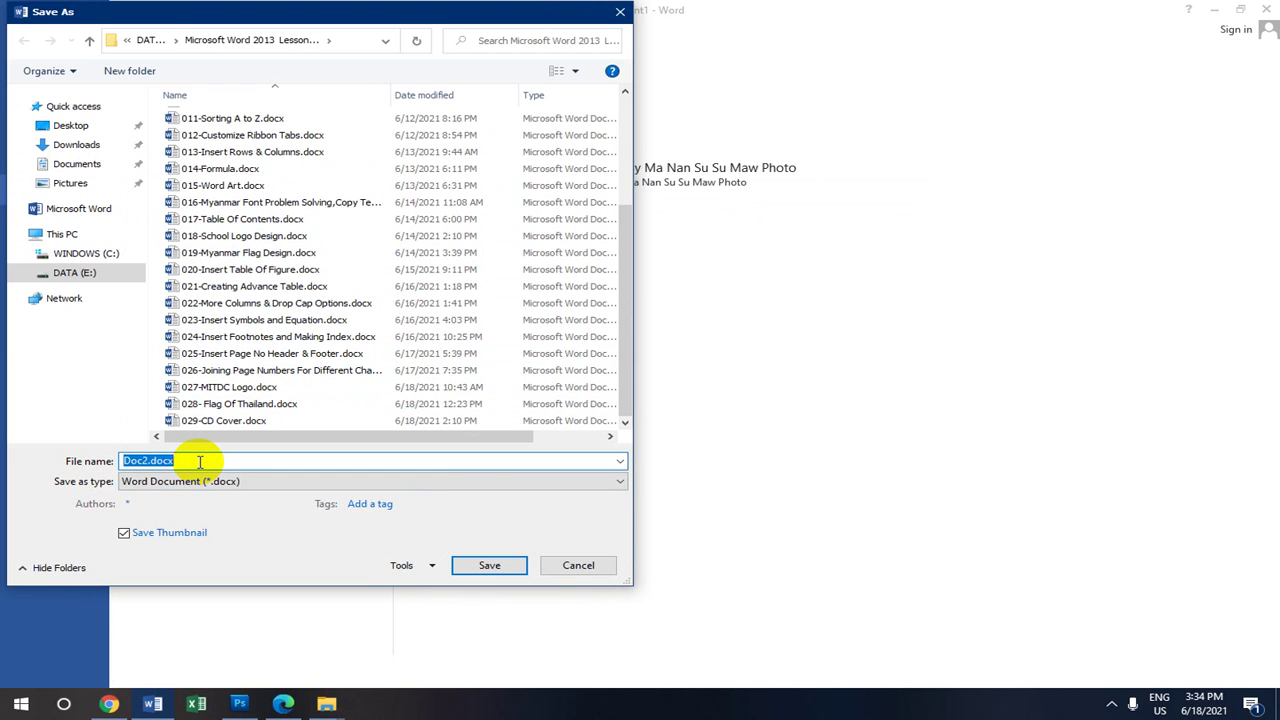
pyautogui.write('030-Candle Logo Design')
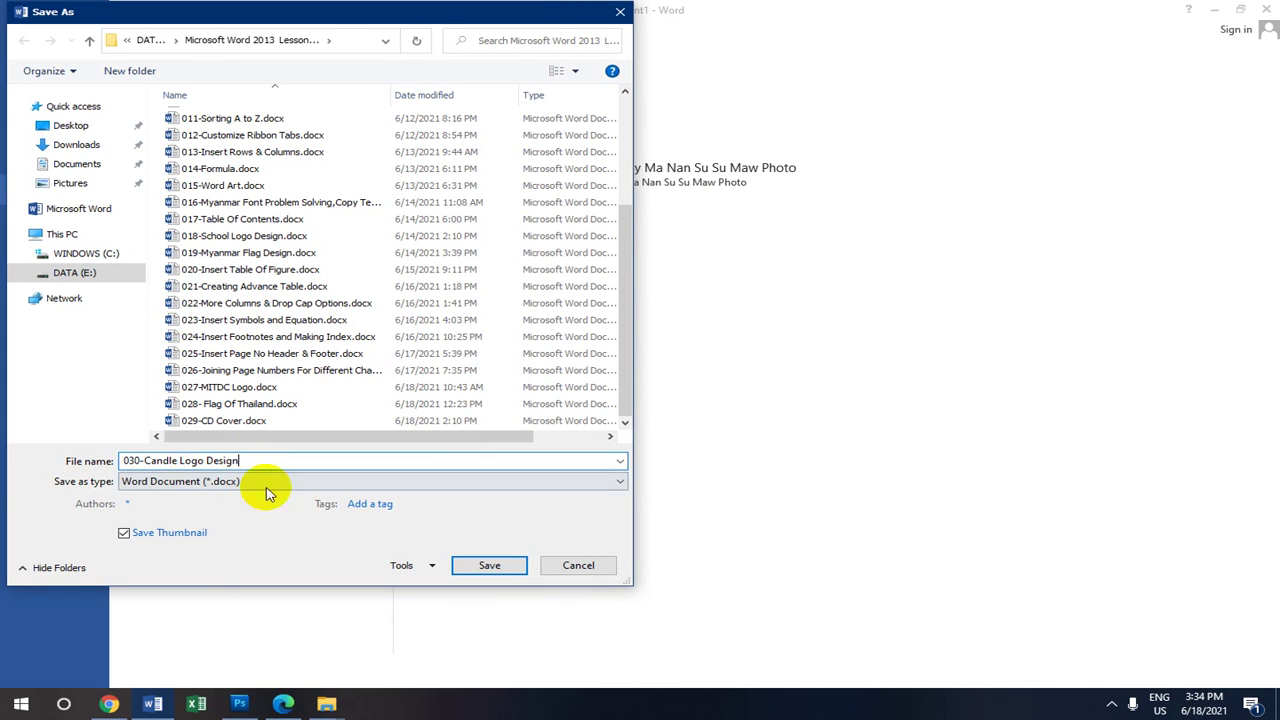
pyautogui.click(490, 566)
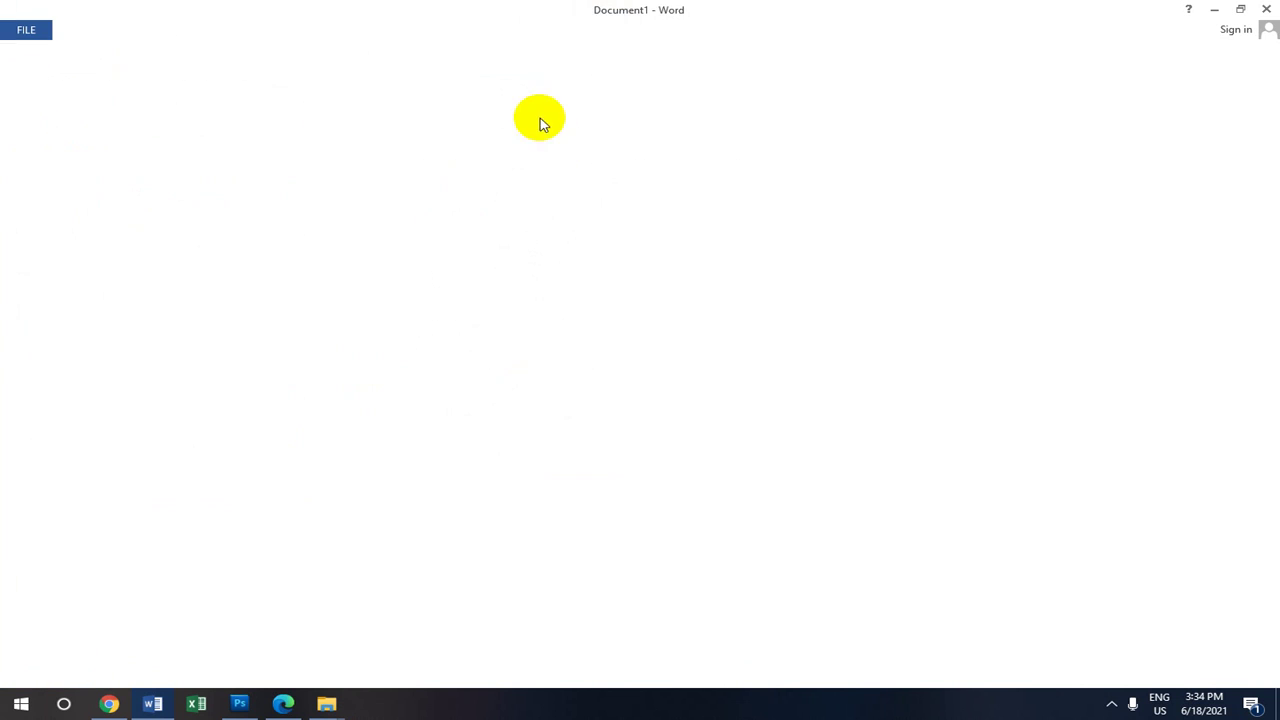